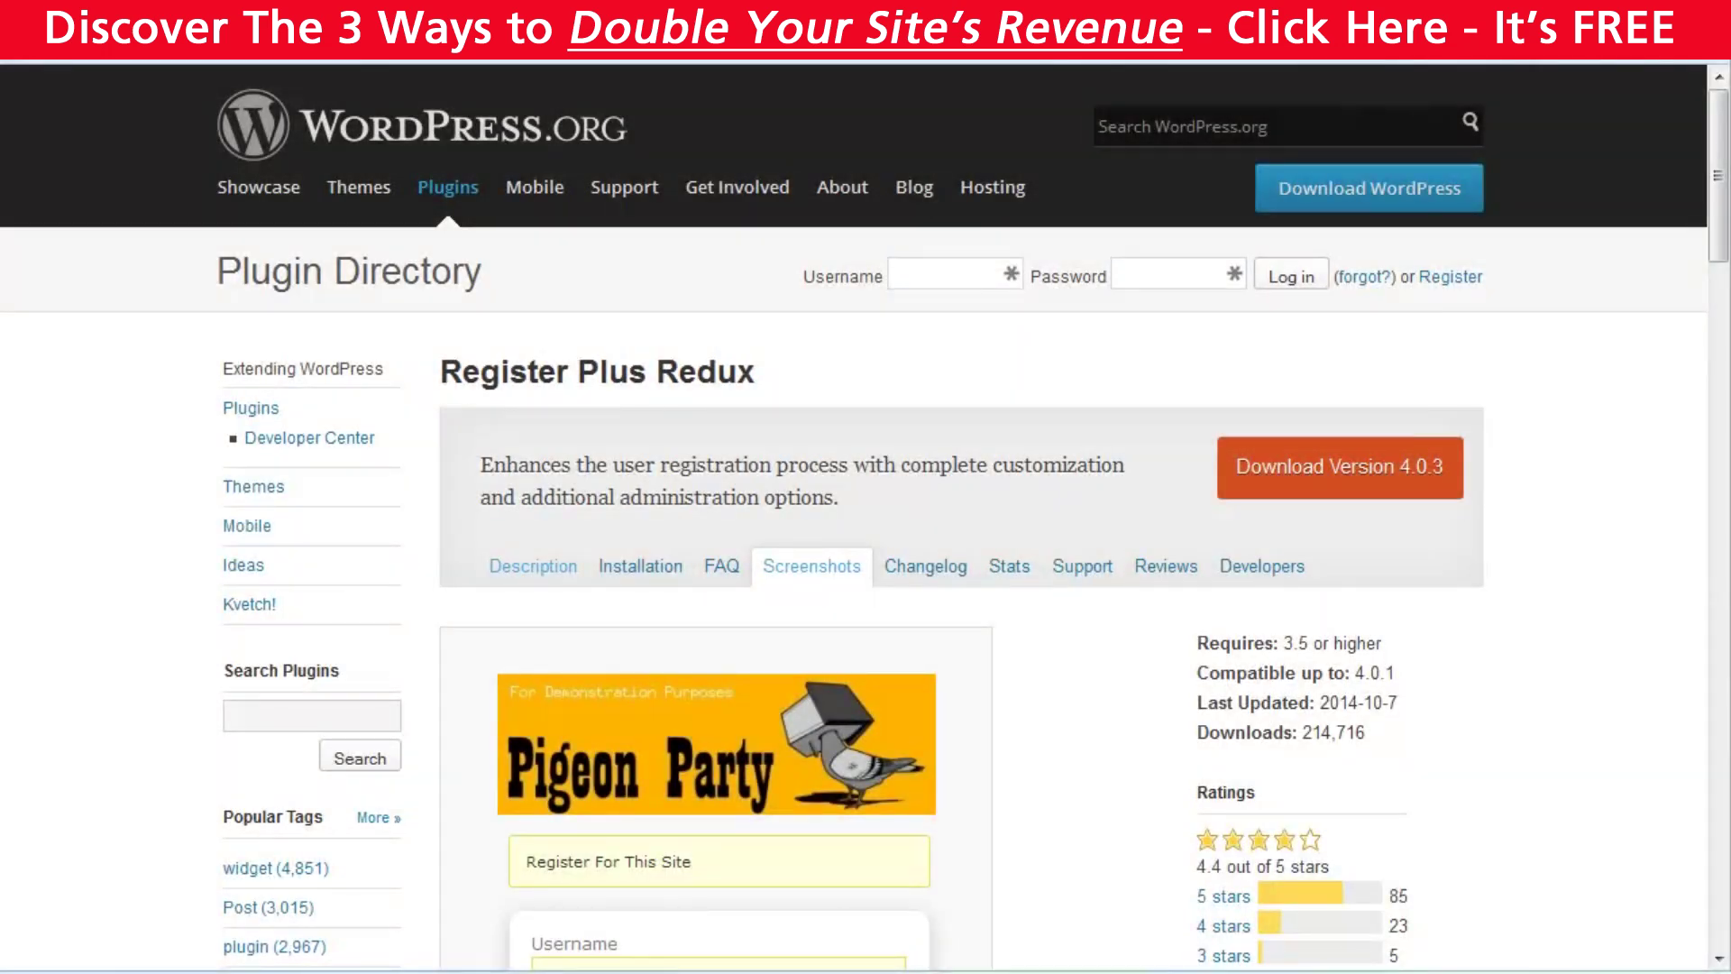
Step: Scroll through the Register Plus Redux demo registration form screenshots in the plugin directory
{"action": "scroll", "coordinate": [1601, 334], "scroll_direction": "down", "scroll_amount": 5}
{"action": "right_click", "coordinate": [1601, 334]}
{"action": "left_click", "coordinate": [1600, 291]}
{"action": "scroll", "coordinate": [1592, 425], "scroll_direction": "down", "scroll_amount": 5}
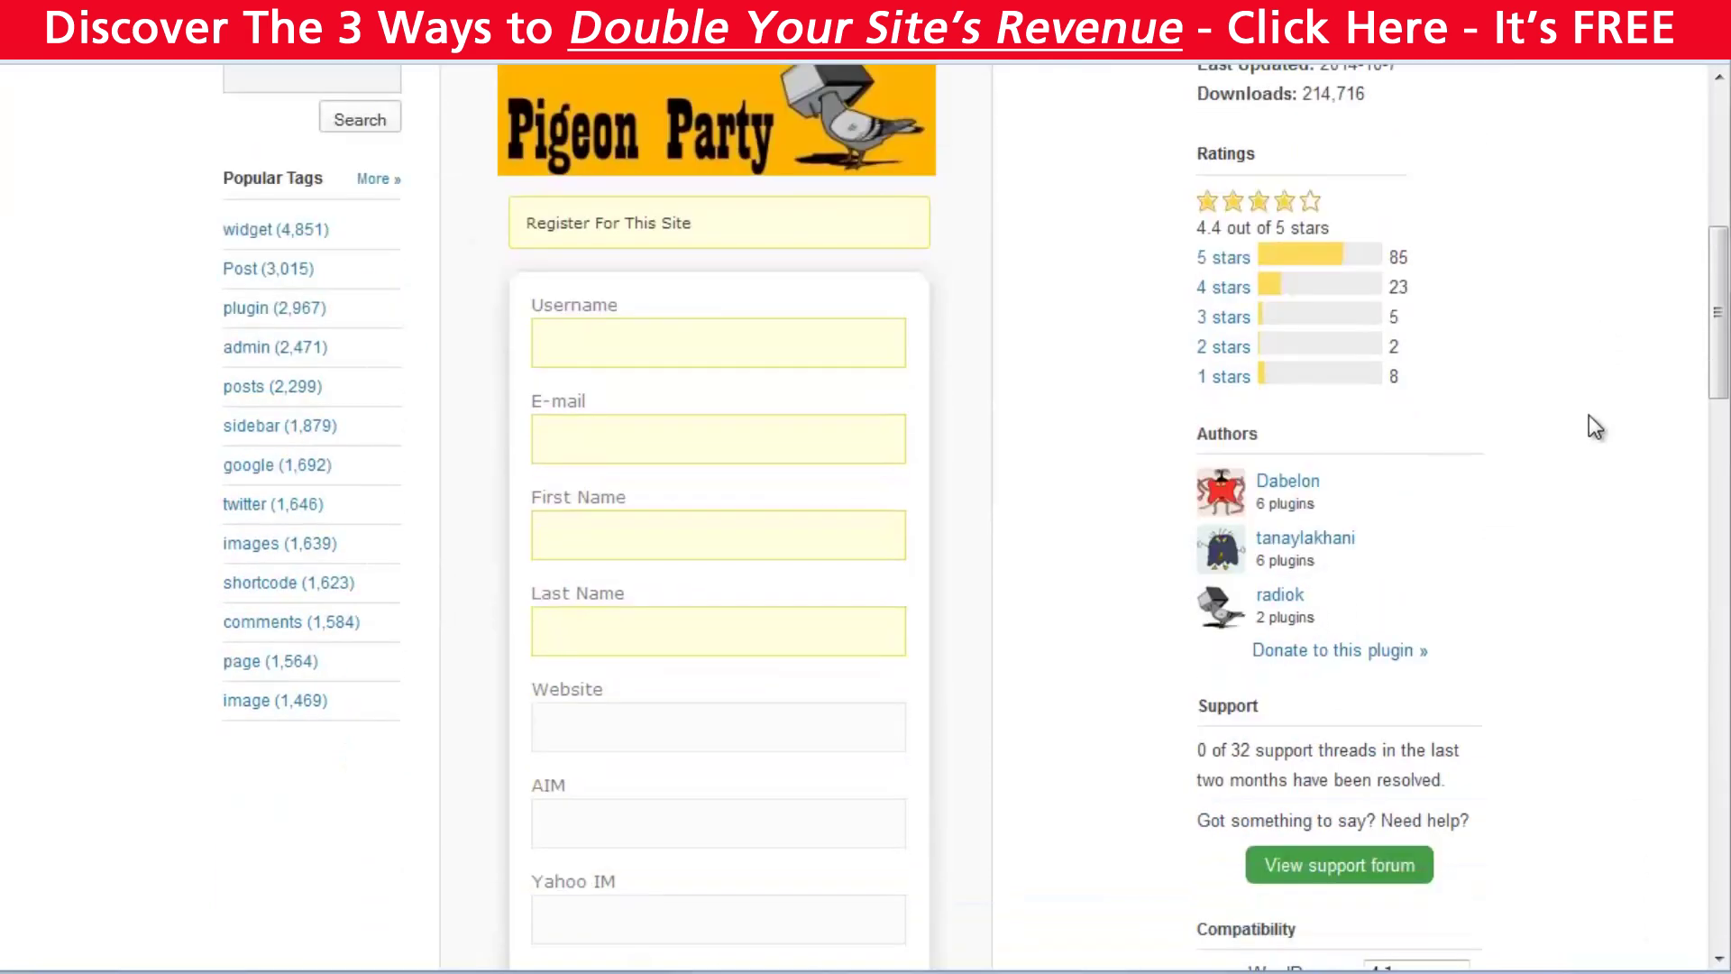
{"action": "scroll", "coordinate": [1589, 416], "scroll_direction": "down", "scroll_amount": 5}
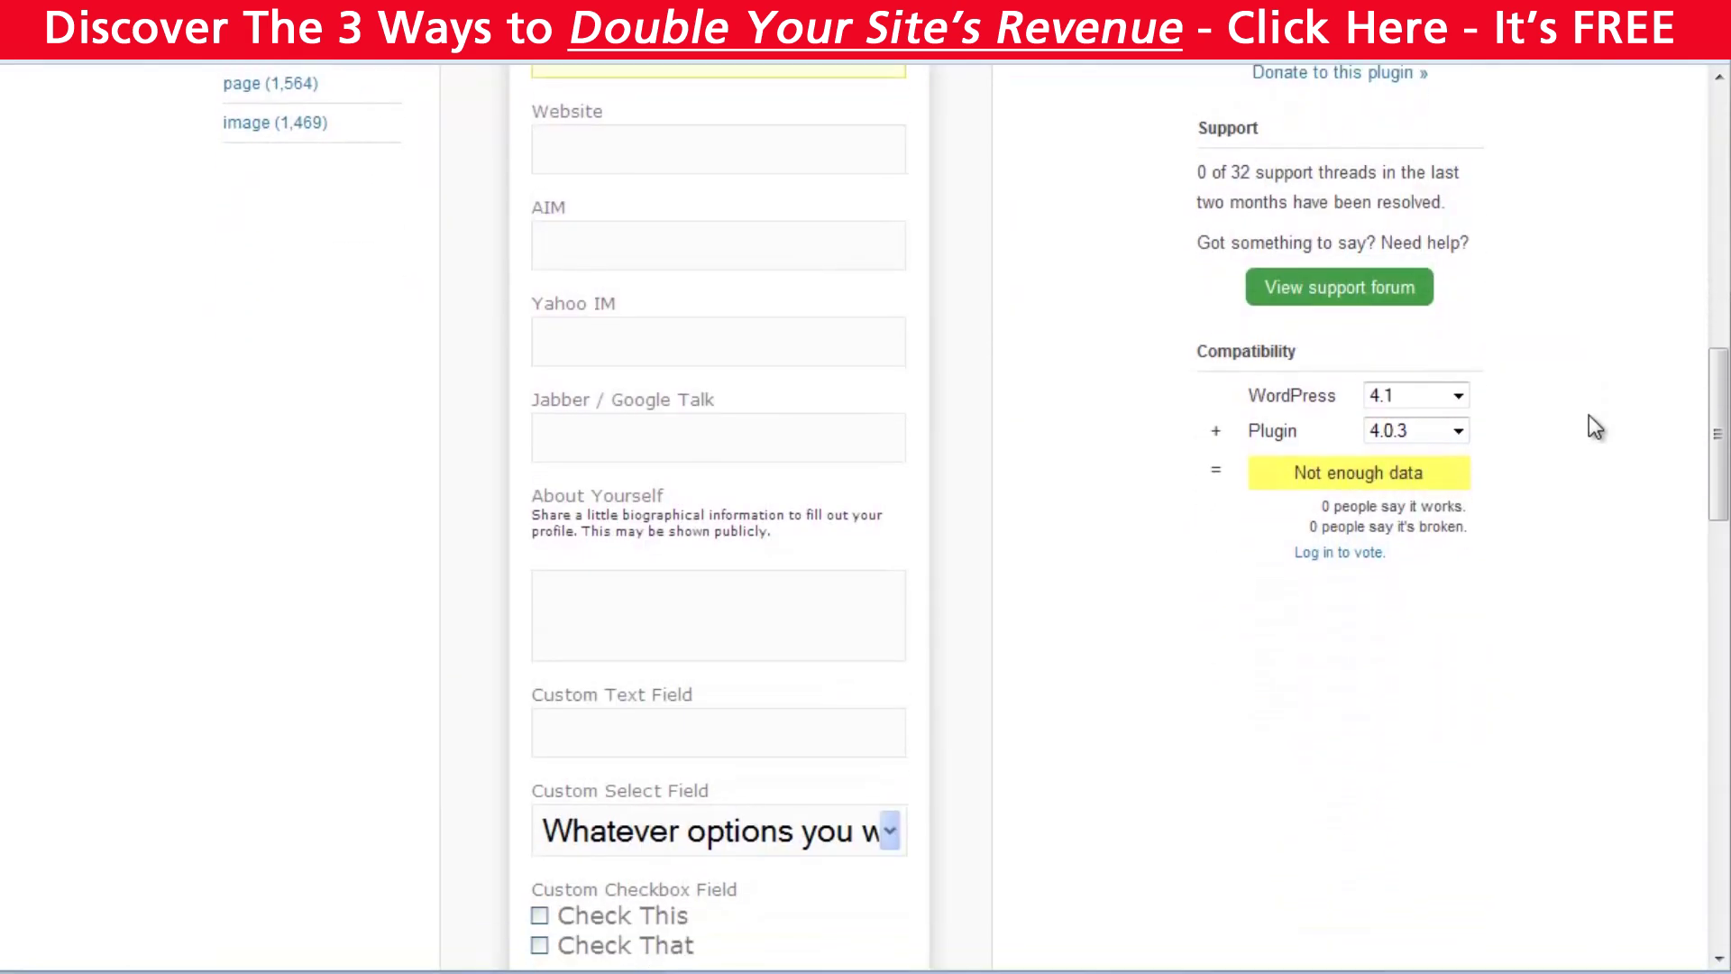
{"action": "scroll", "coordinate": [1590, 417], "scroll_direction": "down", "scroll_amount": 5}
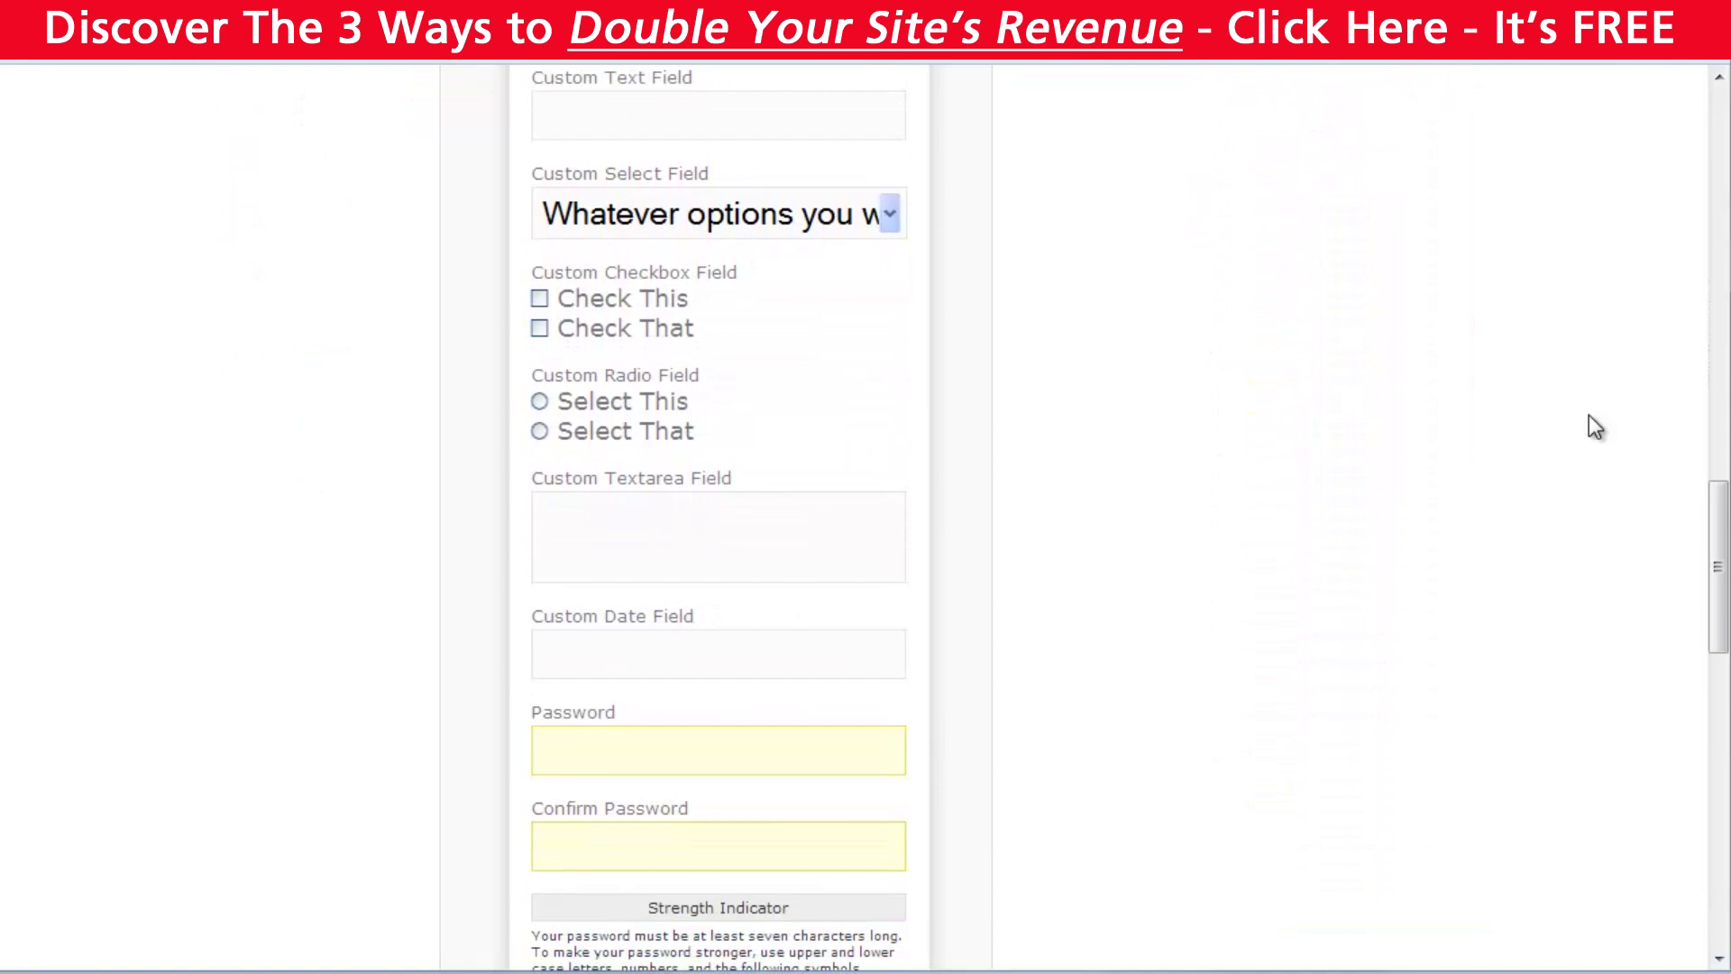
{"action": "scroll", "coordinate": [1589, 417], "scroll_direction": "down", "scroll_amount": 5}
{"action": "scroll", "coordinate": [1588, 415], "scroll_direction": "down", "scroll_amount": 5}
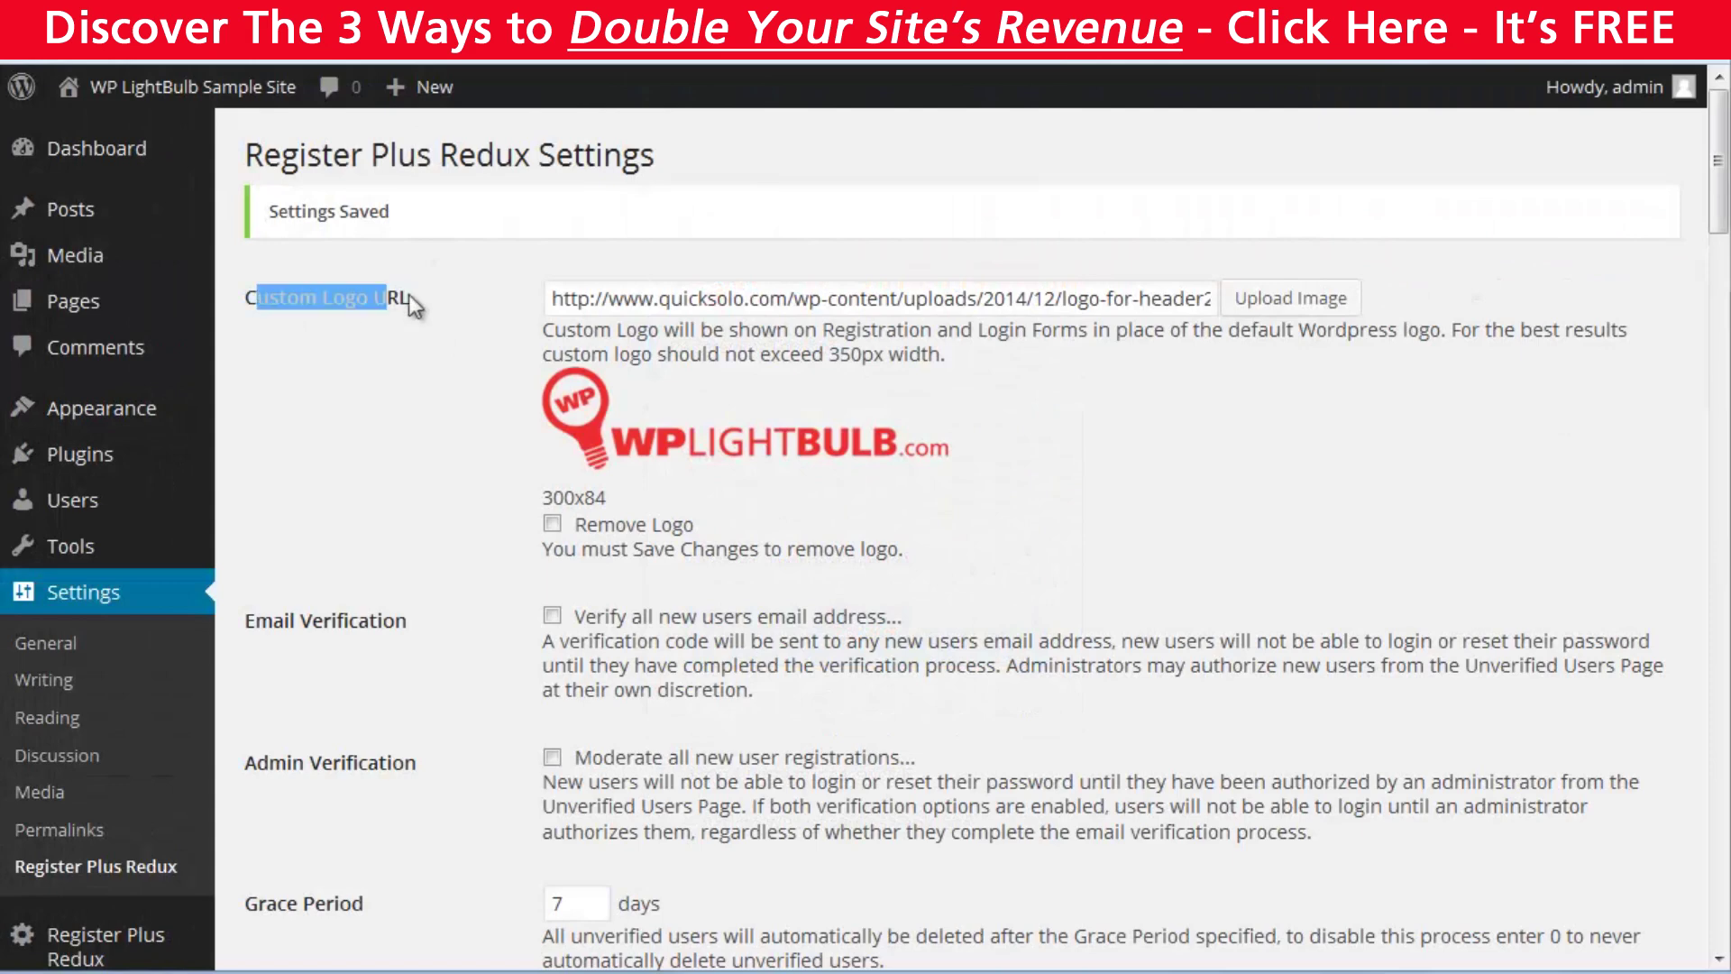
{"action": "scroll", "coordinate": [468, 490], "scroll_direction": "down", "scroll_amount": 2}
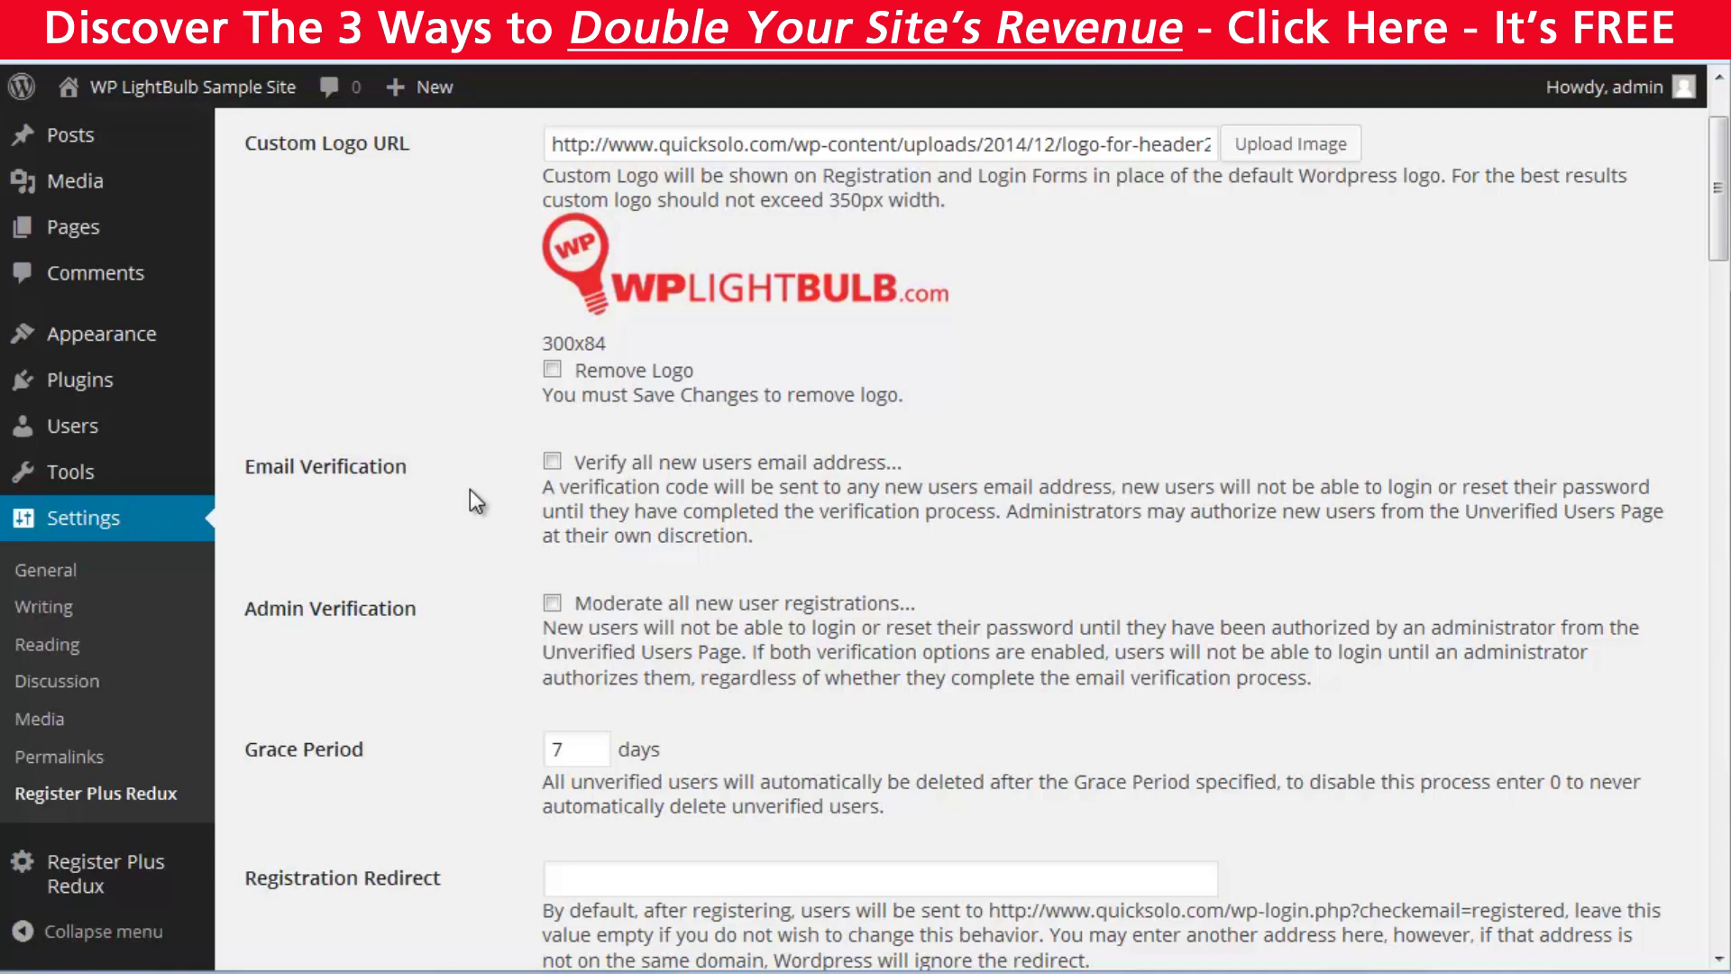
{"action": "scroll", "coordinate": [470, 489], "scroll_direction": "down", "scroll_amount": 2}
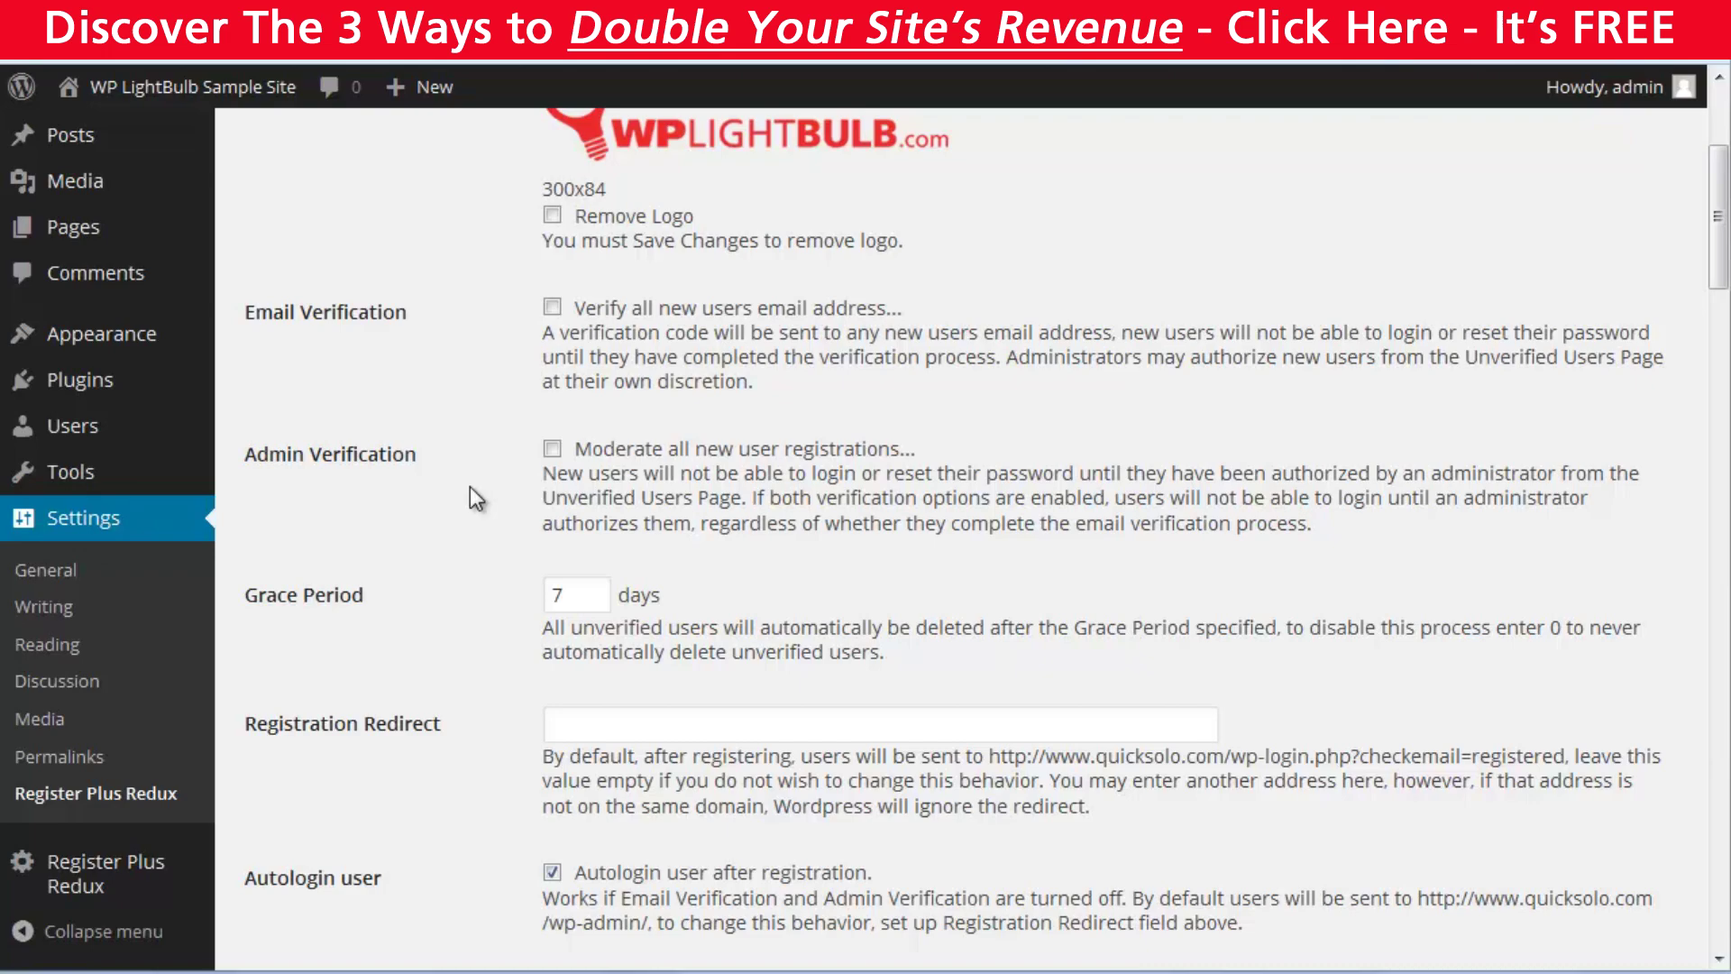
{"action": "scroll", "coordinate": [469, 485], "scroll_direction": "down", "scroll_amount": 2}
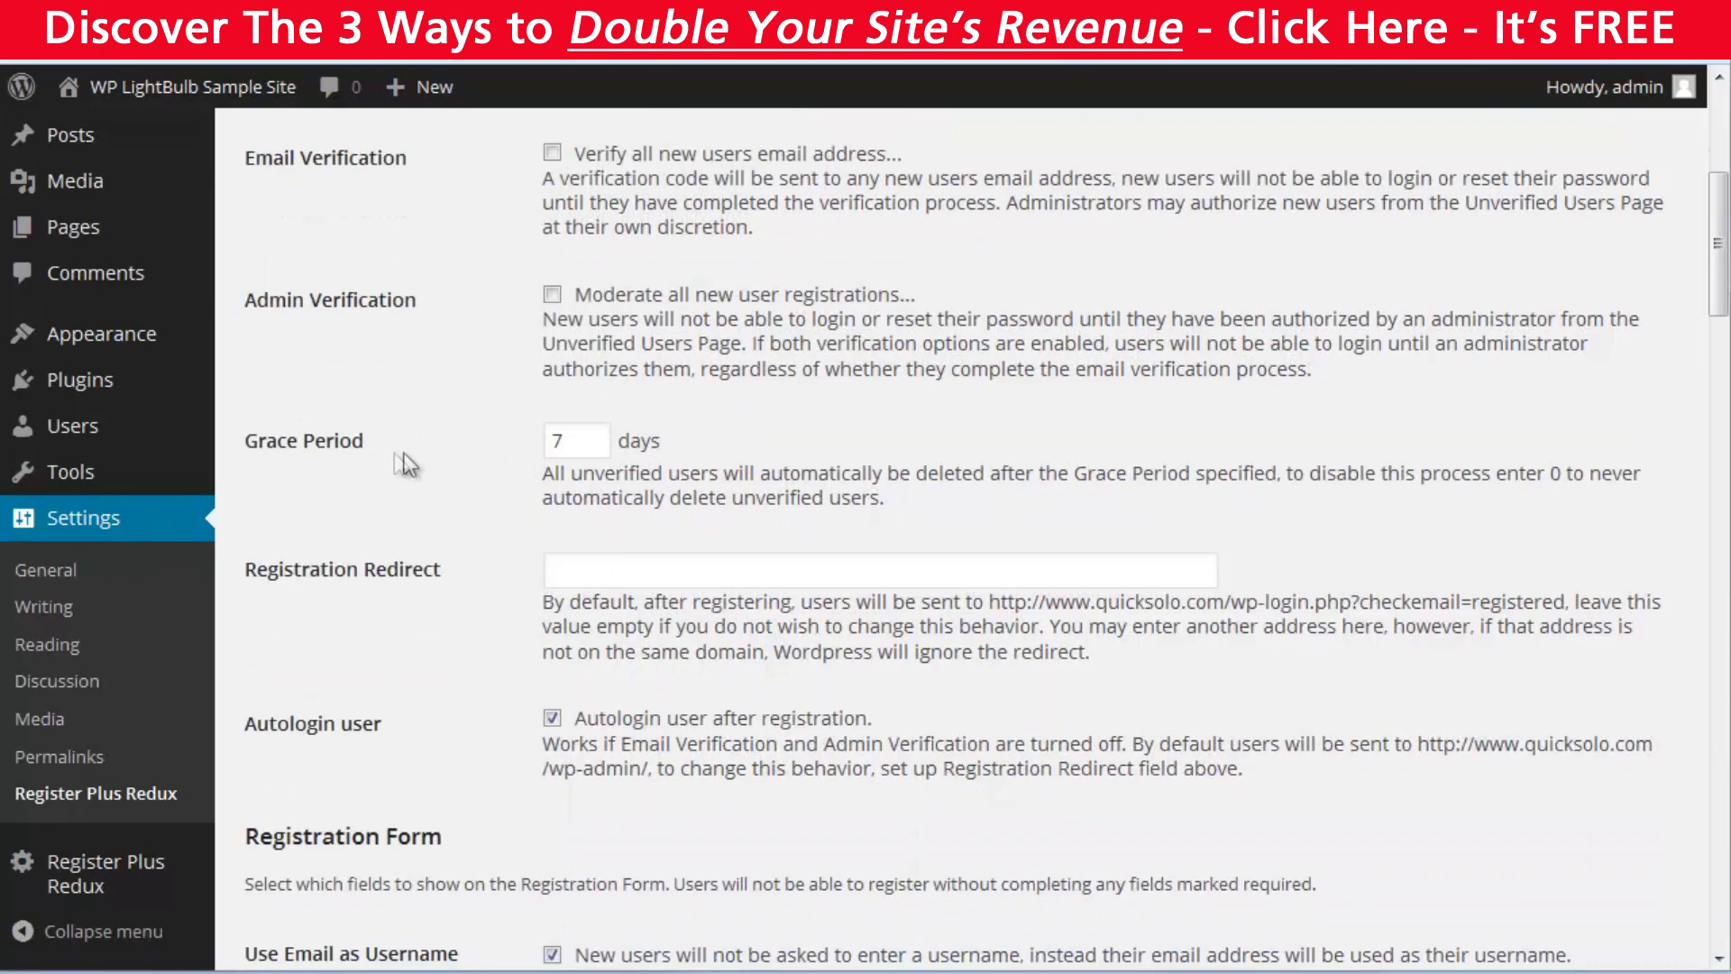
{"action": "scroll", "coordinate": [523, 460], "scroll_direction": "down", "scroll_amount": 4}
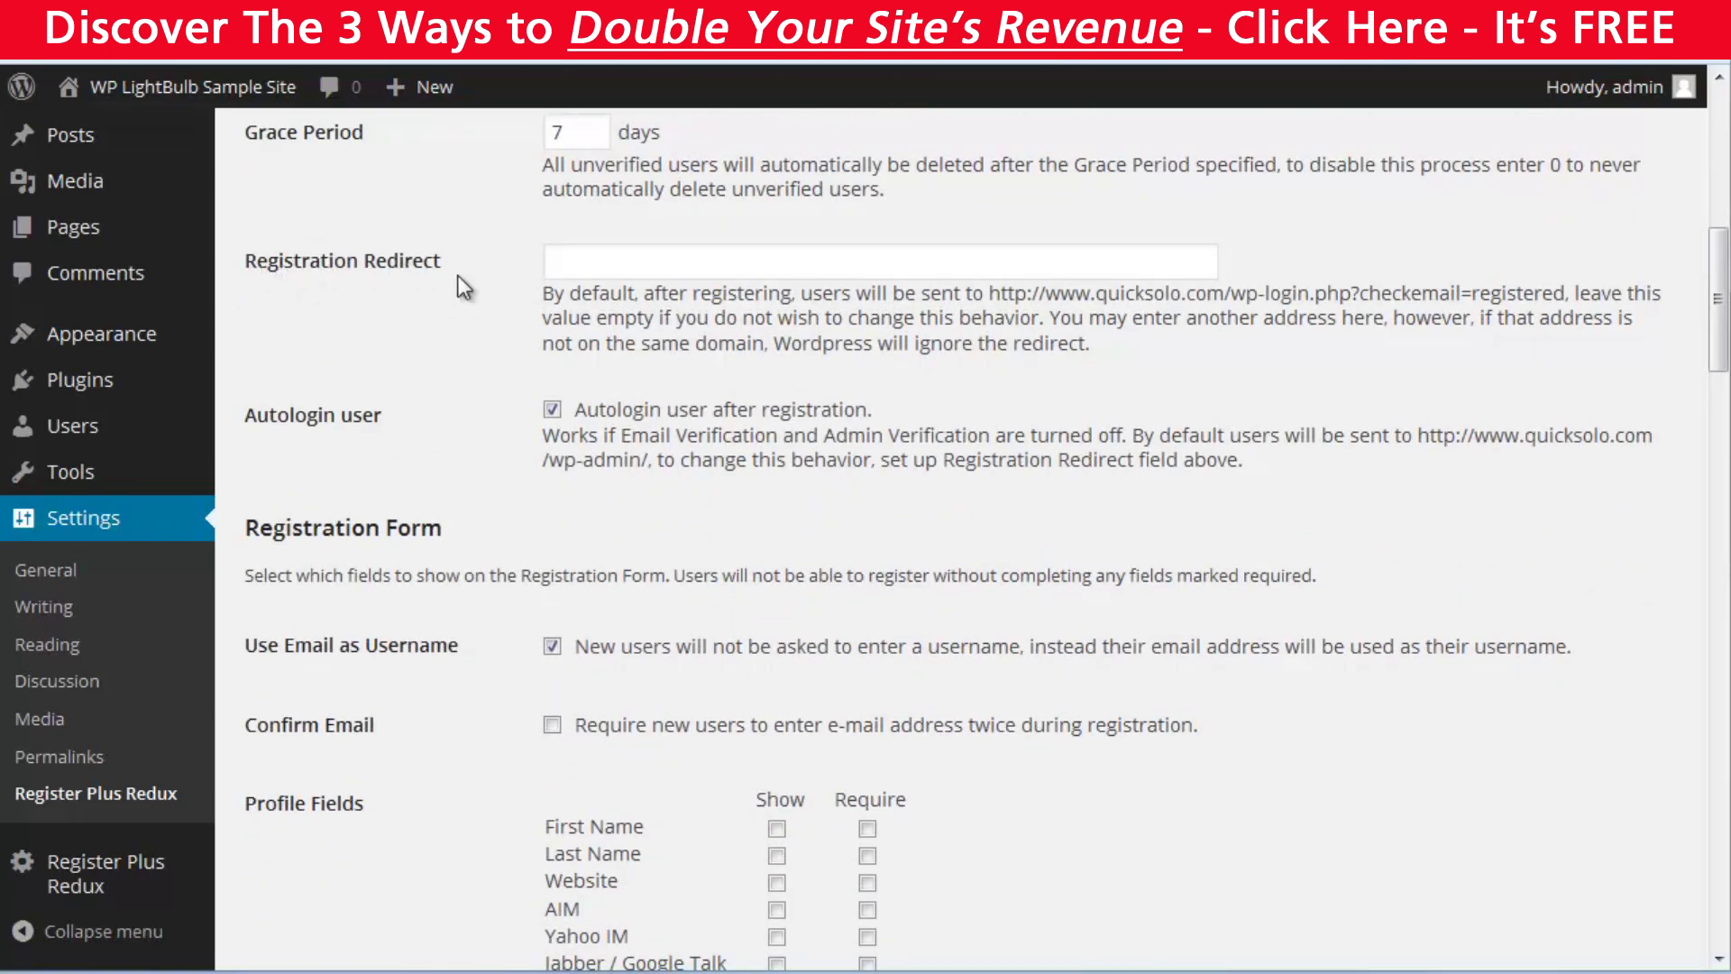
{"action": "left_click", "coordinate": [554, 262]}
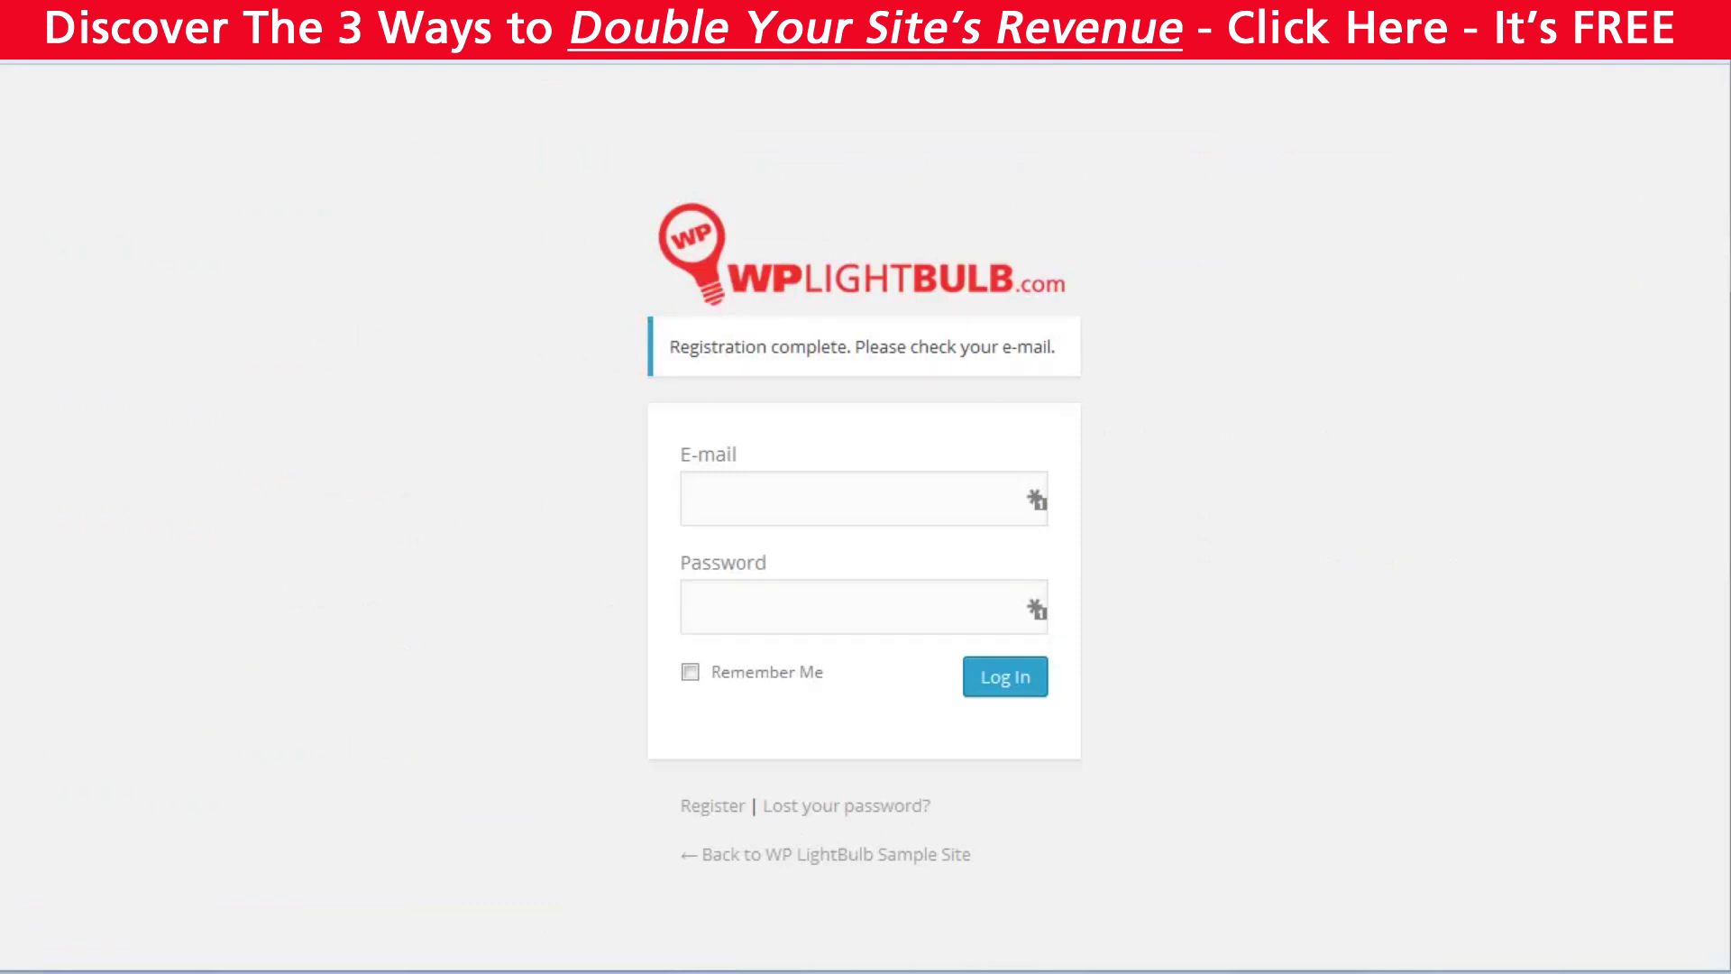
{"action": "right_click", "coordinate": [428, 36]}
{"action": "left_click", "coordinate": [451, 286]}
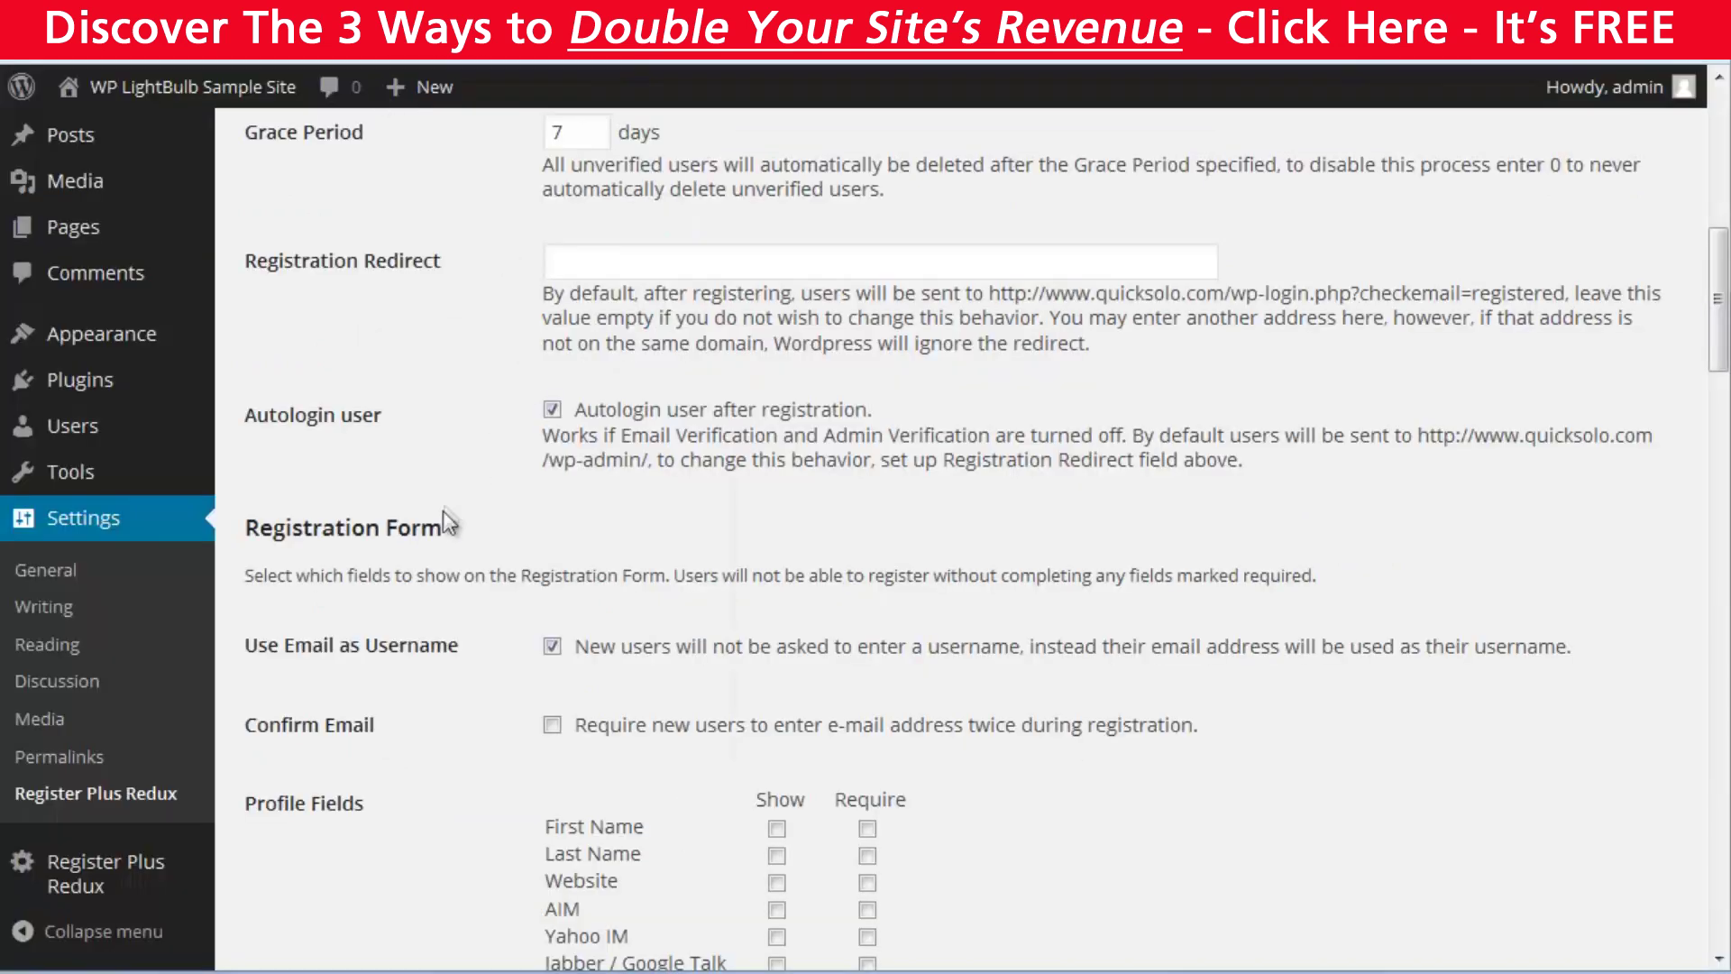
{"action": "left_click", "coordinate": [866, 259]}
{"action": "scroll", "coordinate": [302, 271], "scroll_direction": "down", "scroll_amount": 2}
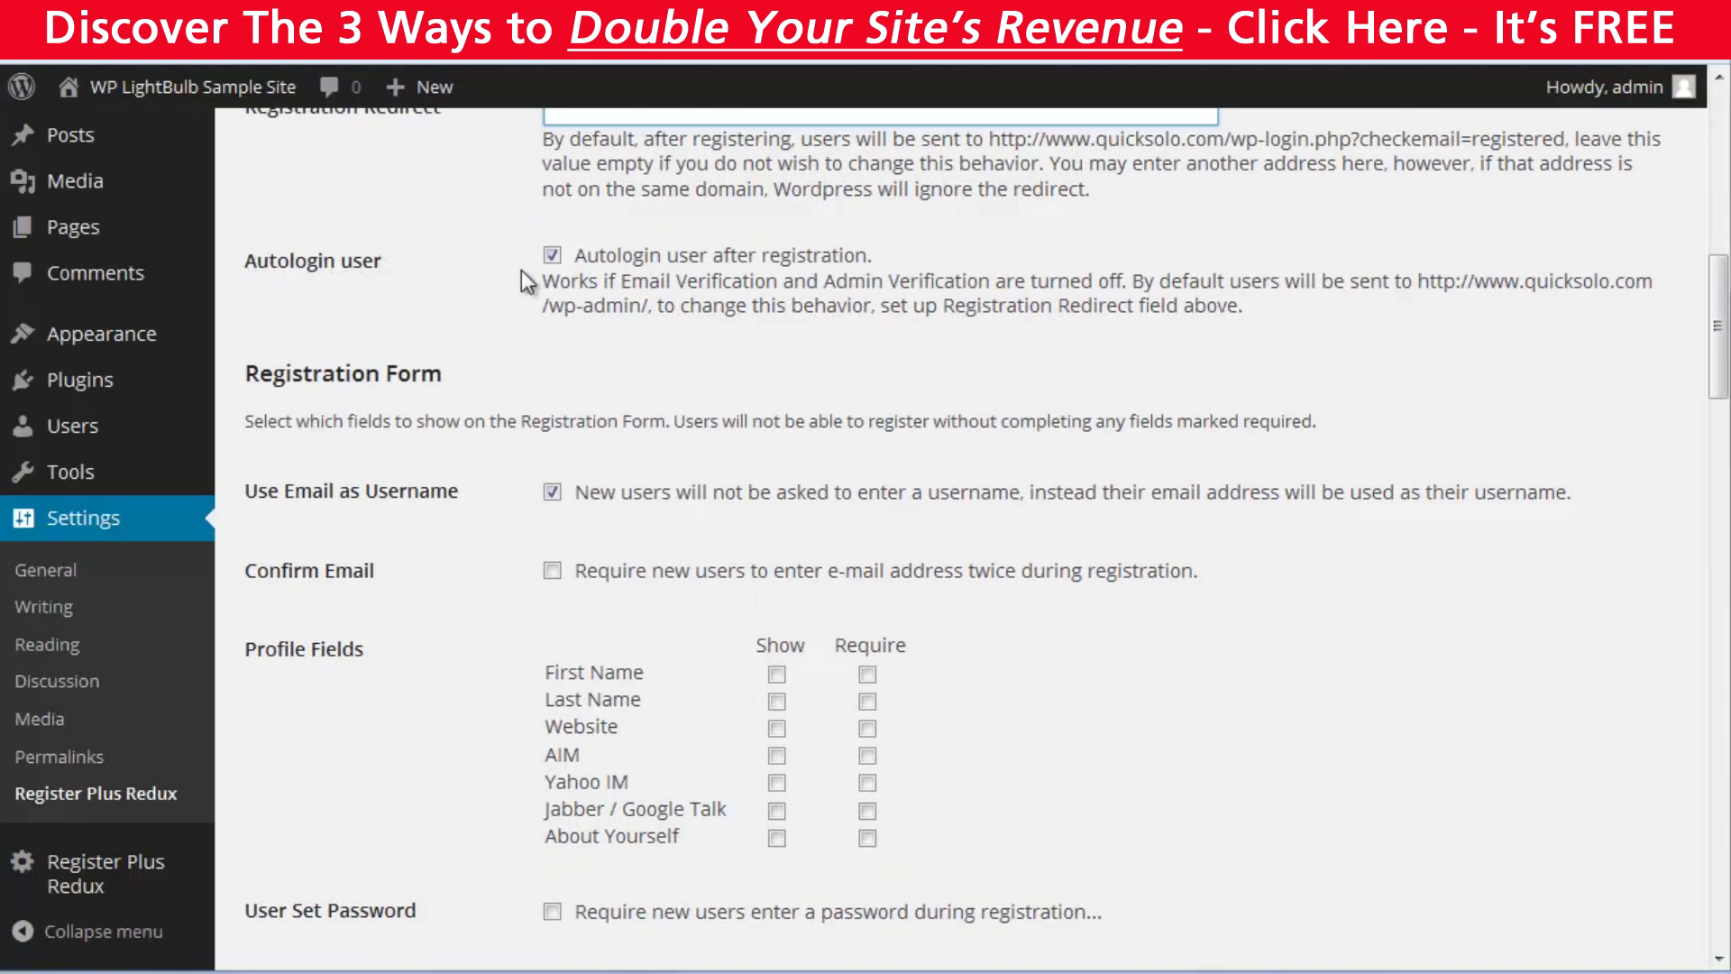
{"action": "scroll", "coordinate": [494, 325], "scroll_direction": "down", "scroll_amount": 1}
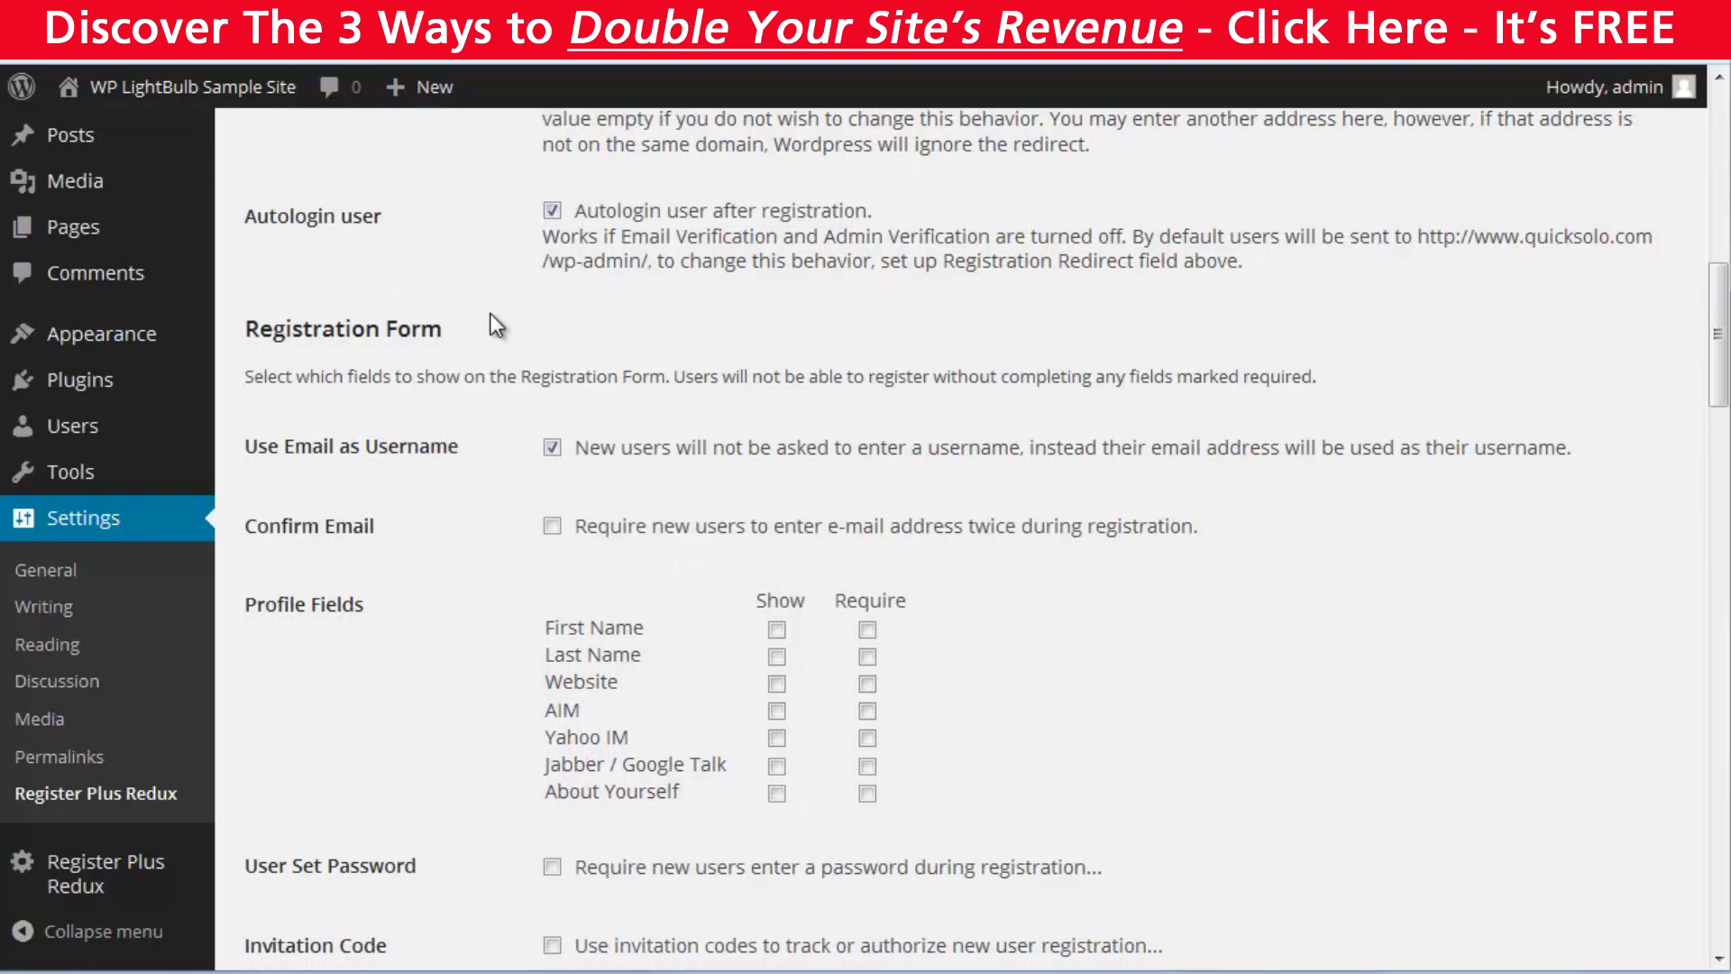
{"action": "scroll", "coordinate": [496, 326], "scroll_direction": "down", "scroll_amount": 2}
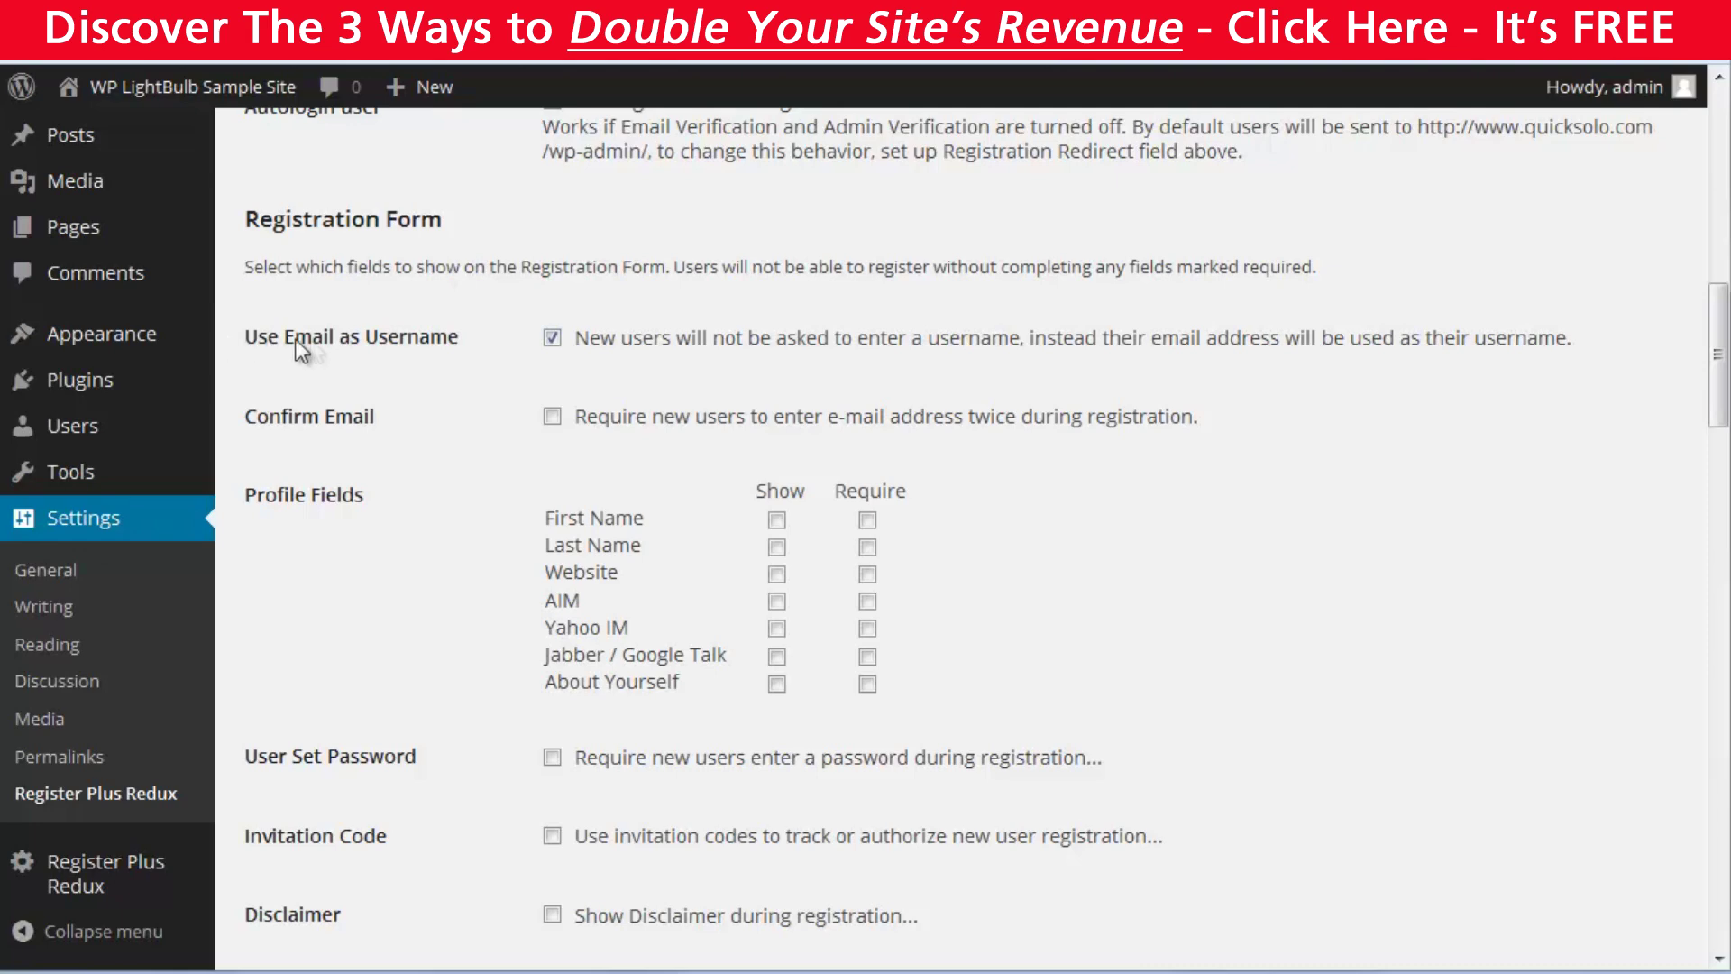
{"action": "left_click_drag", "start_coordinate": [307, 350], "coordinate": [425, 344]}
{"action": "left_click", "coordinate": [269, 366]}
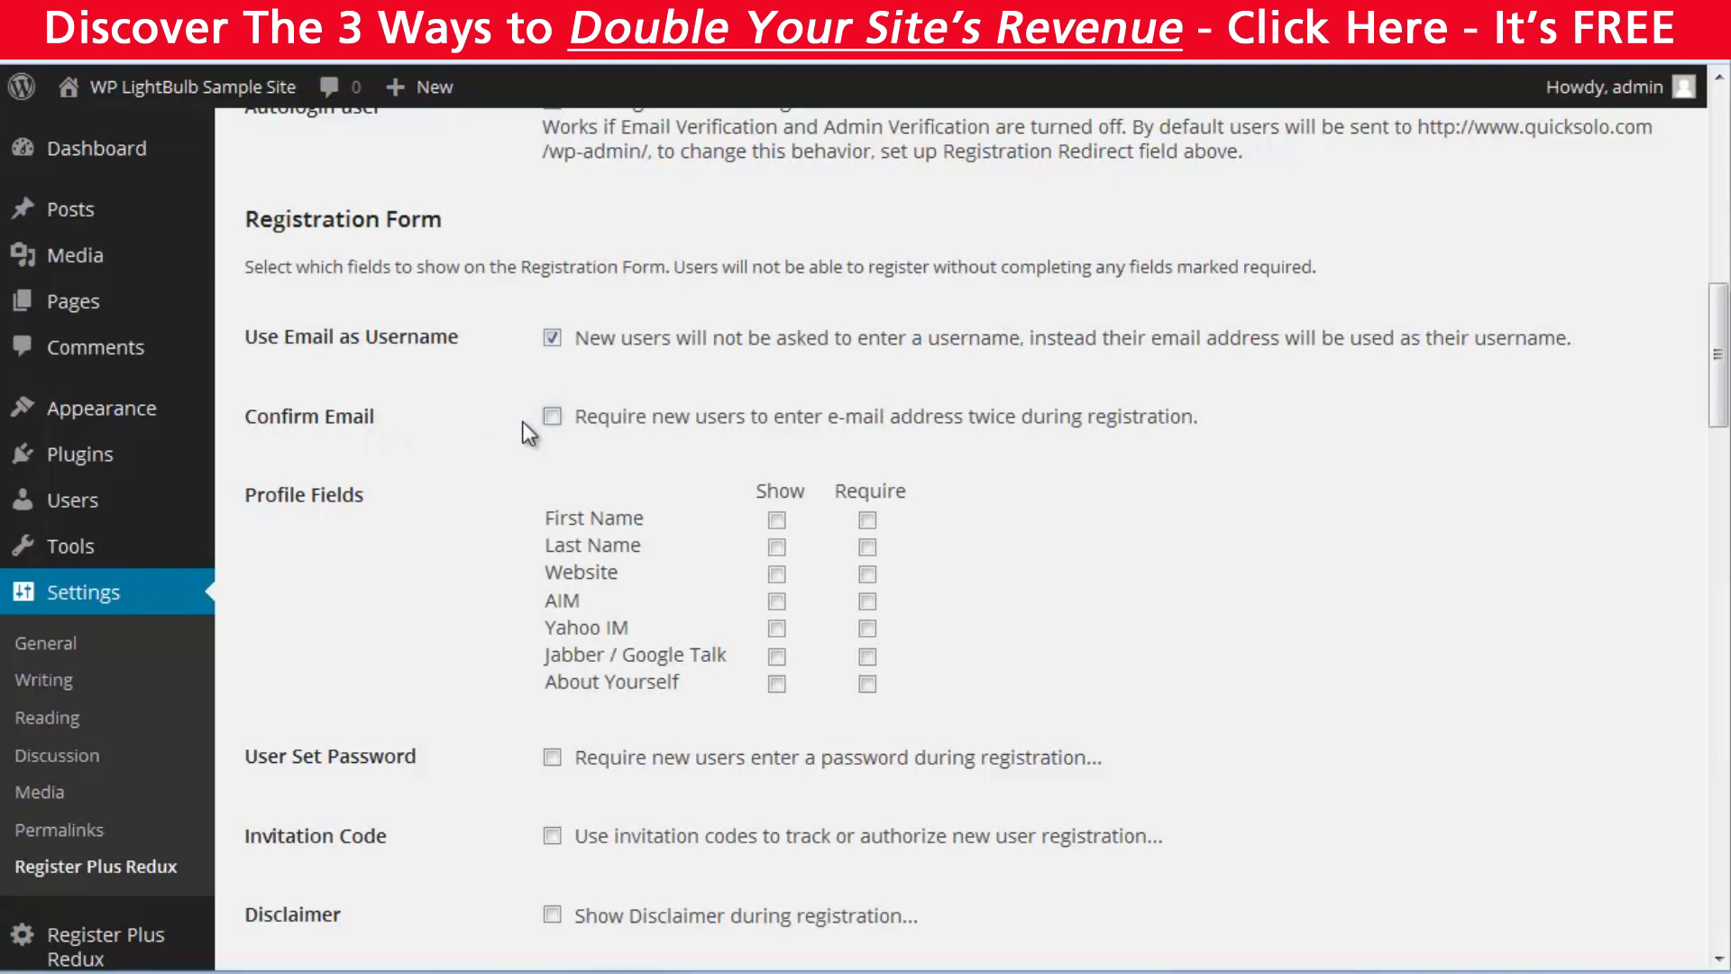
{"action": "scroll", "coordinate": [527, 433], "scroll_direction": "down", "scroll_amount": 2}
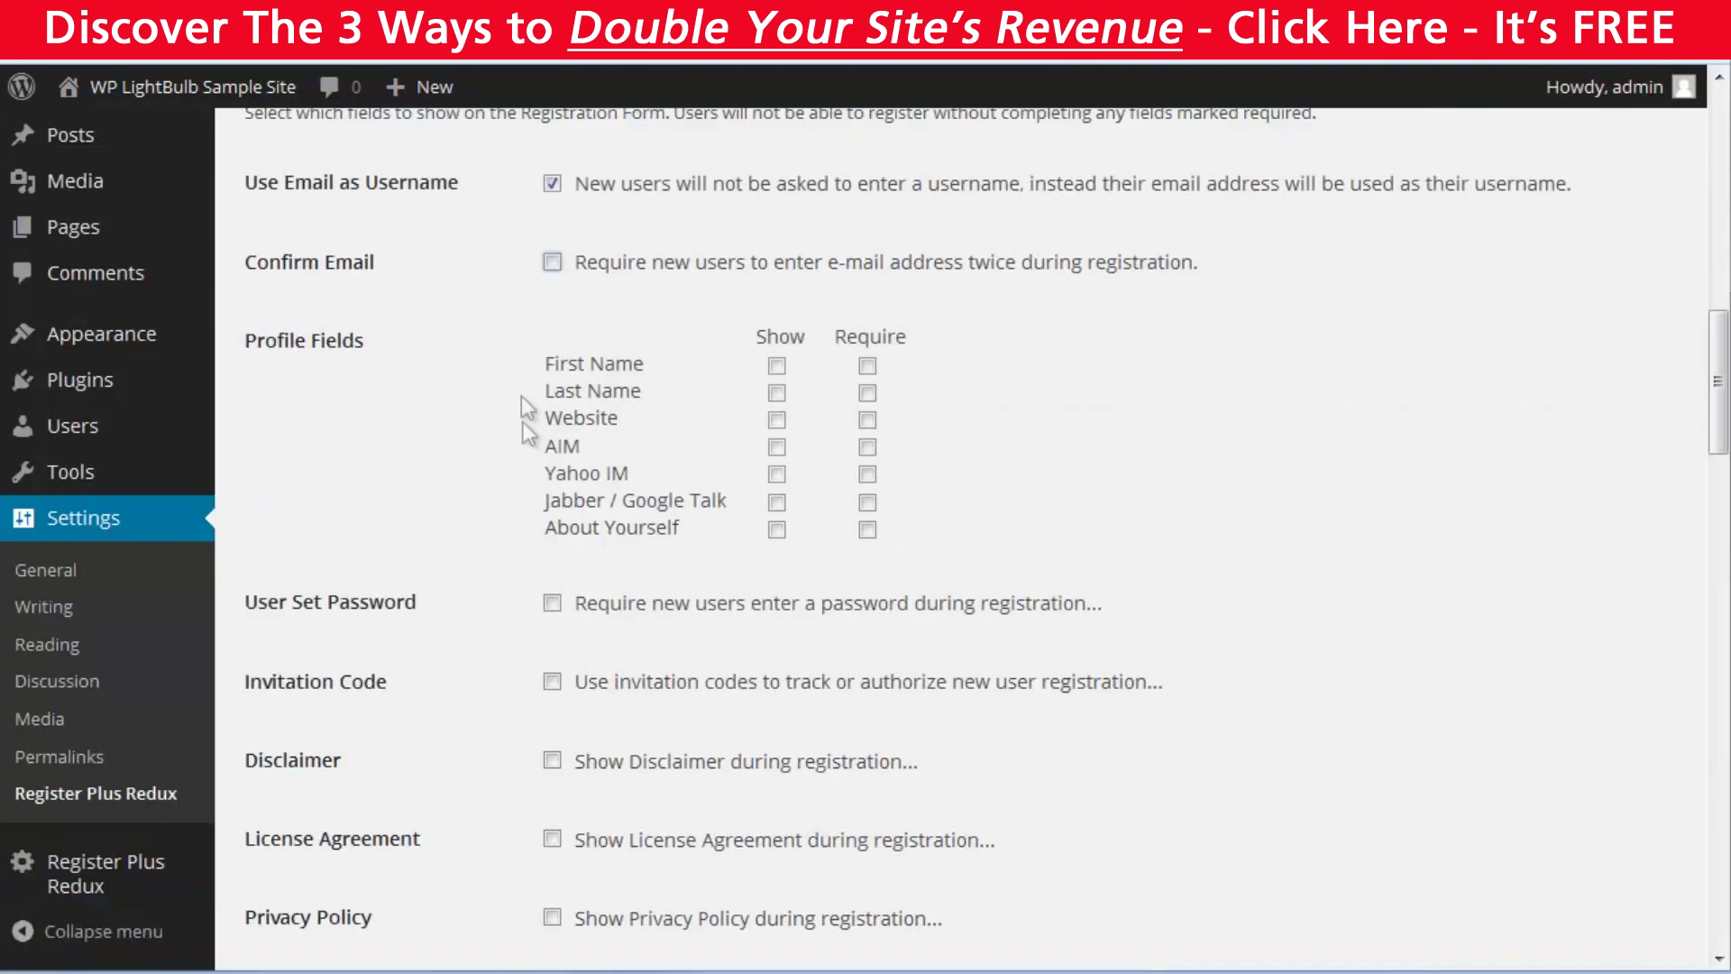
Step: Show First Name on the registration form, leaving User Set Password, Invitation Code and Disclaimer off
{"action": "left_click", "coordinate": [777, 366]}
{"action": "scroll", "coordinate": [249, 325], "scroll_direction": "down", "scroll_amount": 3}
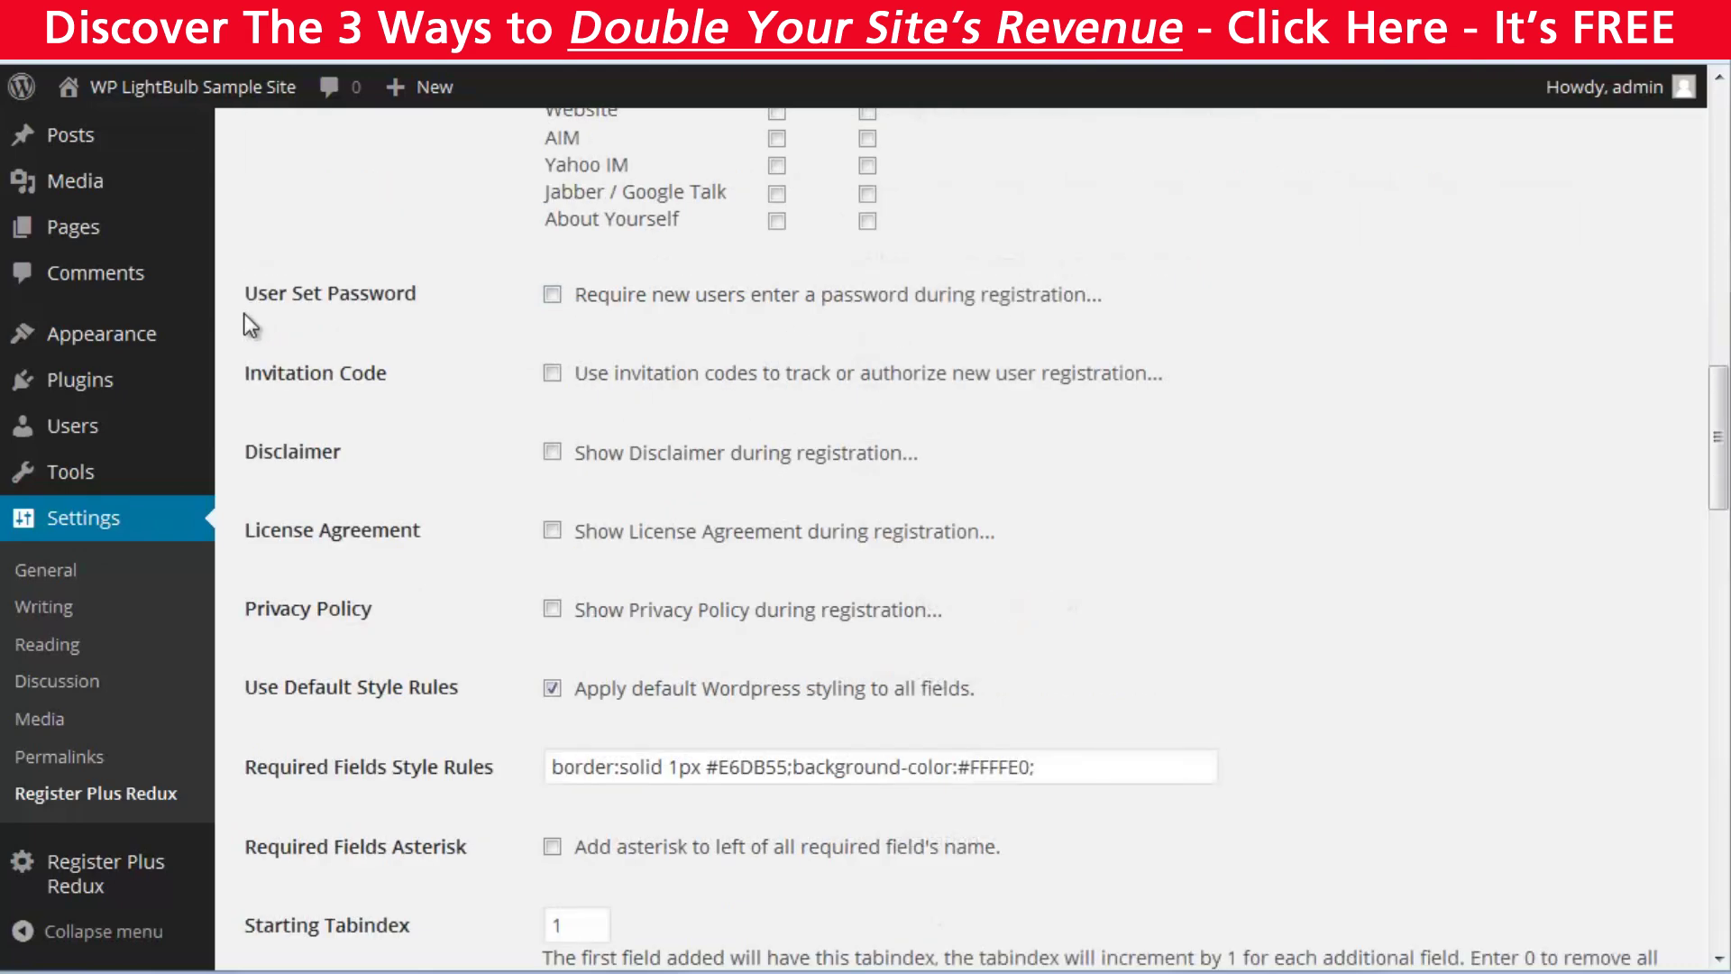
{"action": "left_click", "coordinate": [551, 295]}
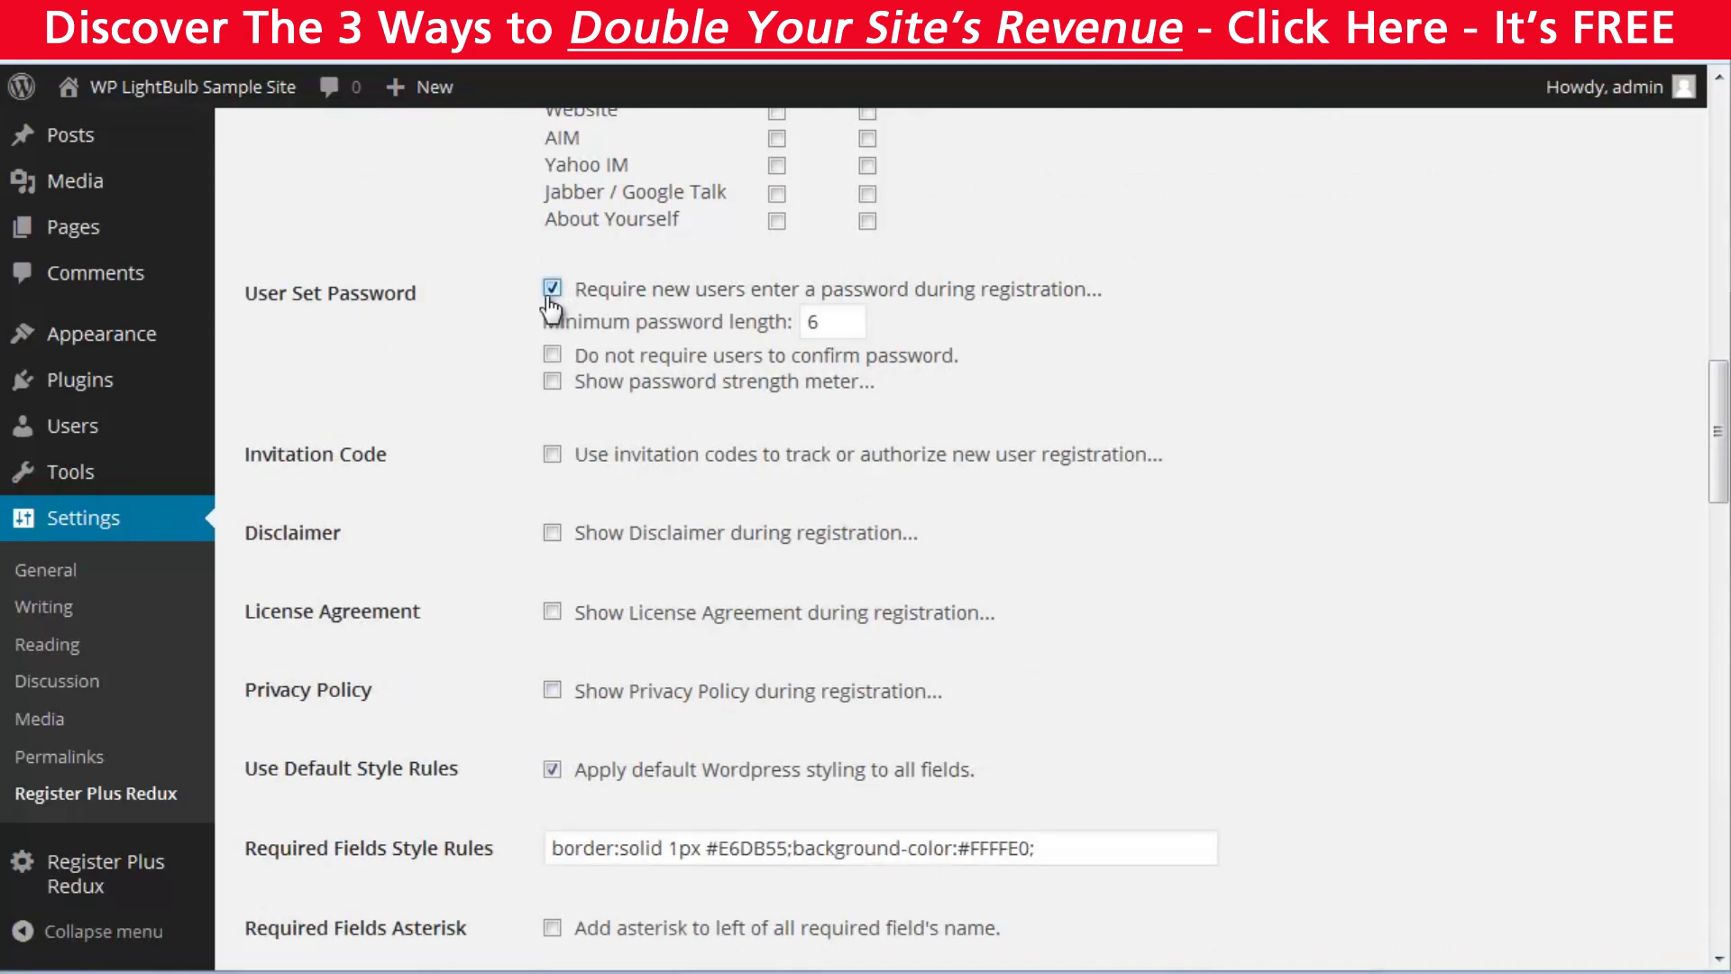
{"action": "left_click", "coordinate": [550, 290]}
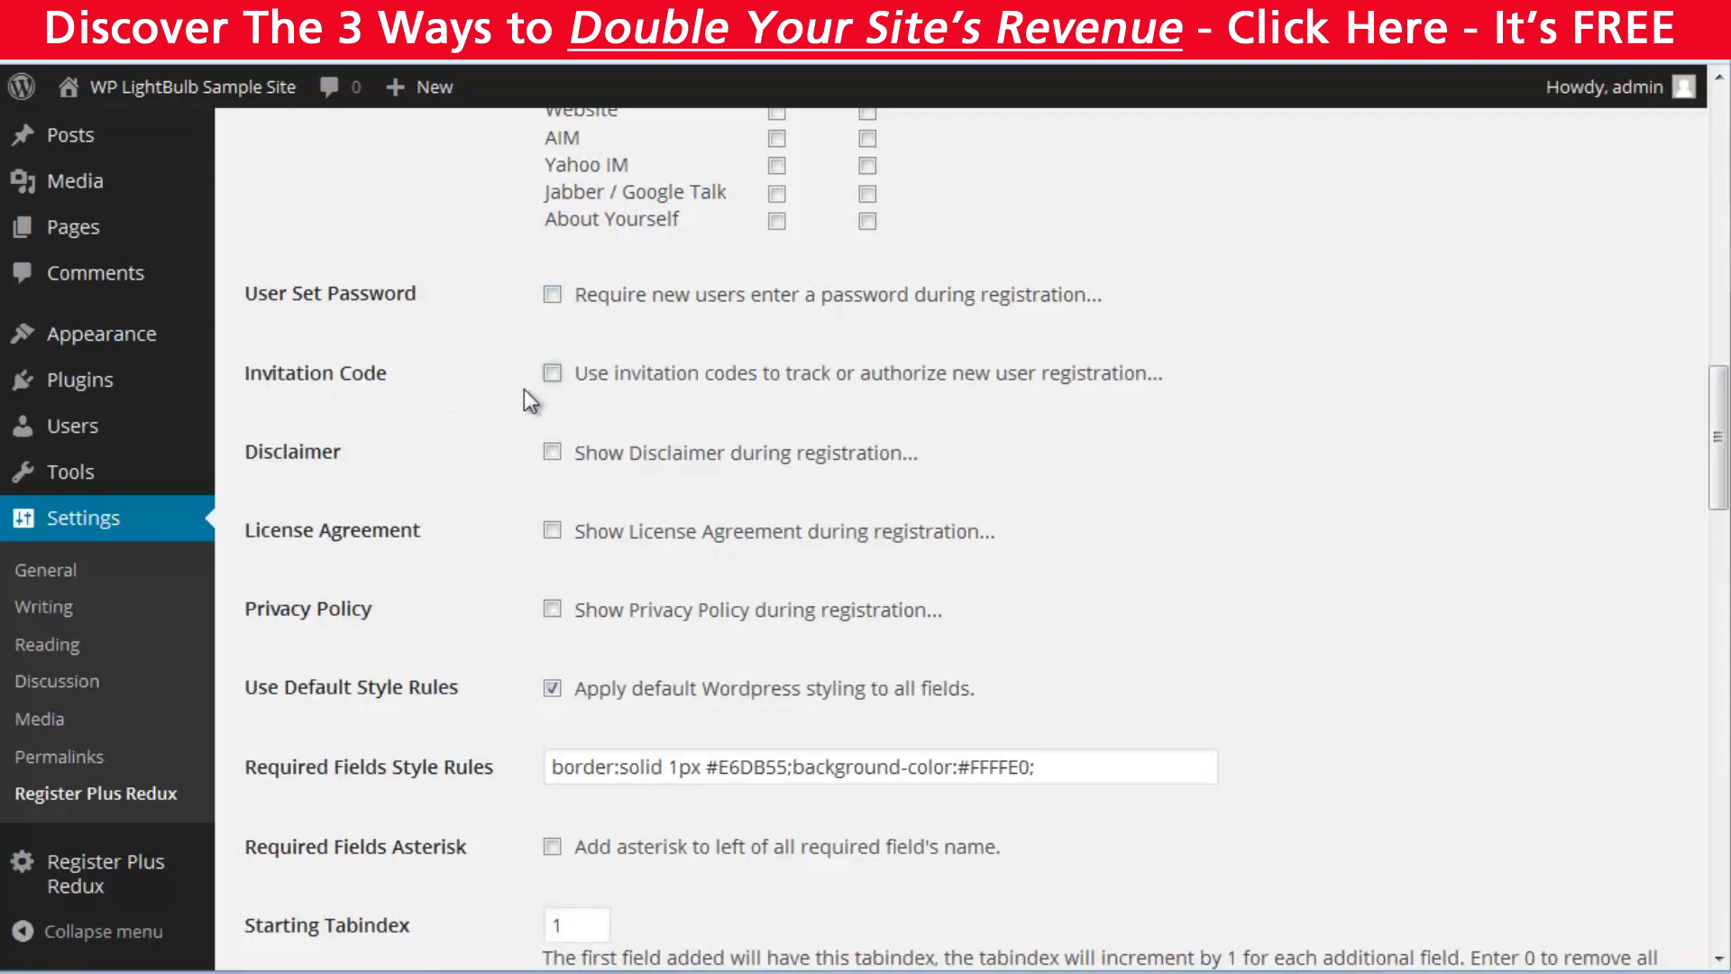
{"action": "left_click", "coordinate": [552, 374]}
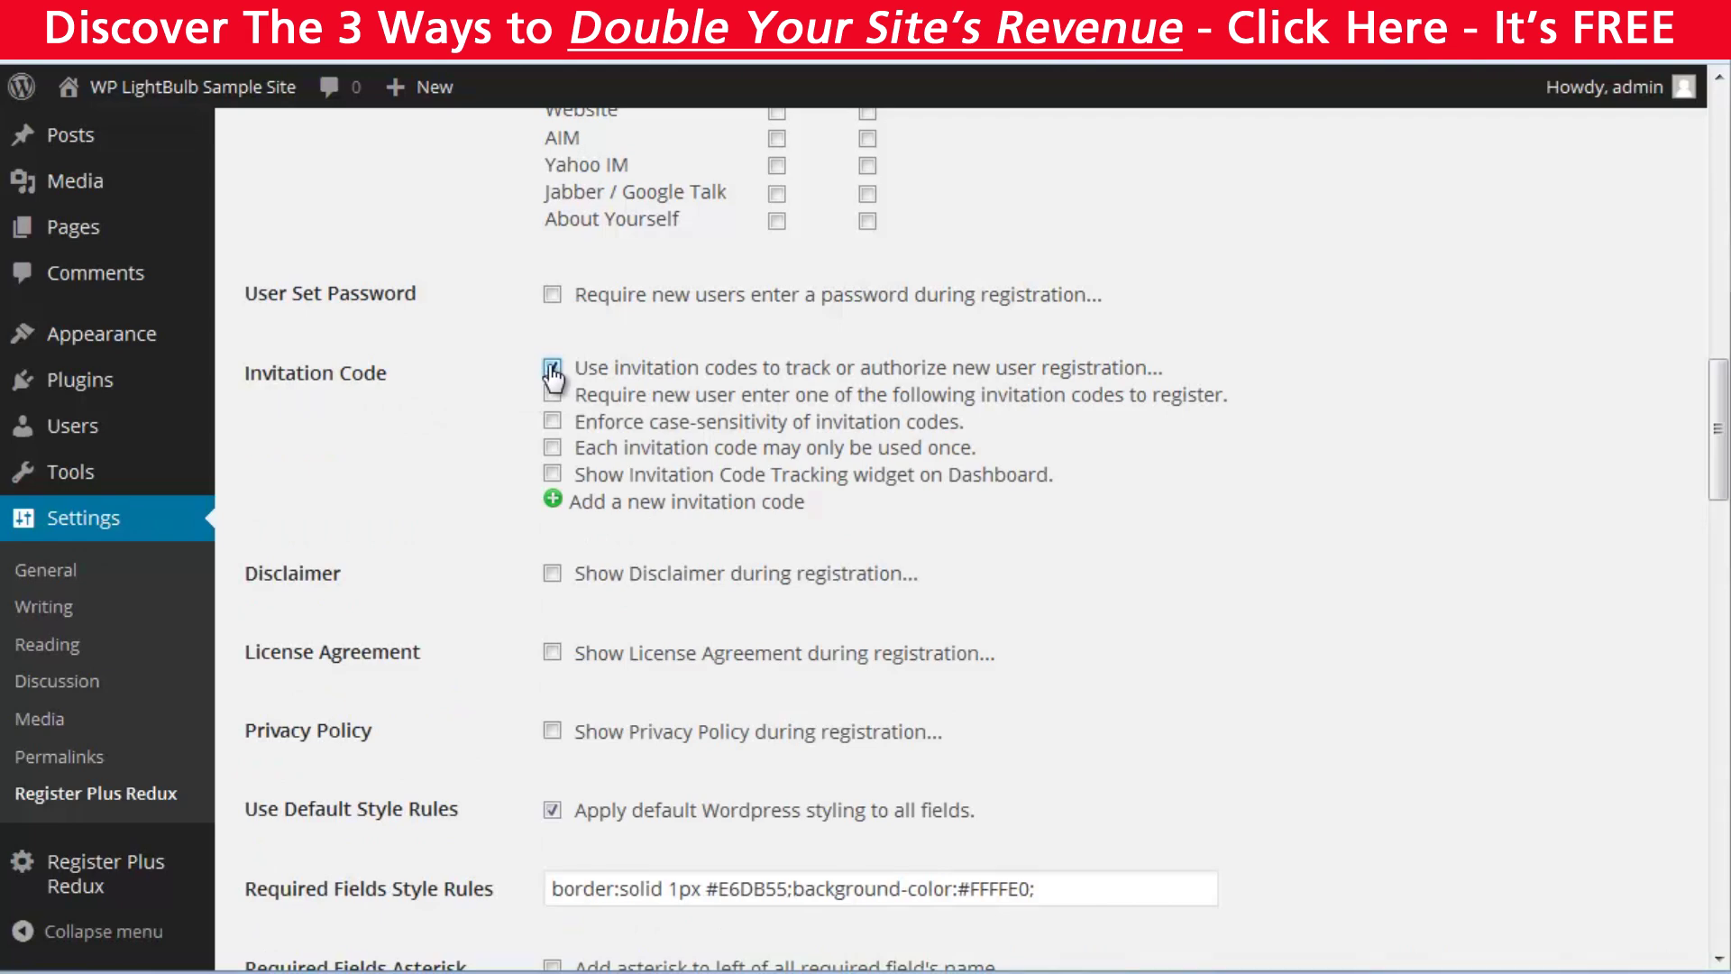
{"action": "left_click", "coordinate": [552, 372]}
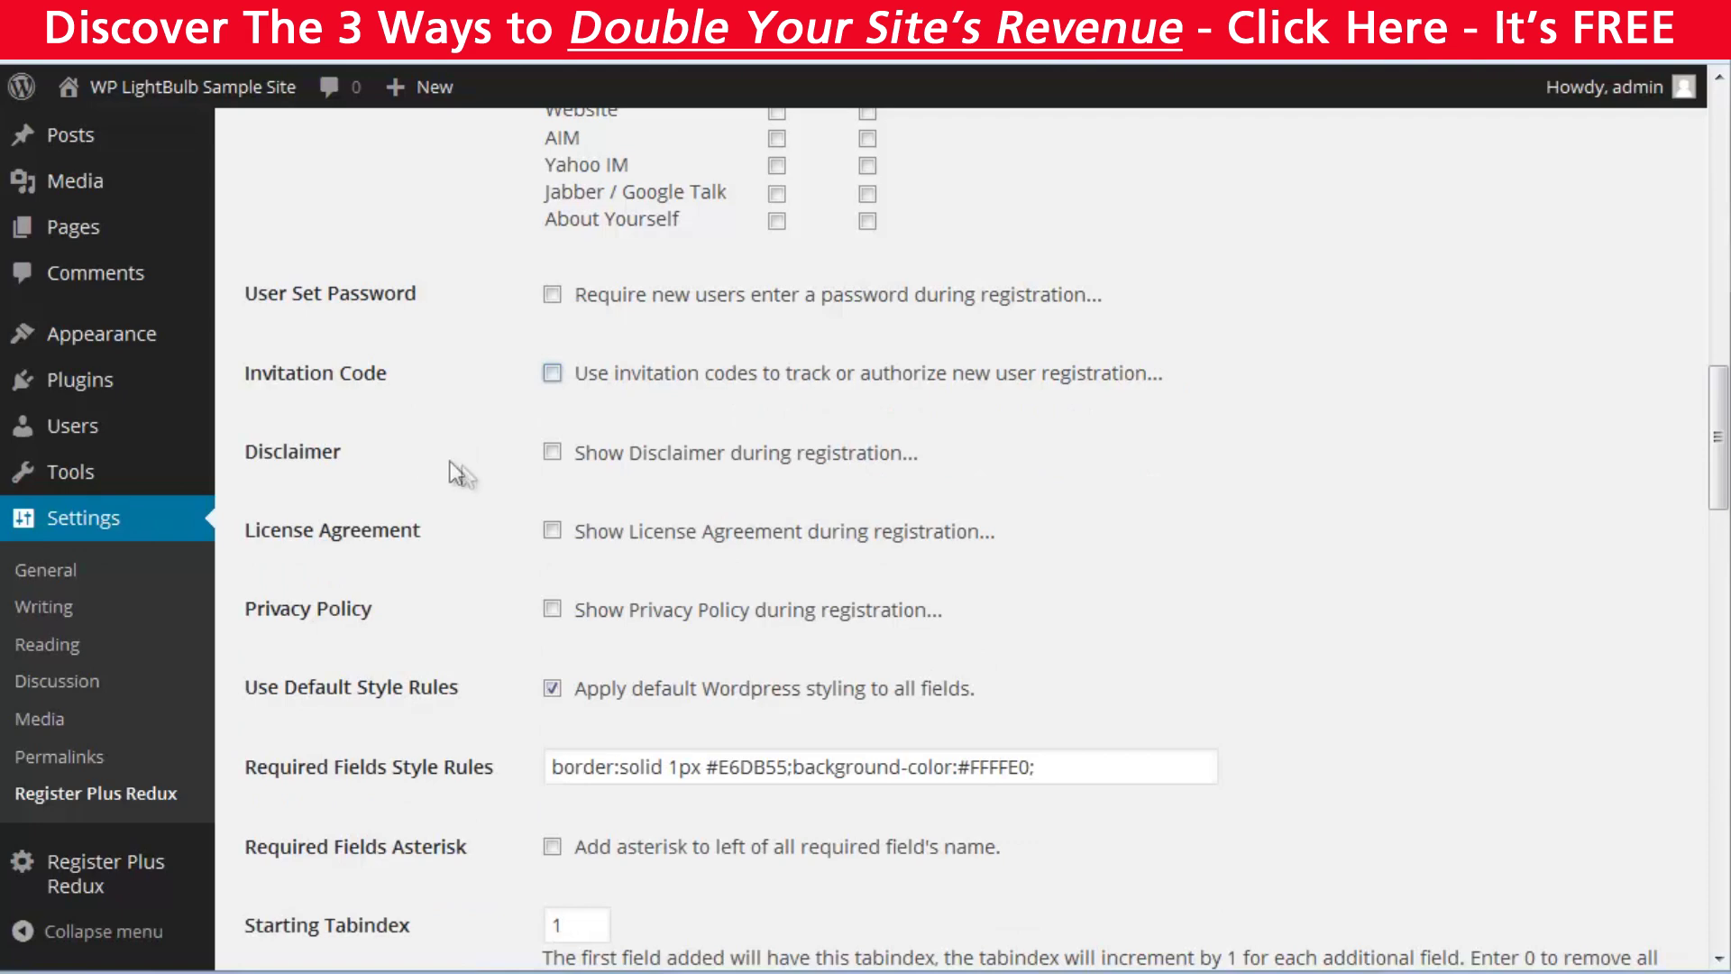
{"action": "left_click", "coordinate": [552, 451]}
{"action": "left_click", "coordinate": [552, 448]}
{"action": "scroll", "coordinate": [552, 608], "scroll_direction": "down", "scroll_amount": 1}
{"action": "scroll", "coordinate": [553, 618], "scroll_direction": "down", "scroll_amount": 2}
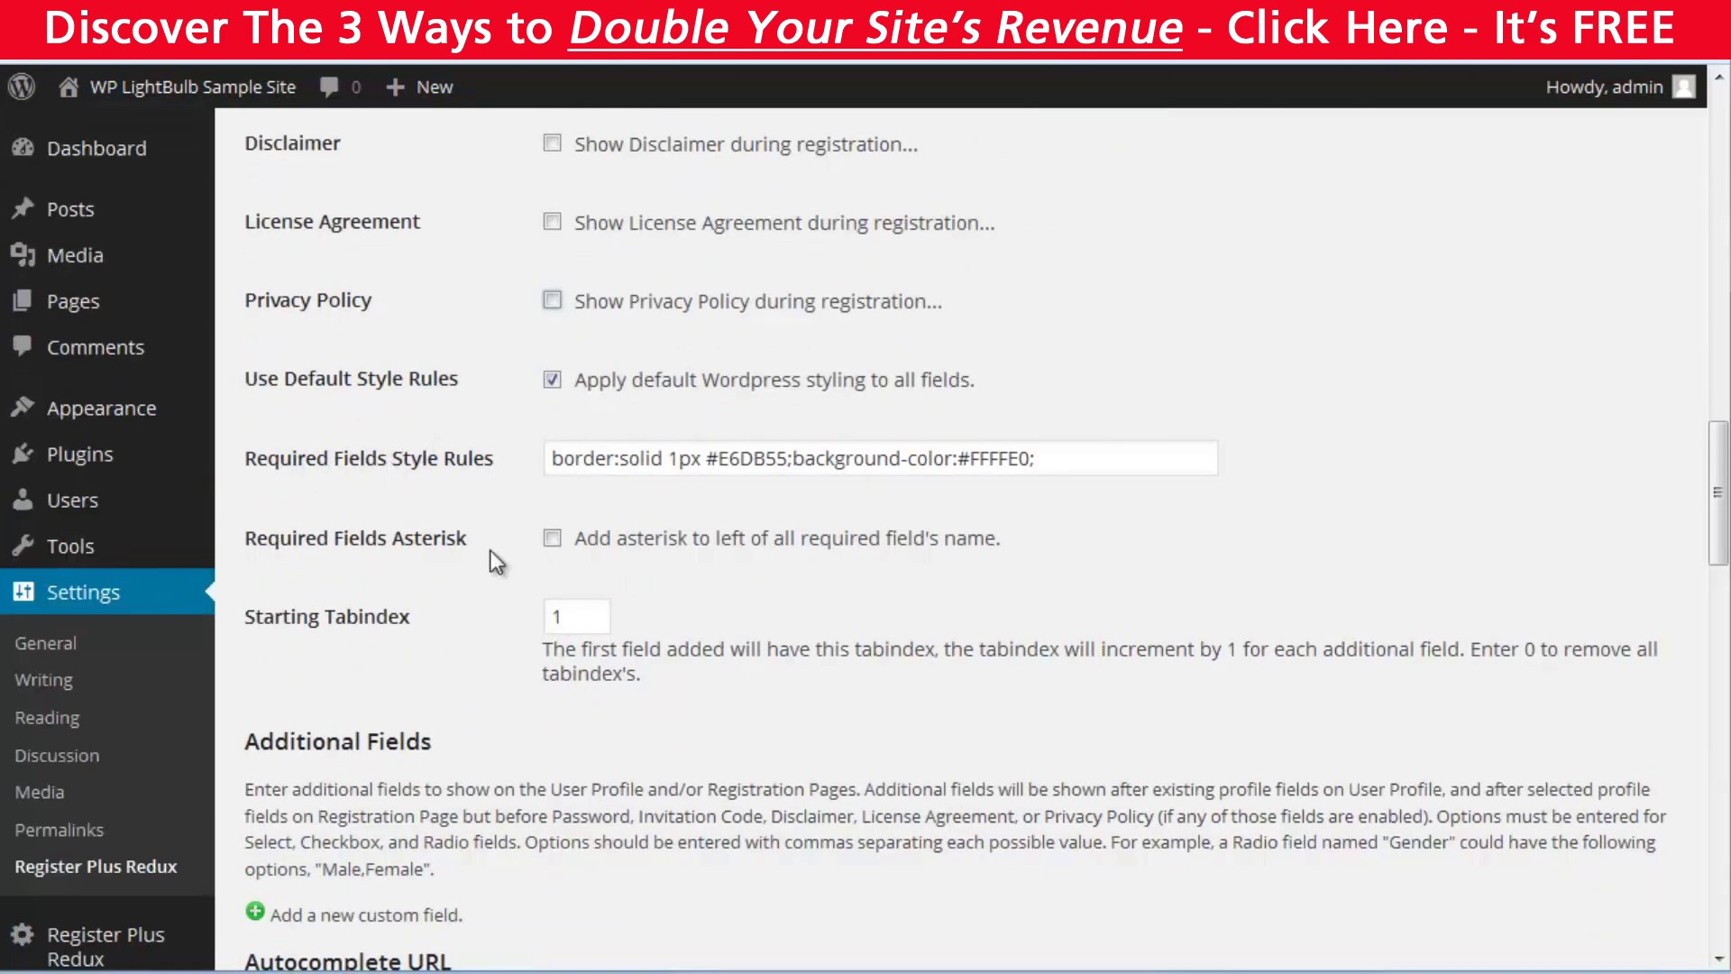
{"action": "scroll", "coordinate": [491, 550], "scroll_direction": "down", "scroll_amount": 3}
{"action": "left_click", "coordinate": [256, 602]}
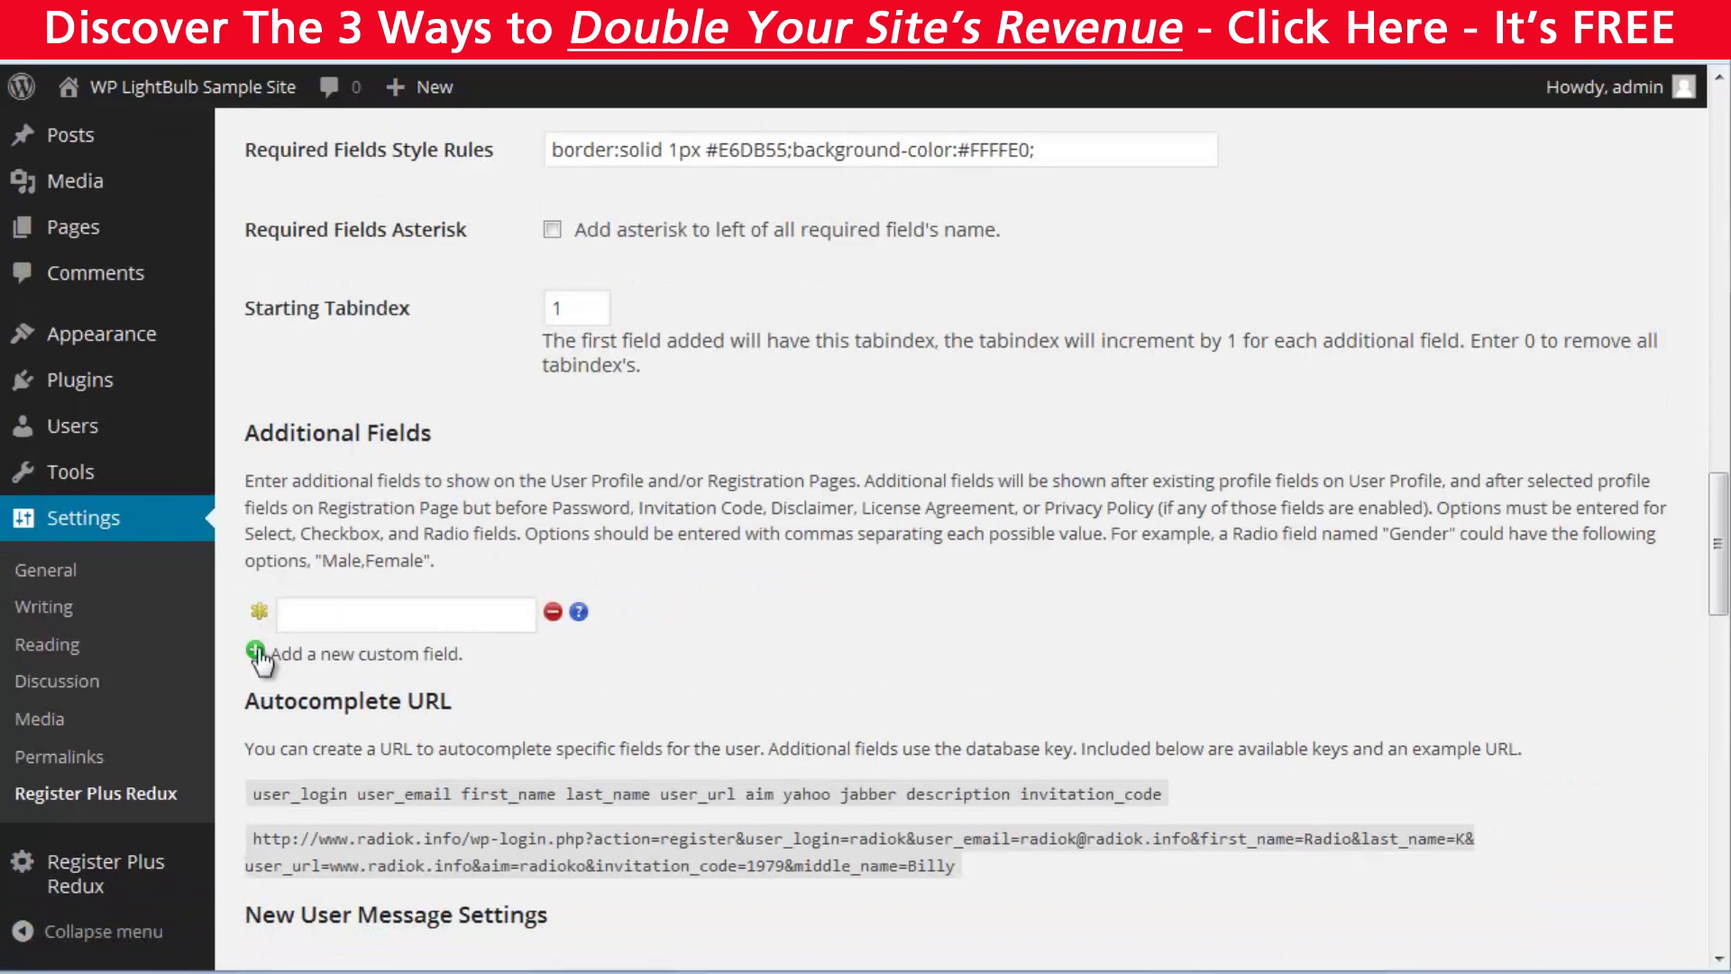
{"action": "left_click", "coordinate": [551, 614]}
{"action": "scroll", "coordinate": [534, 615], "scroll_direction": "down", "scroll_amount": 2}
{"action": "scroll", "coordinate": [534, 615], "scroll_direction": "down", "scroll_amount": 4}
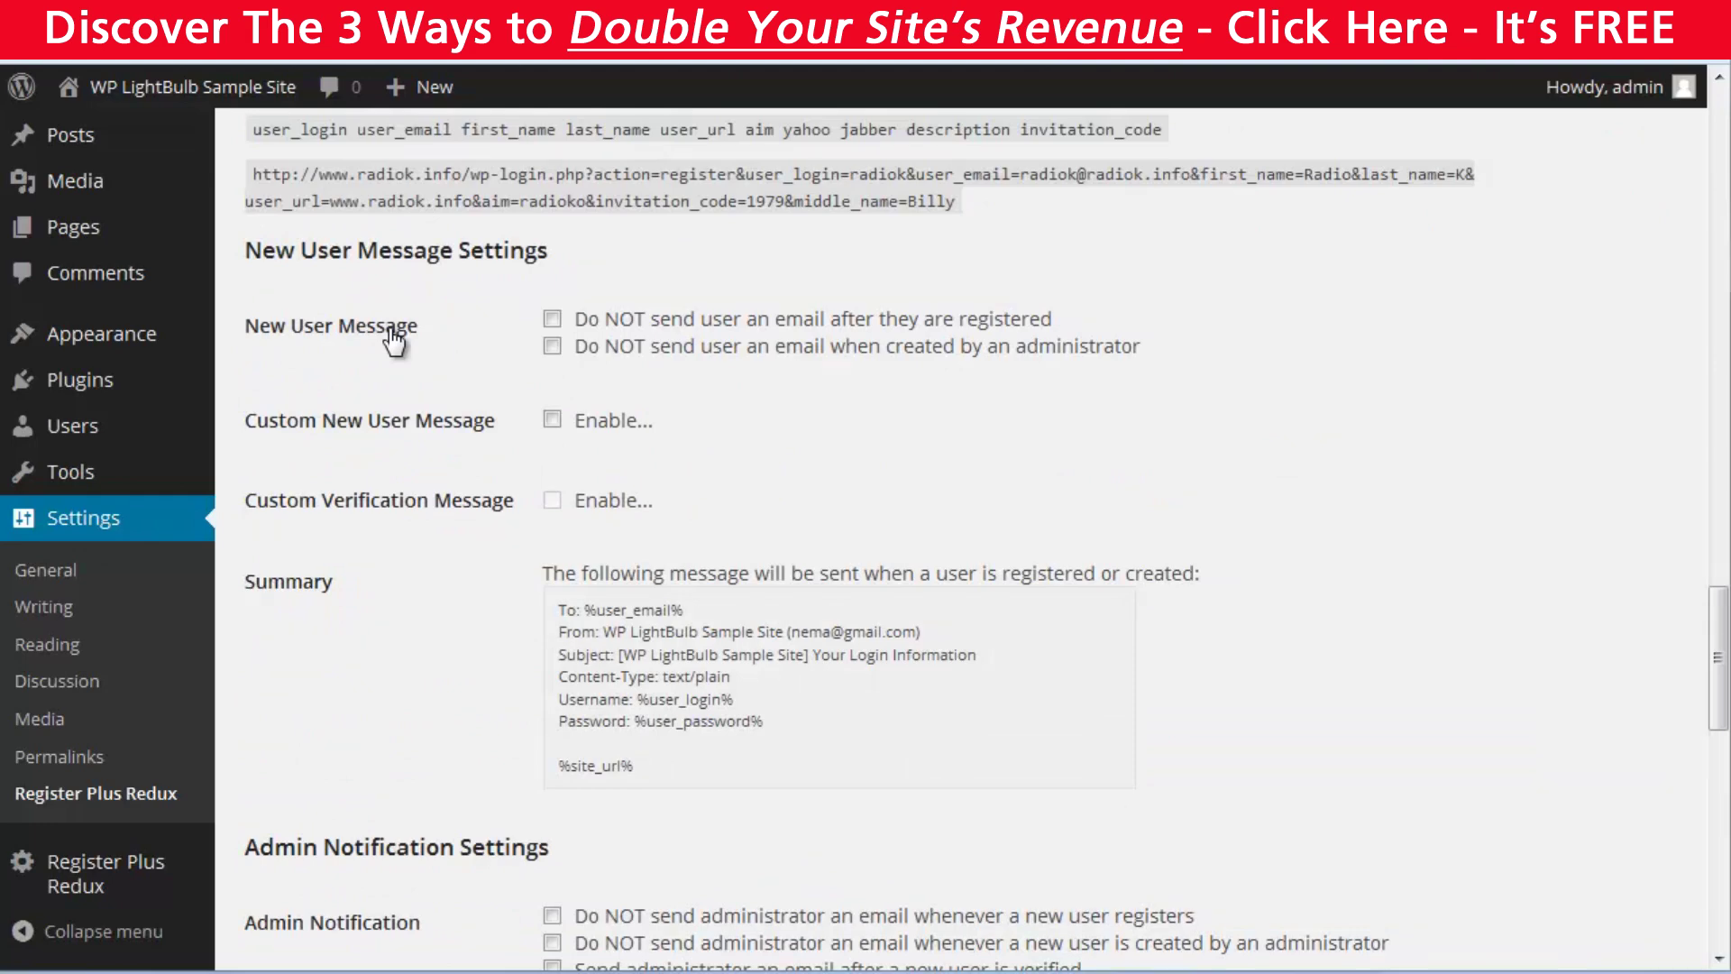
{"action": "left_click", "coordinate": [552, 419]}
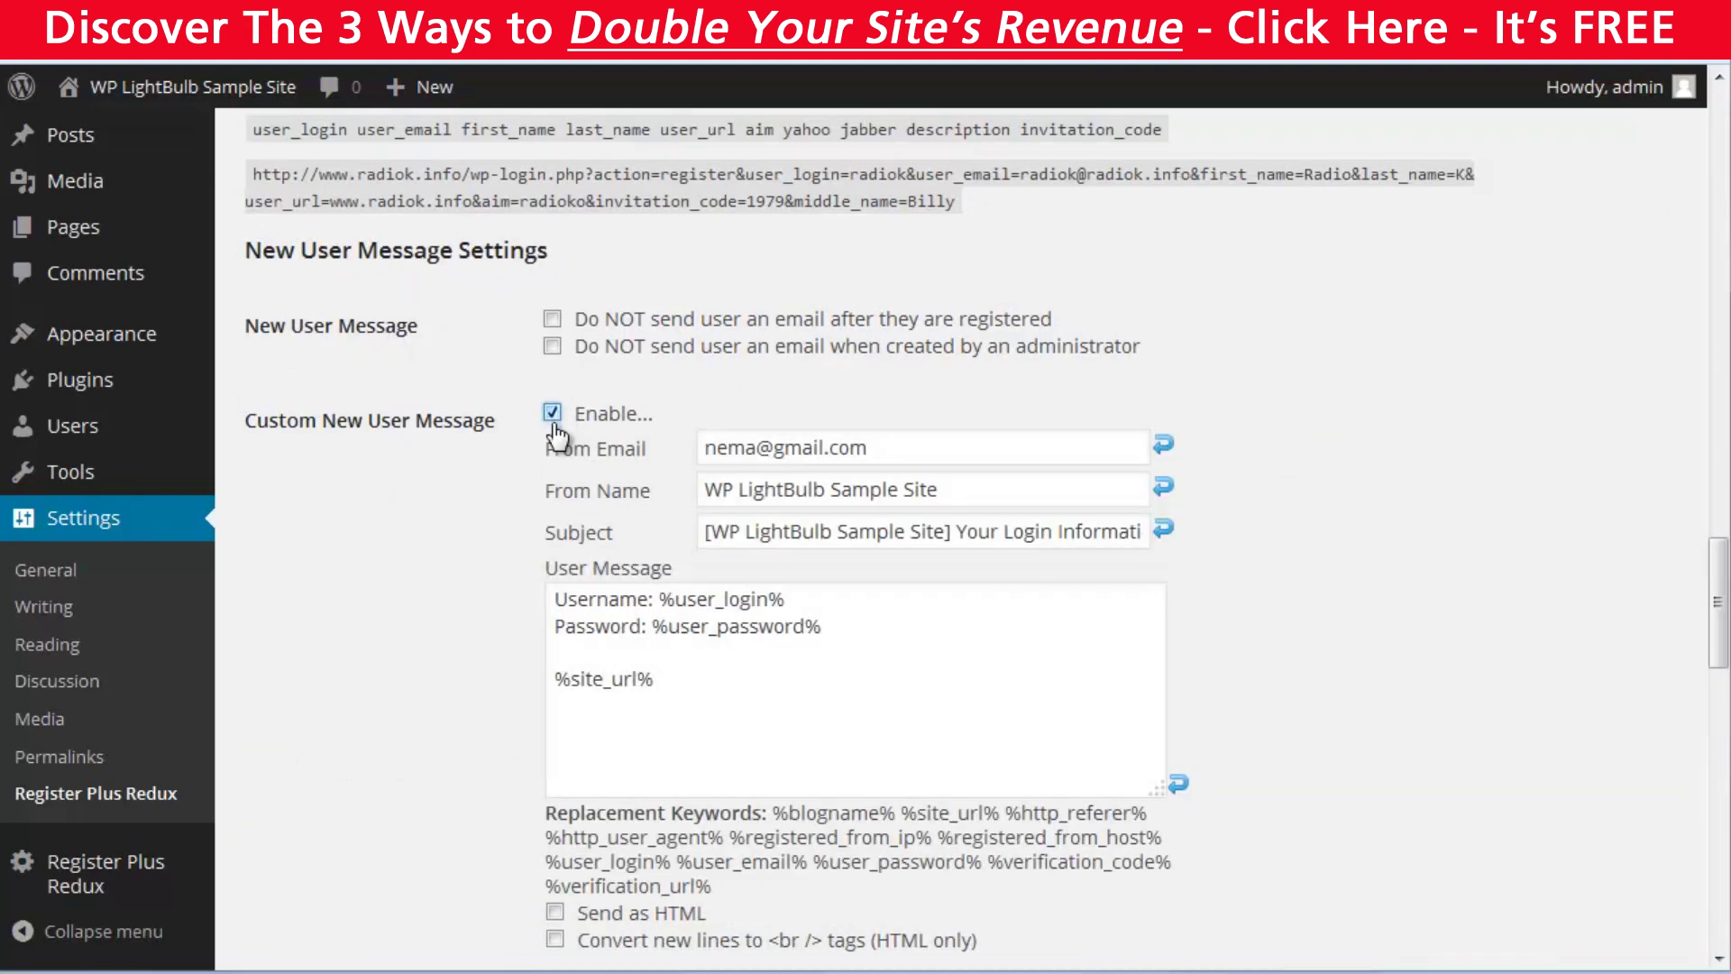
{"action": "left_click", "coordinate": [782, 731]}
{"action": "key", "text": "ctrl+a"}
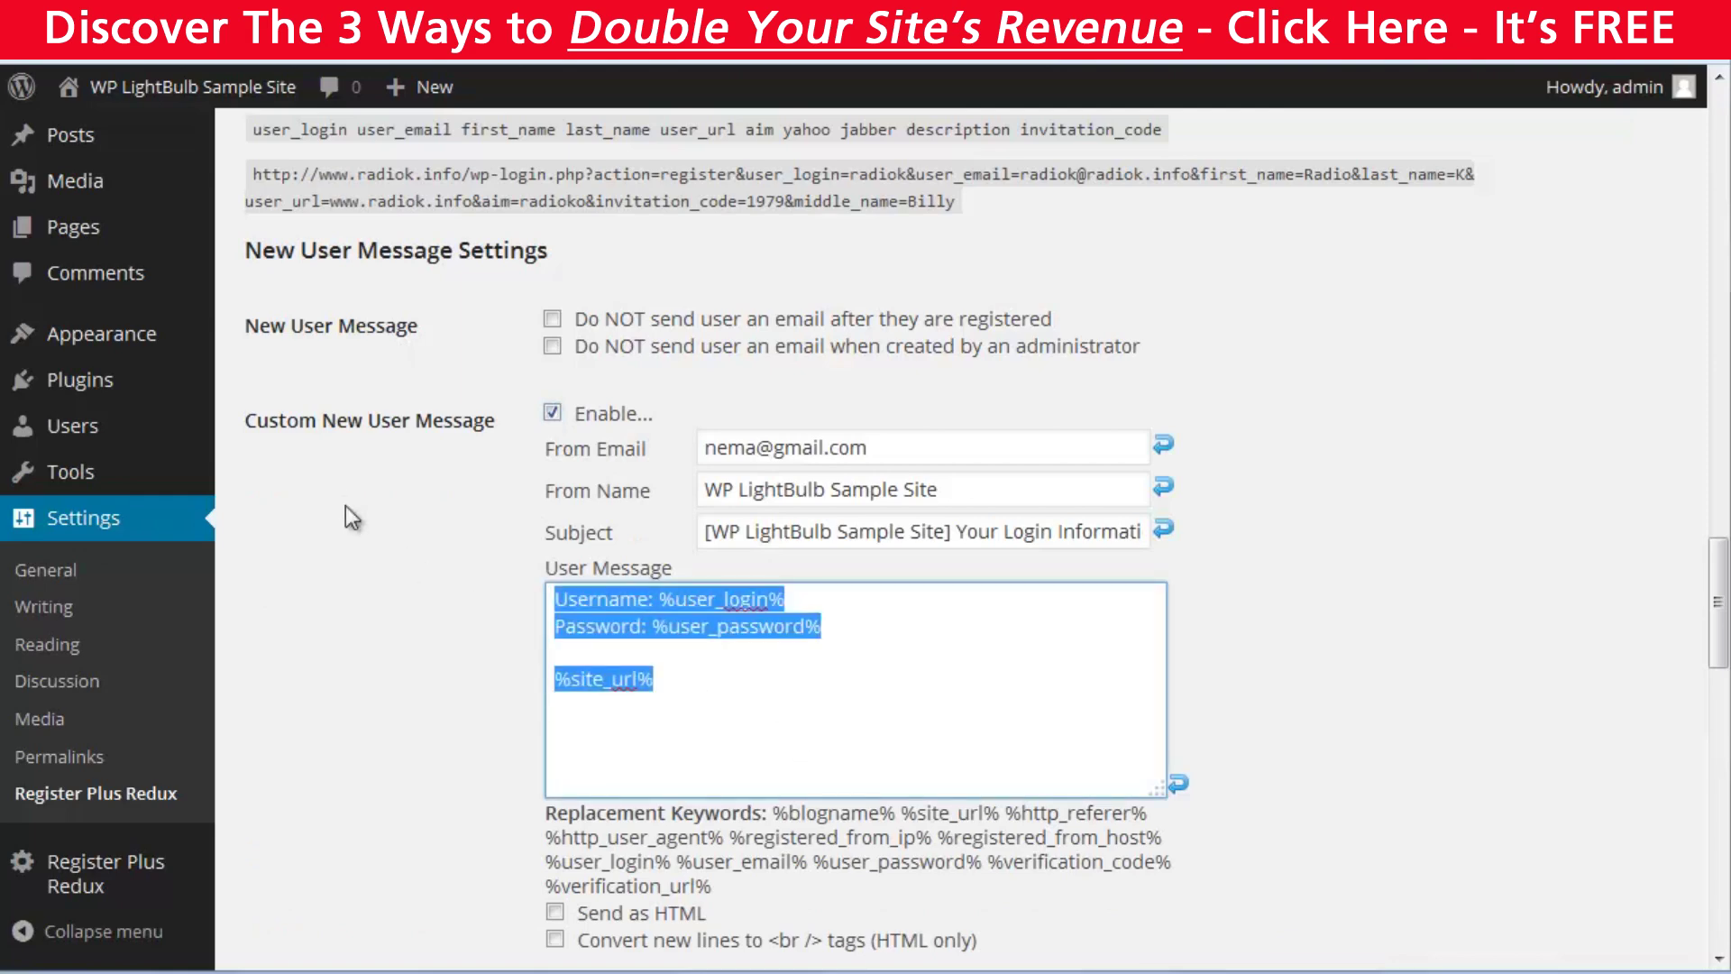
{"action": "left_click", "coordinate": [827, 734]}
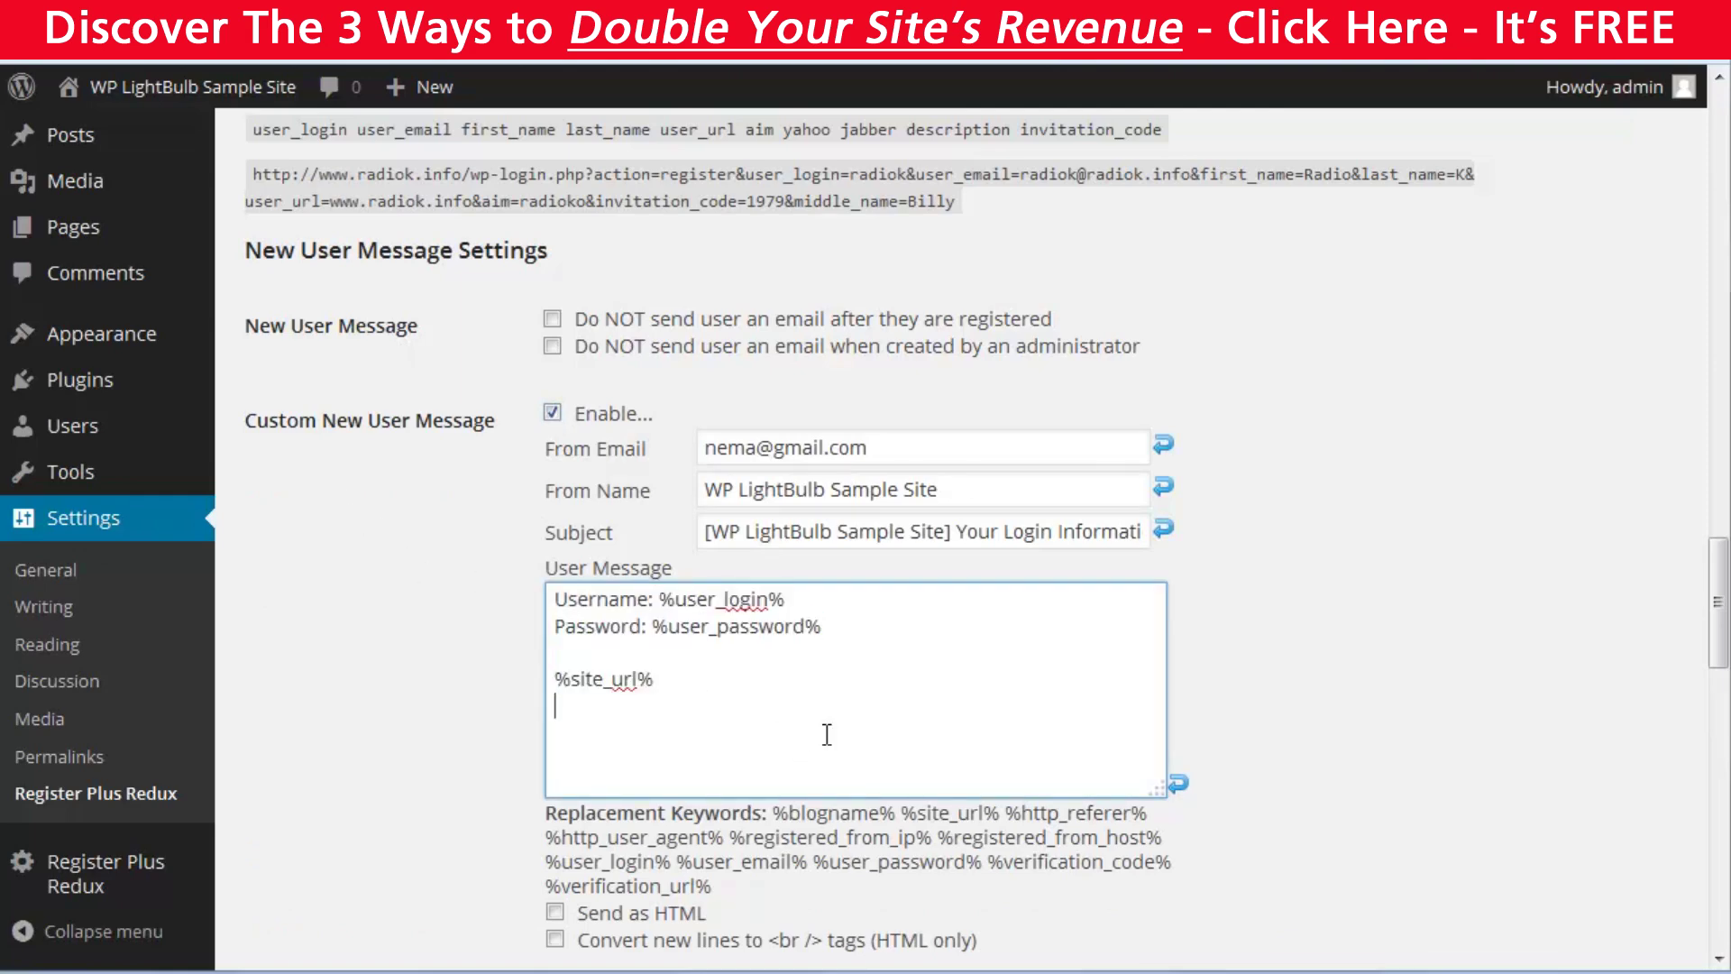
{"action": "left_click", "coordinate": [553, 415]}
{"action": "scroll", "coordinate": [512, 301], "scroll_direction": "down", "scroll_amount": 15}
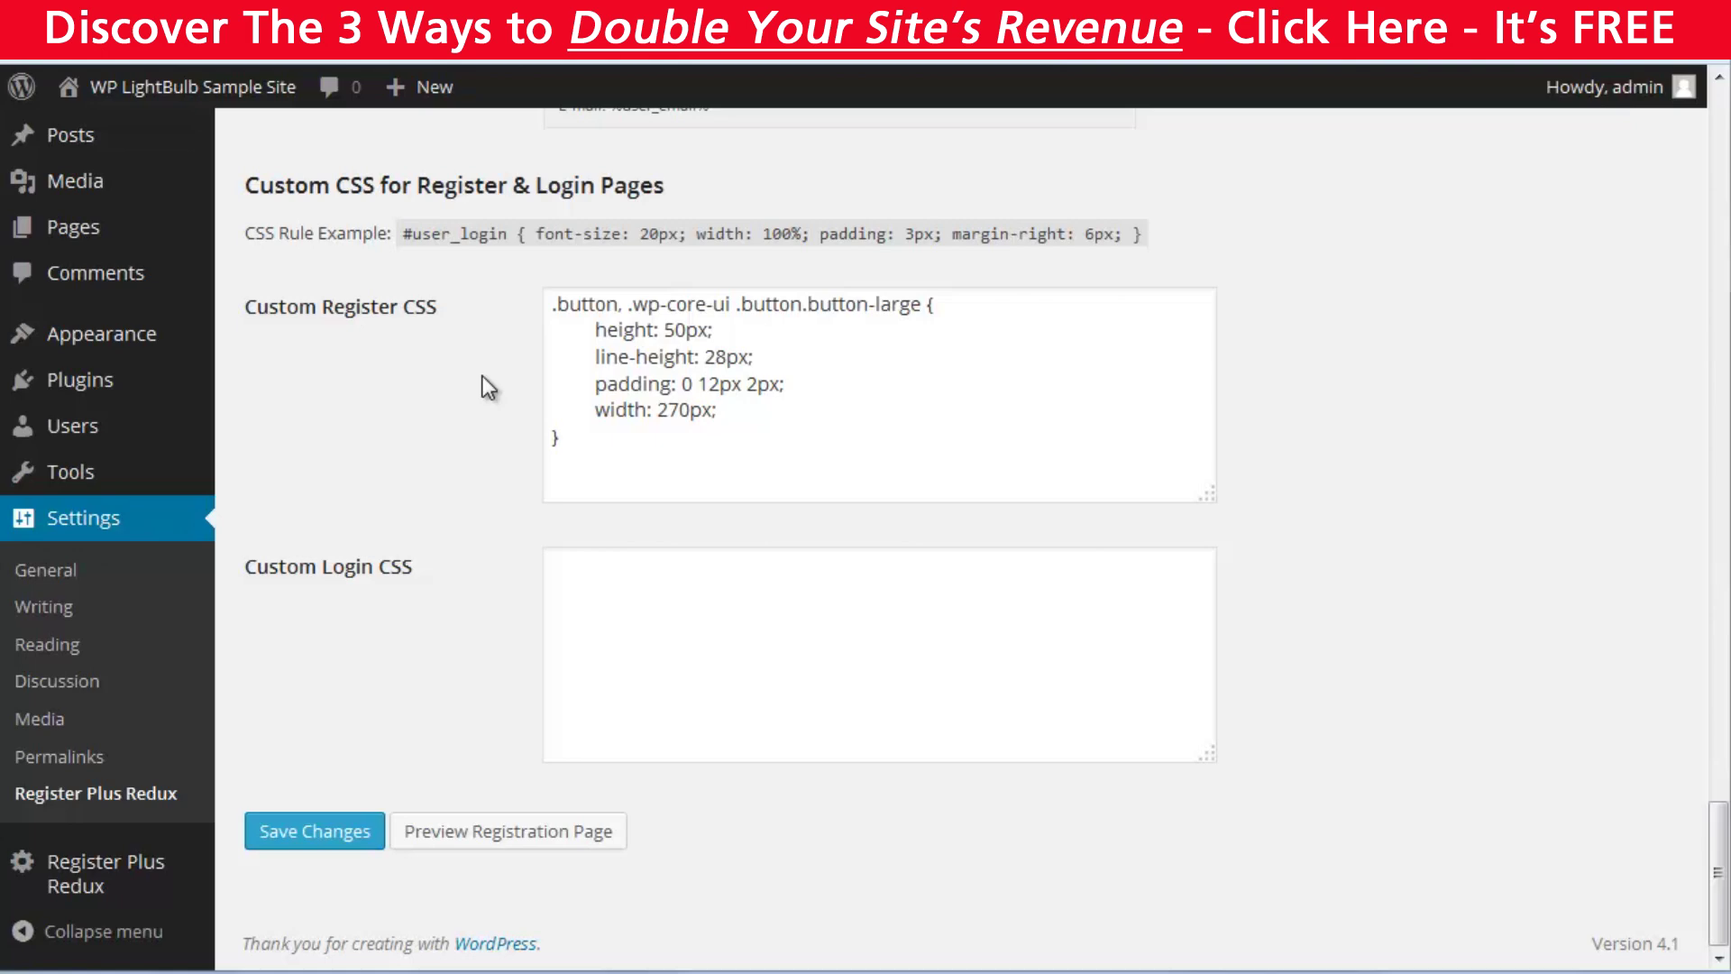
{"action": "left_click_drag", "start_coordinate": [680, 458], "coordinate": [523, 280]}
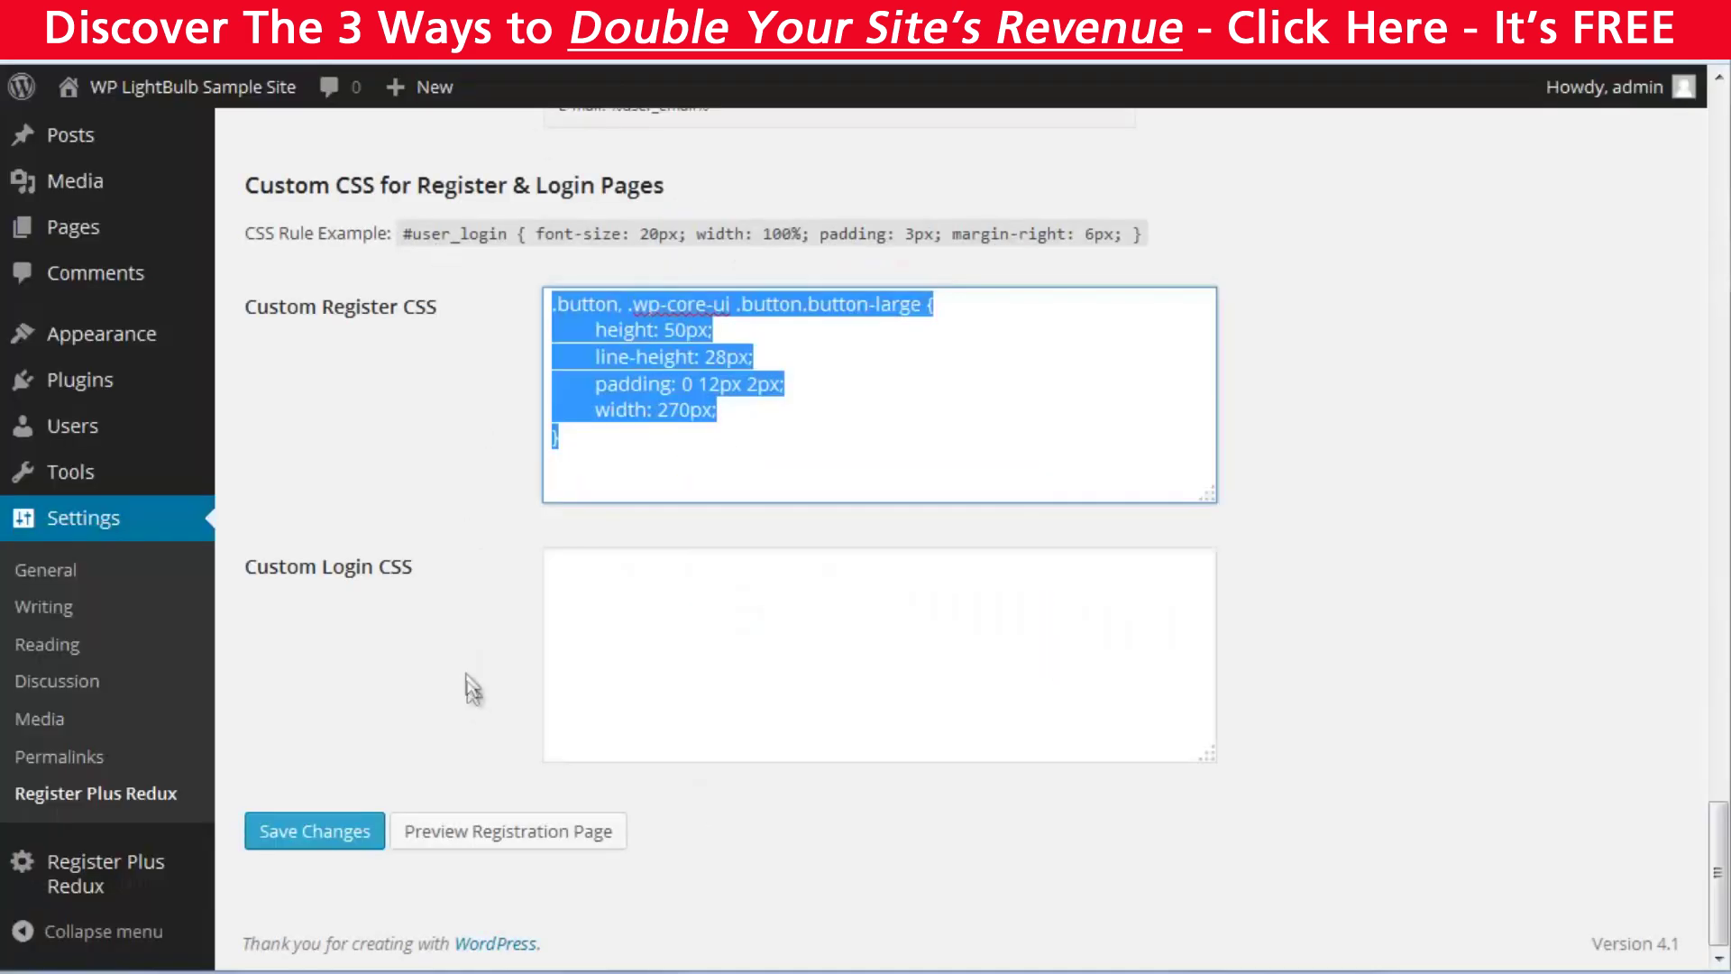
{"action": "scroll", "coordinate": [469, 700], "scroll_direction": "up", "scroll_amount": 10}
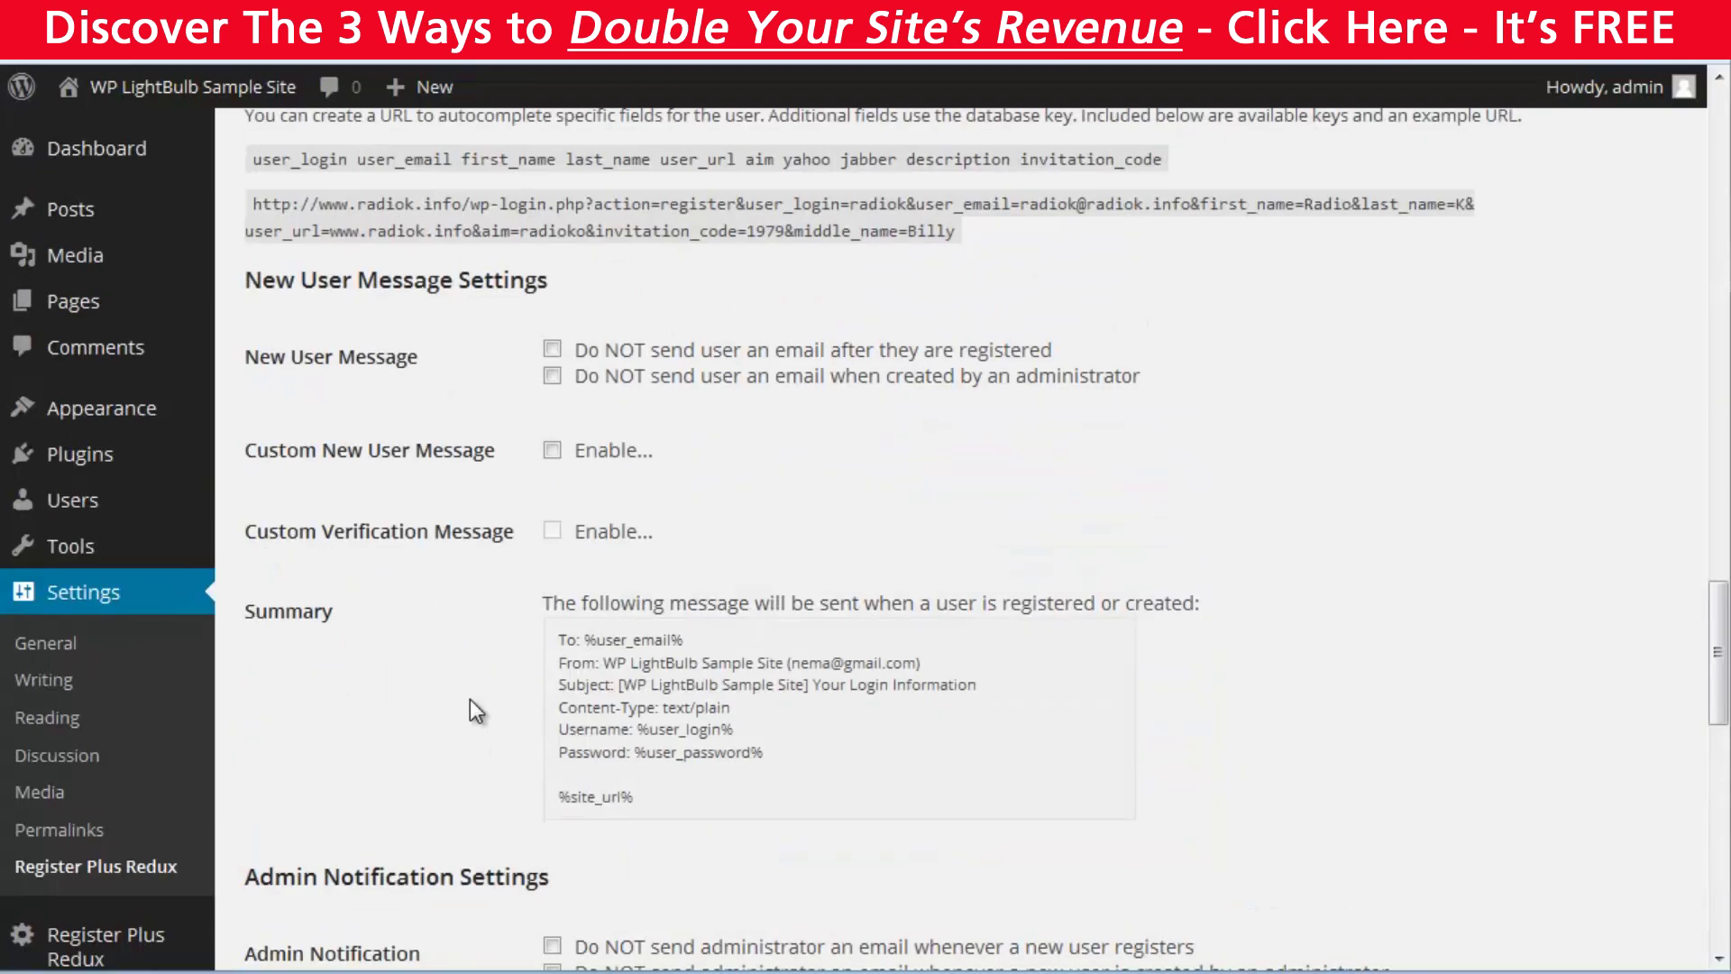
{"action": "scroll", "coordinate": [468, 700], "scroll_direction": "up", "scroll_amount": 15}
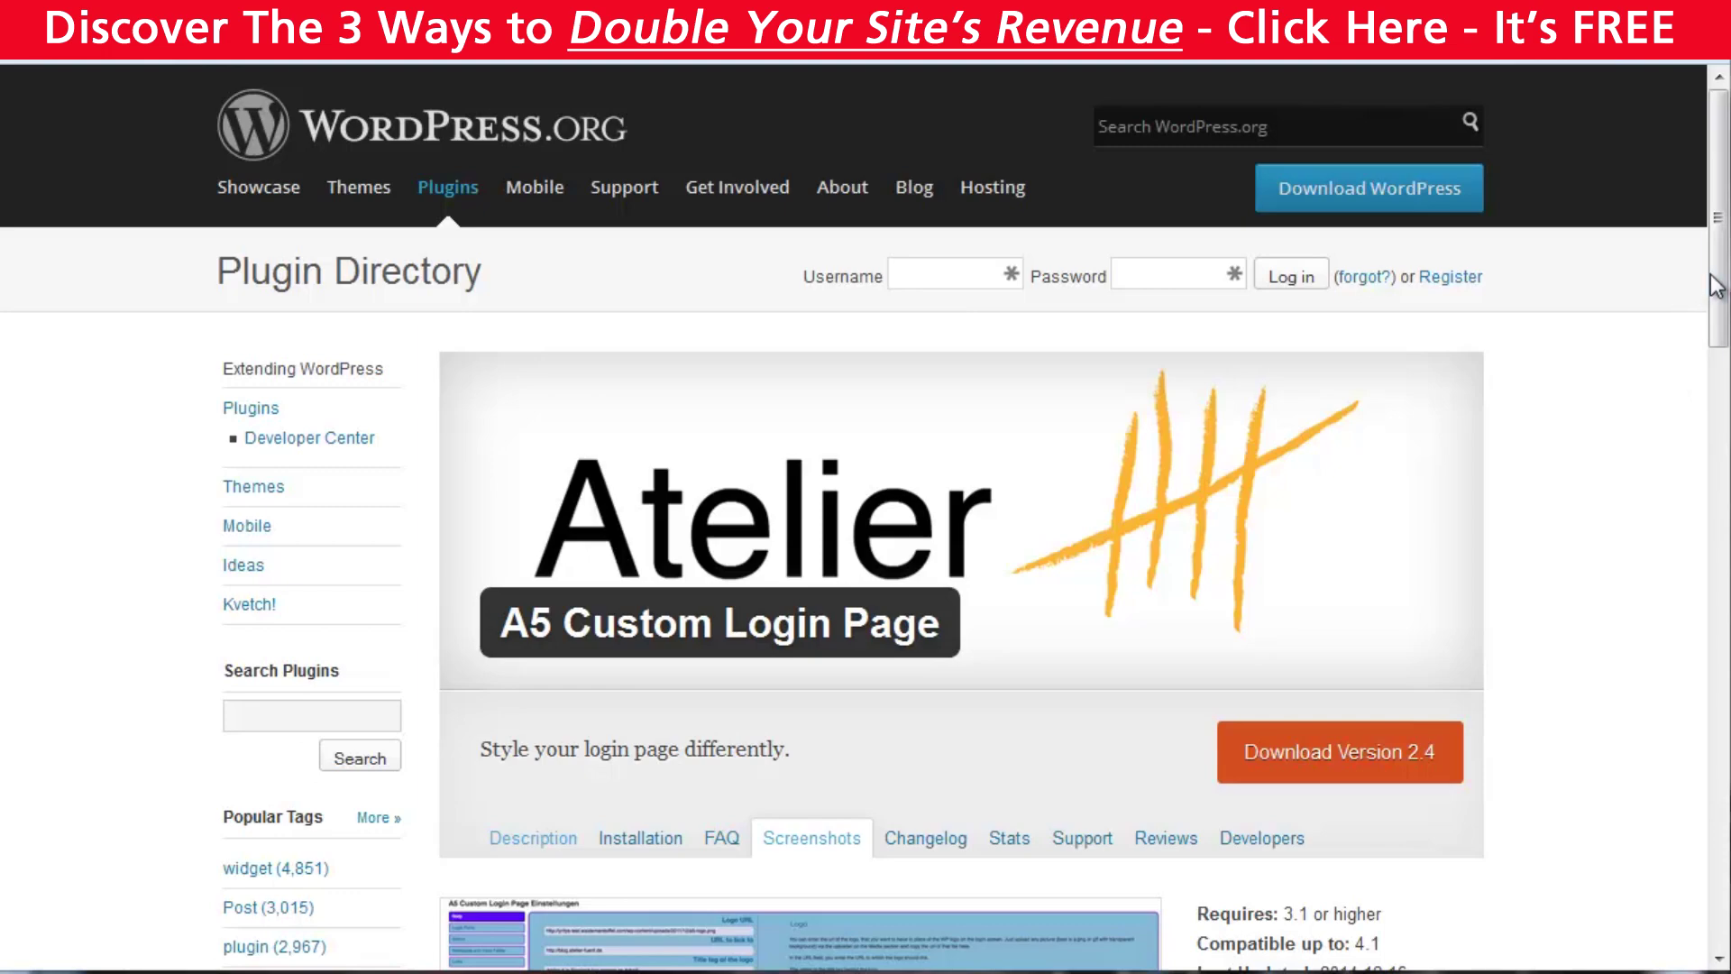
Step: Scroll down the A5 Custom Login Page plugin's screenshots
{"action": "left_click_drag", "start_coordinate": [1713, 282], "coordinate": [1714, 612]}
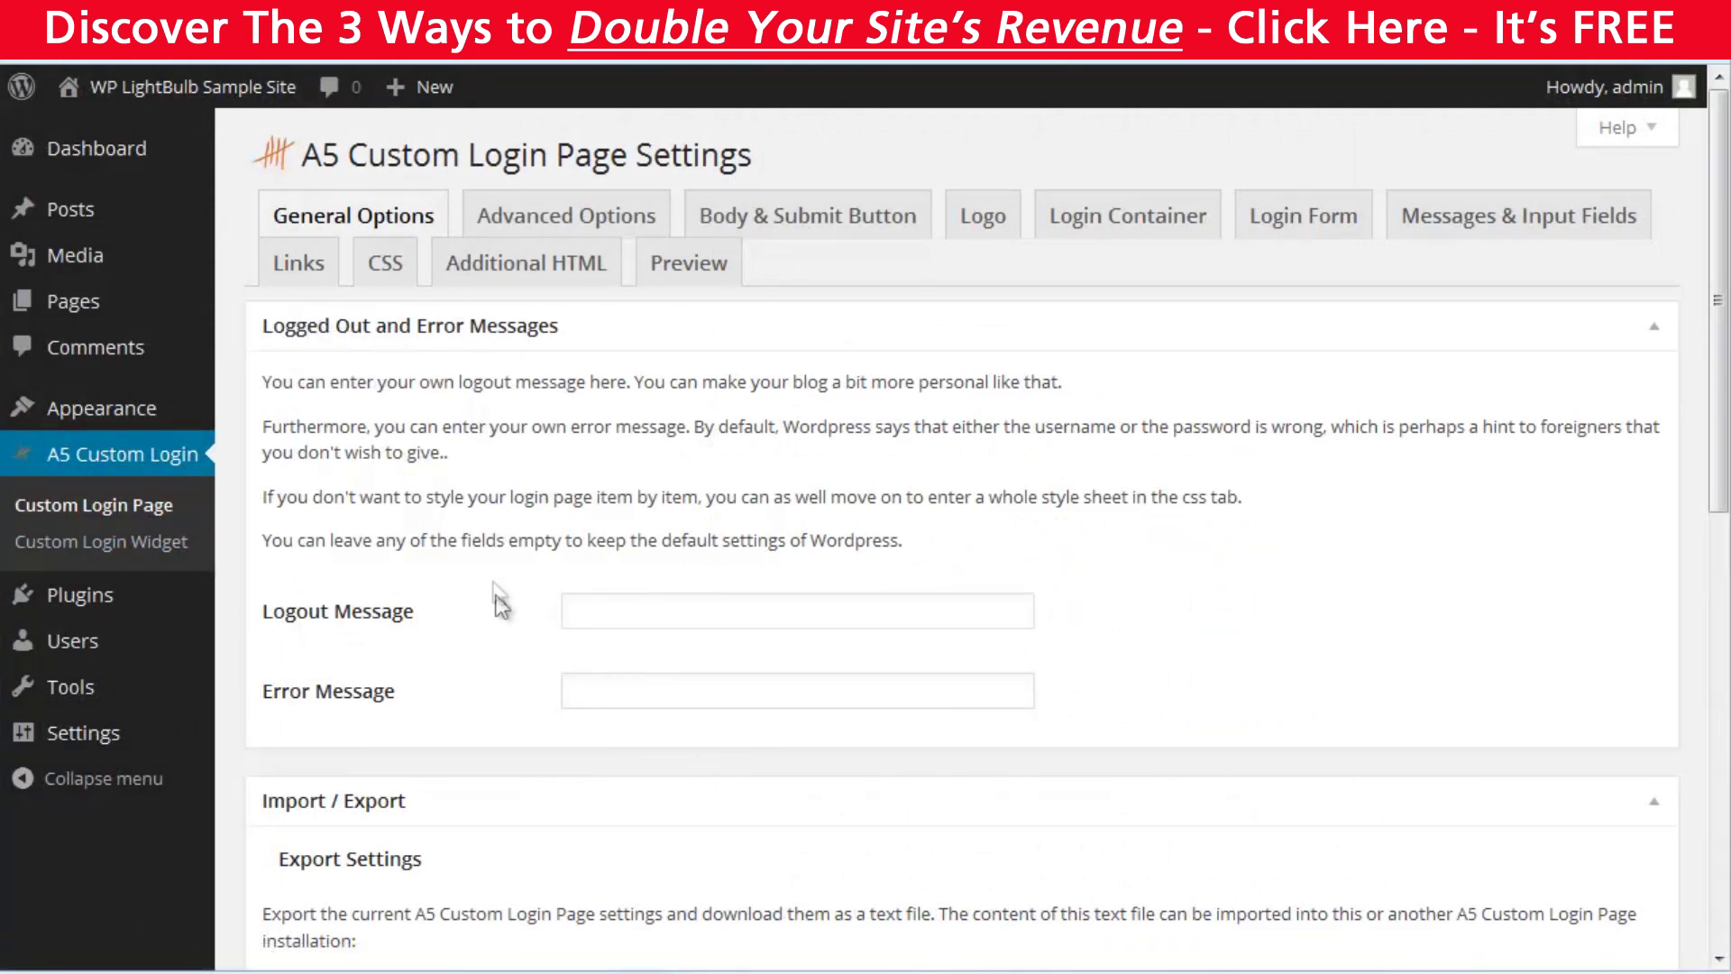
Step: Enable Blog Header and Blog Footer in the login page's Advanced Options
{"action": "scroll", "coordinate": [489, 647], "scroll_direction": "down", "scroll_amount": 7}
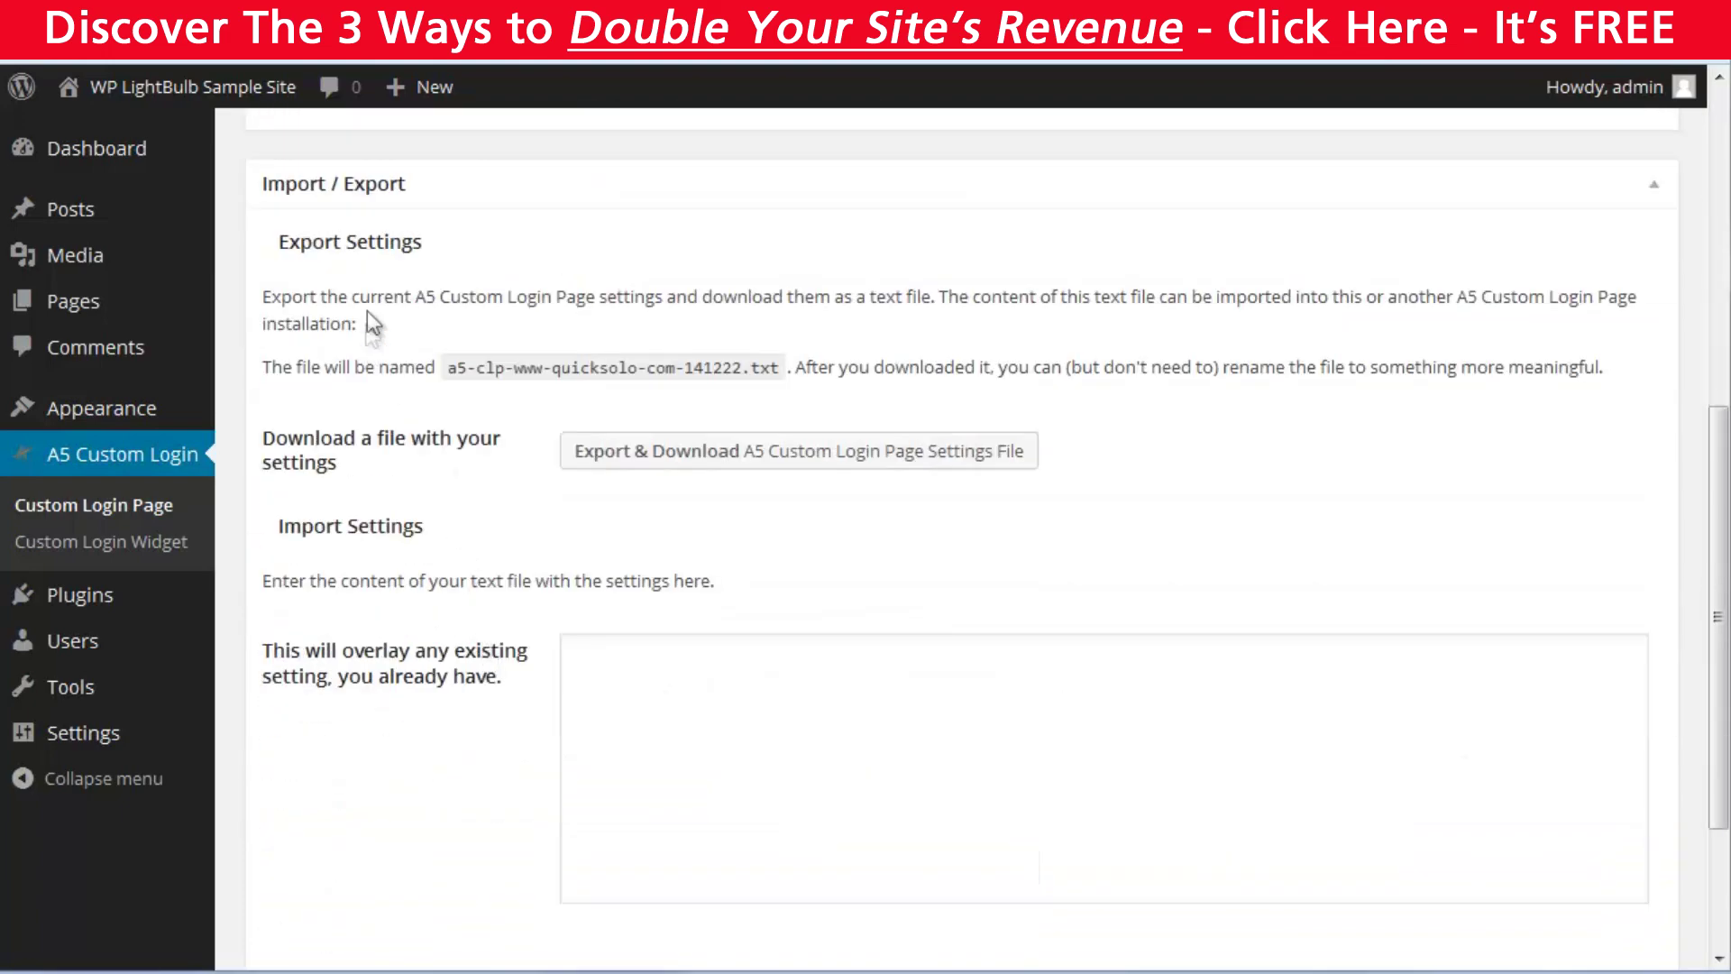
{"action": "scroll", "coordinate": [430, 695], "scroll_direction": "down", "scroll_amount": 3}
{"action": "left_click", "coordinate": [548, 218]}
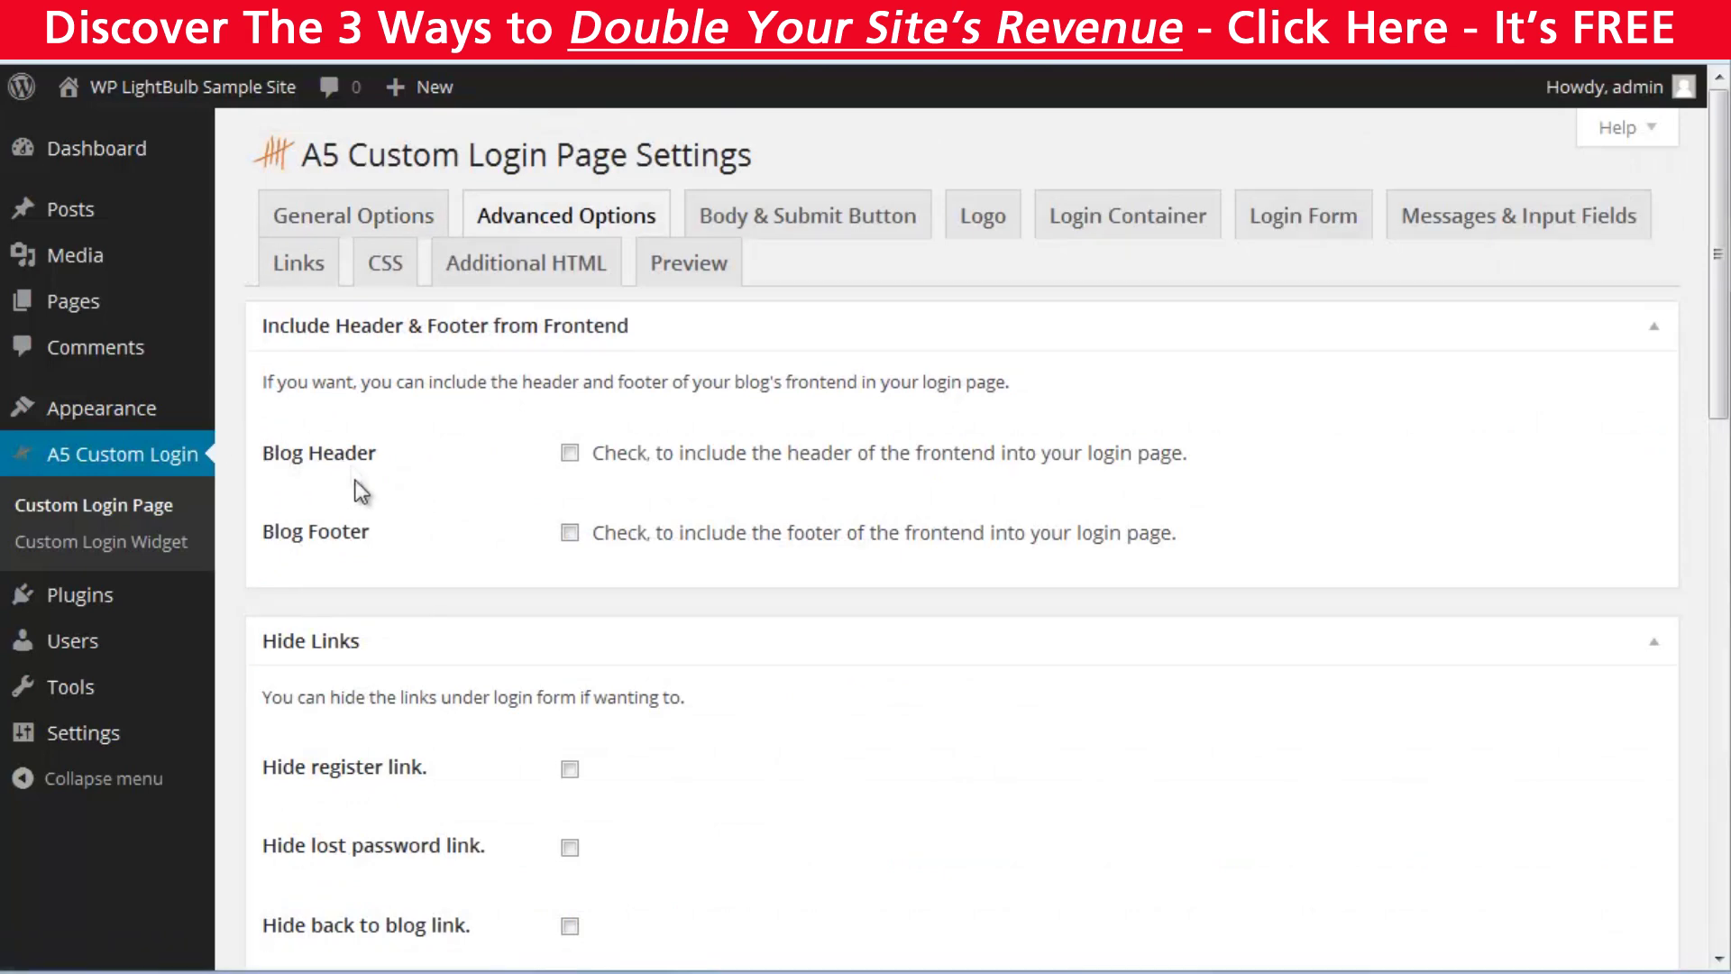
{"action": "left_click", "coordinate": [570, 453]}
{"action": "left_click", "coordinate": [570, 532]}
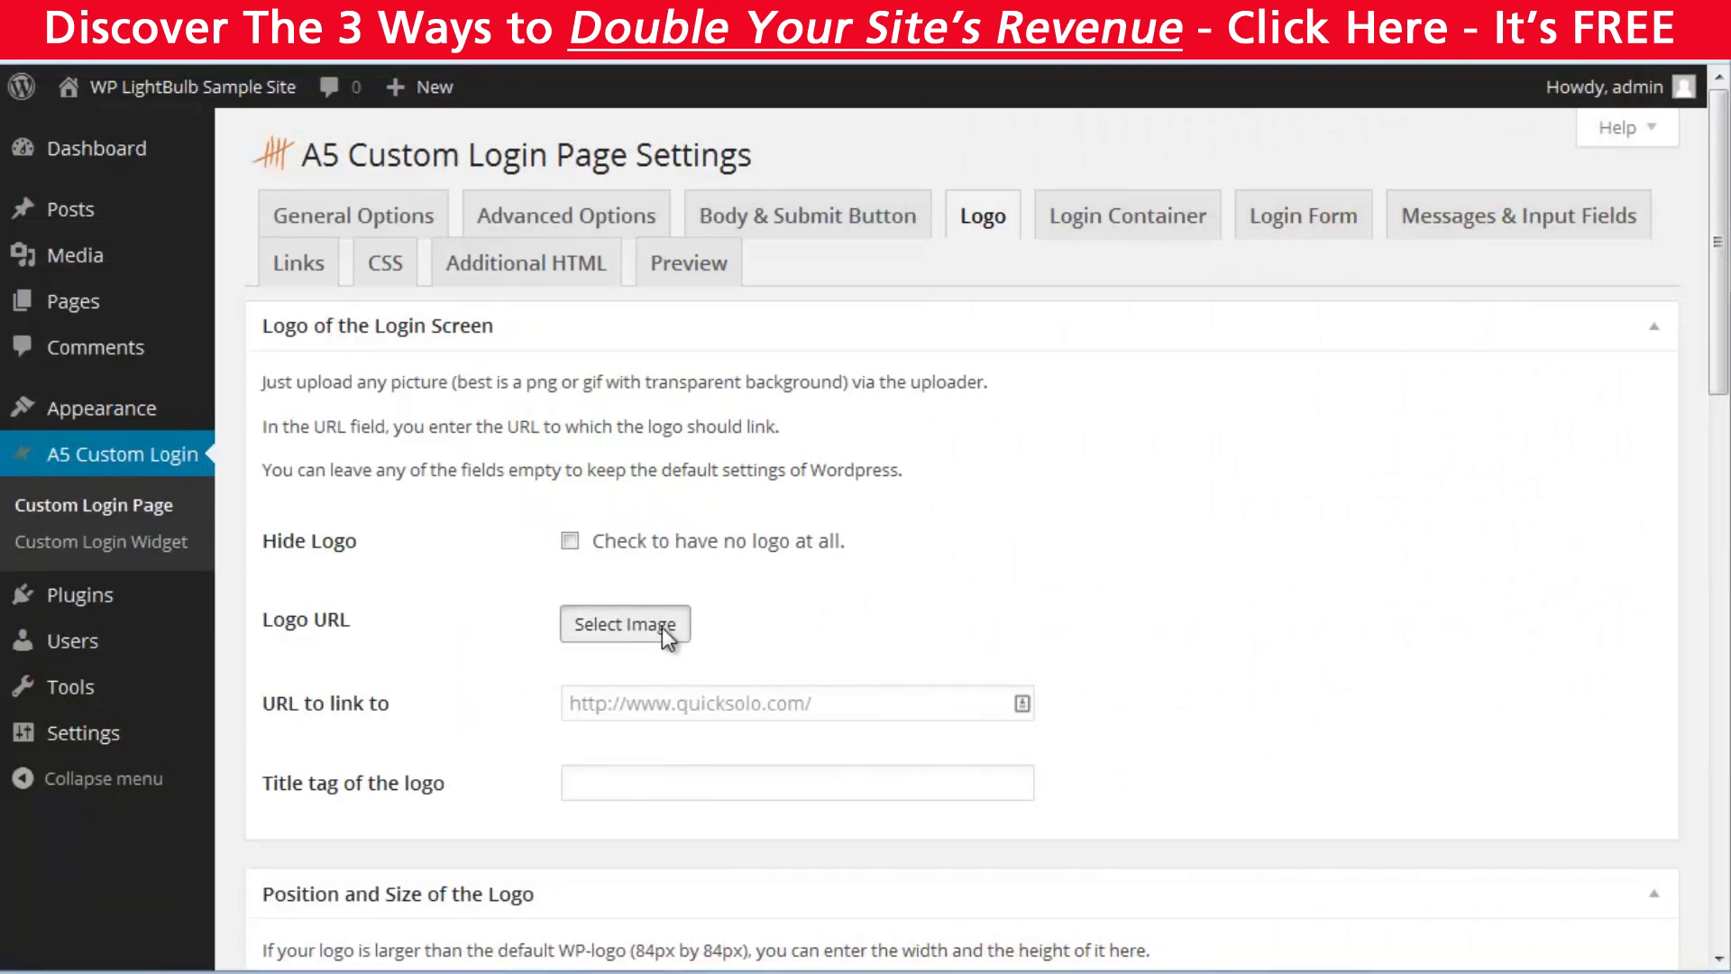
Step: Set the WP lightbulb image as the login logo and save the changes
{"action": "left_click", "coordinate": [669, 635]}
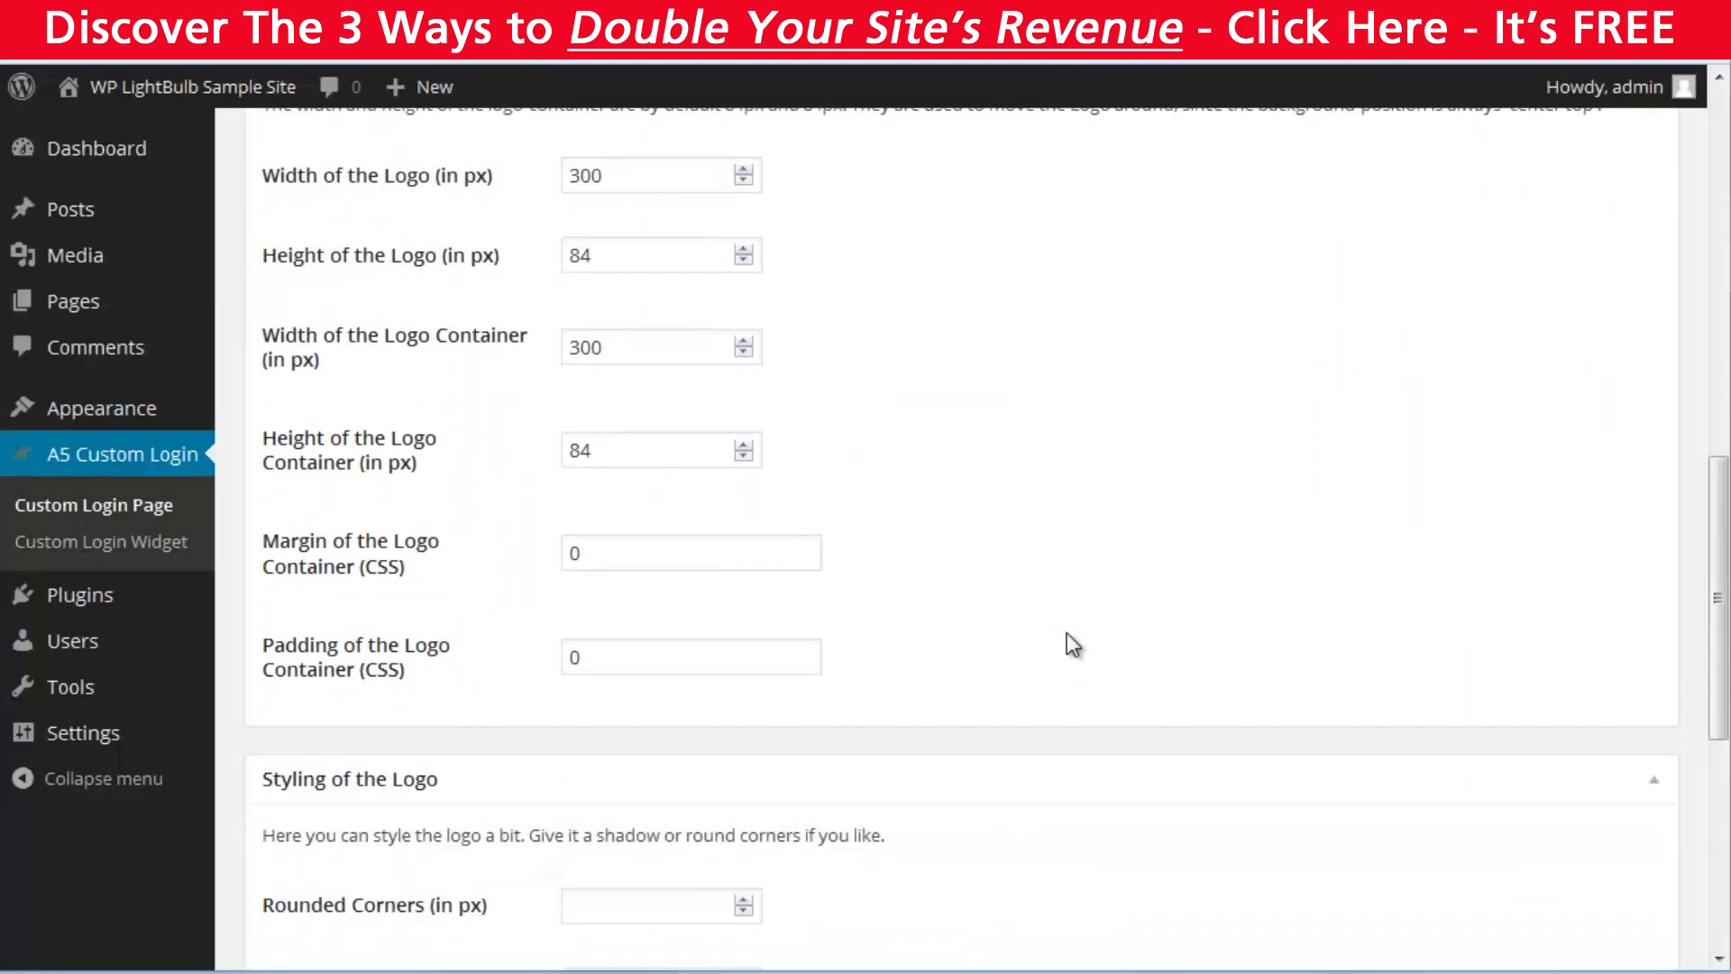
{"action": "scroll", "coordinate": [1073, 644], "scroll_direction": "down", "scroll_amount": 6}
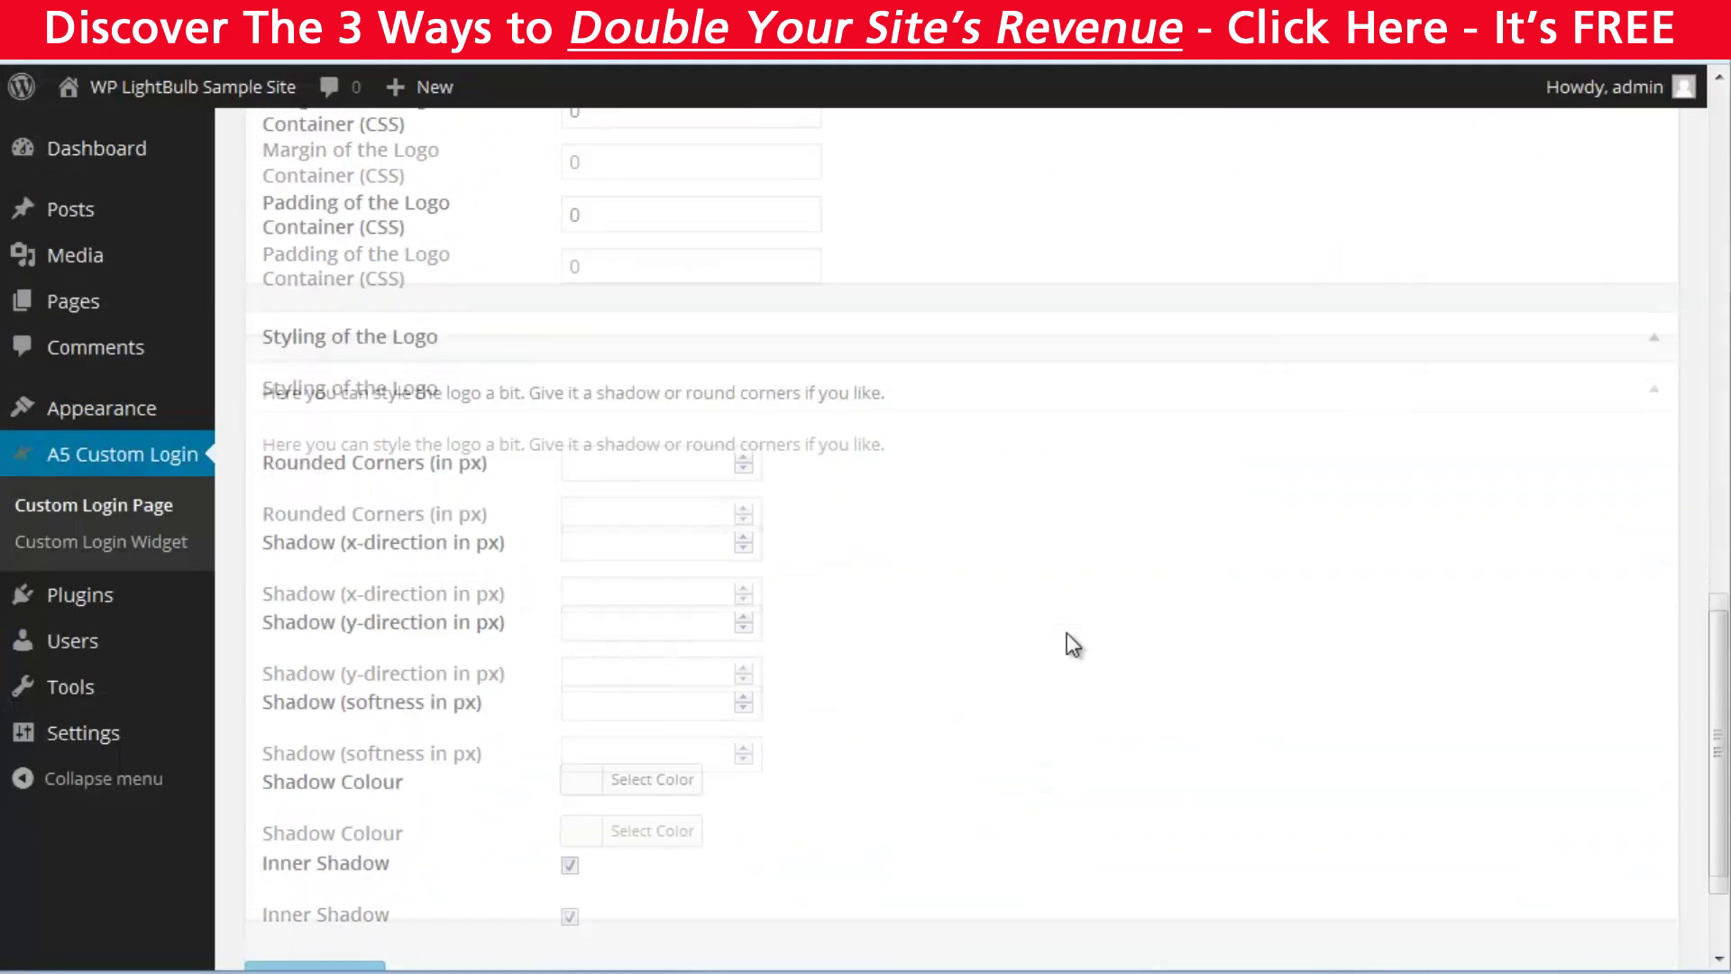
{"action": "left_click", "coordinate": [356, 847]}
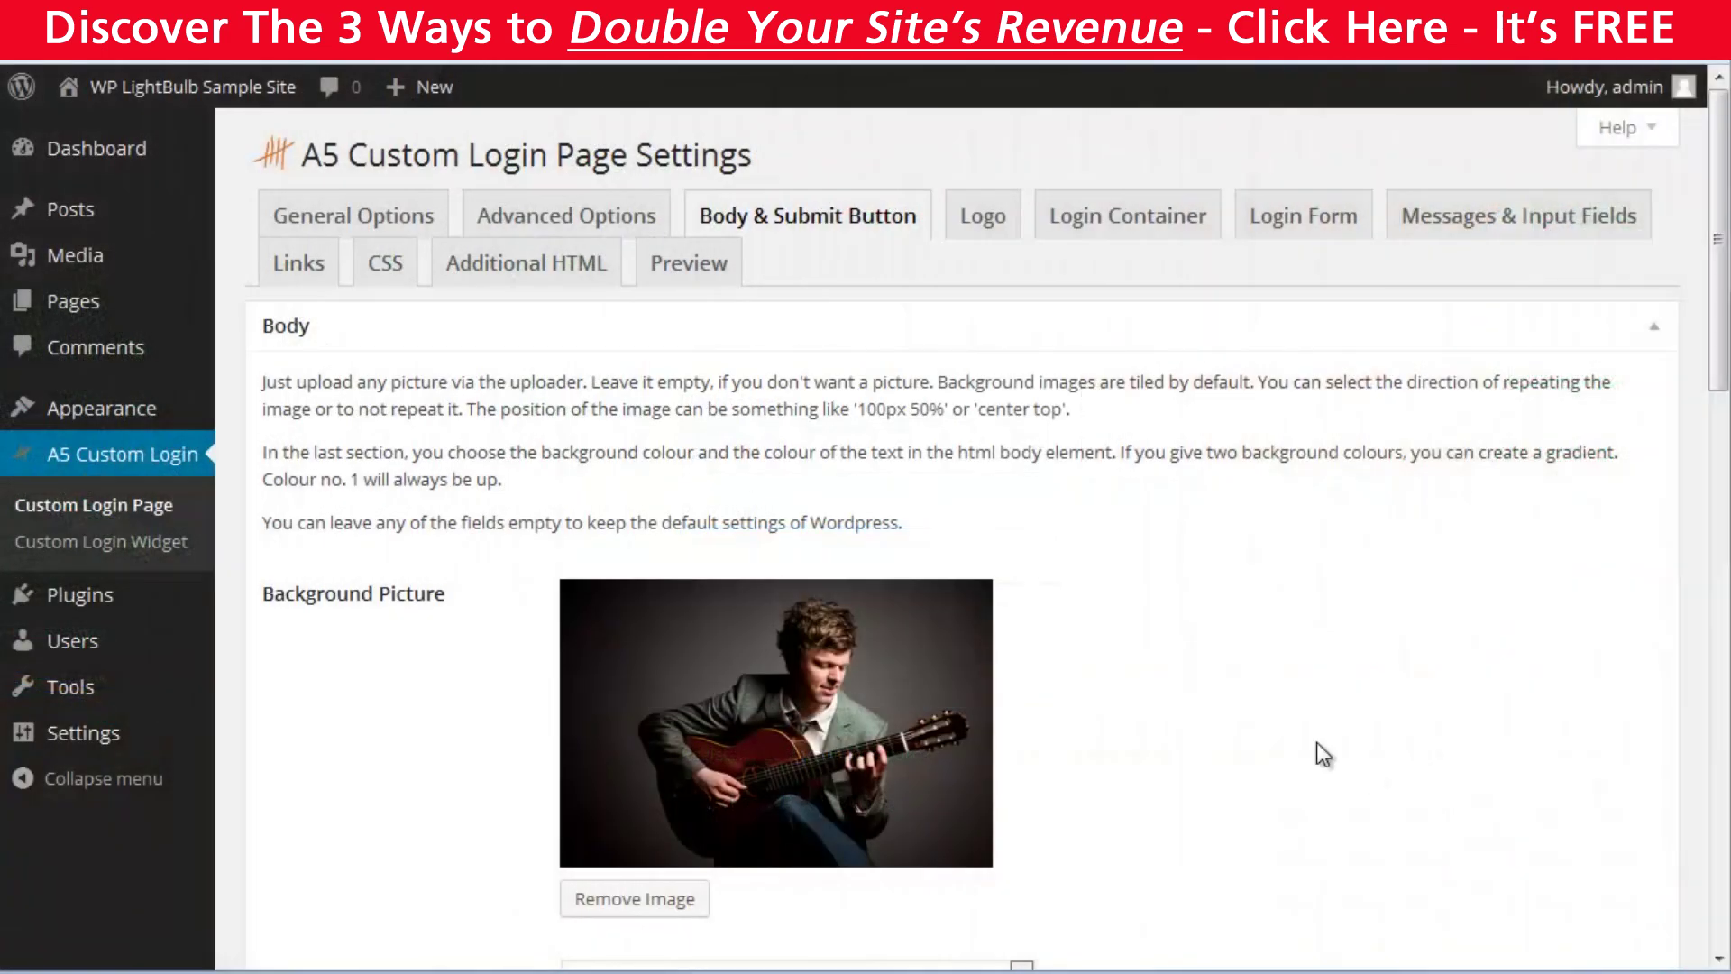
Step: Move the guitarist photo from the page background to the login container, then preview
{"action": "scroll", "coordinate": [1317, 744], "scroll_direction": "down", "scroll_amount": 2}
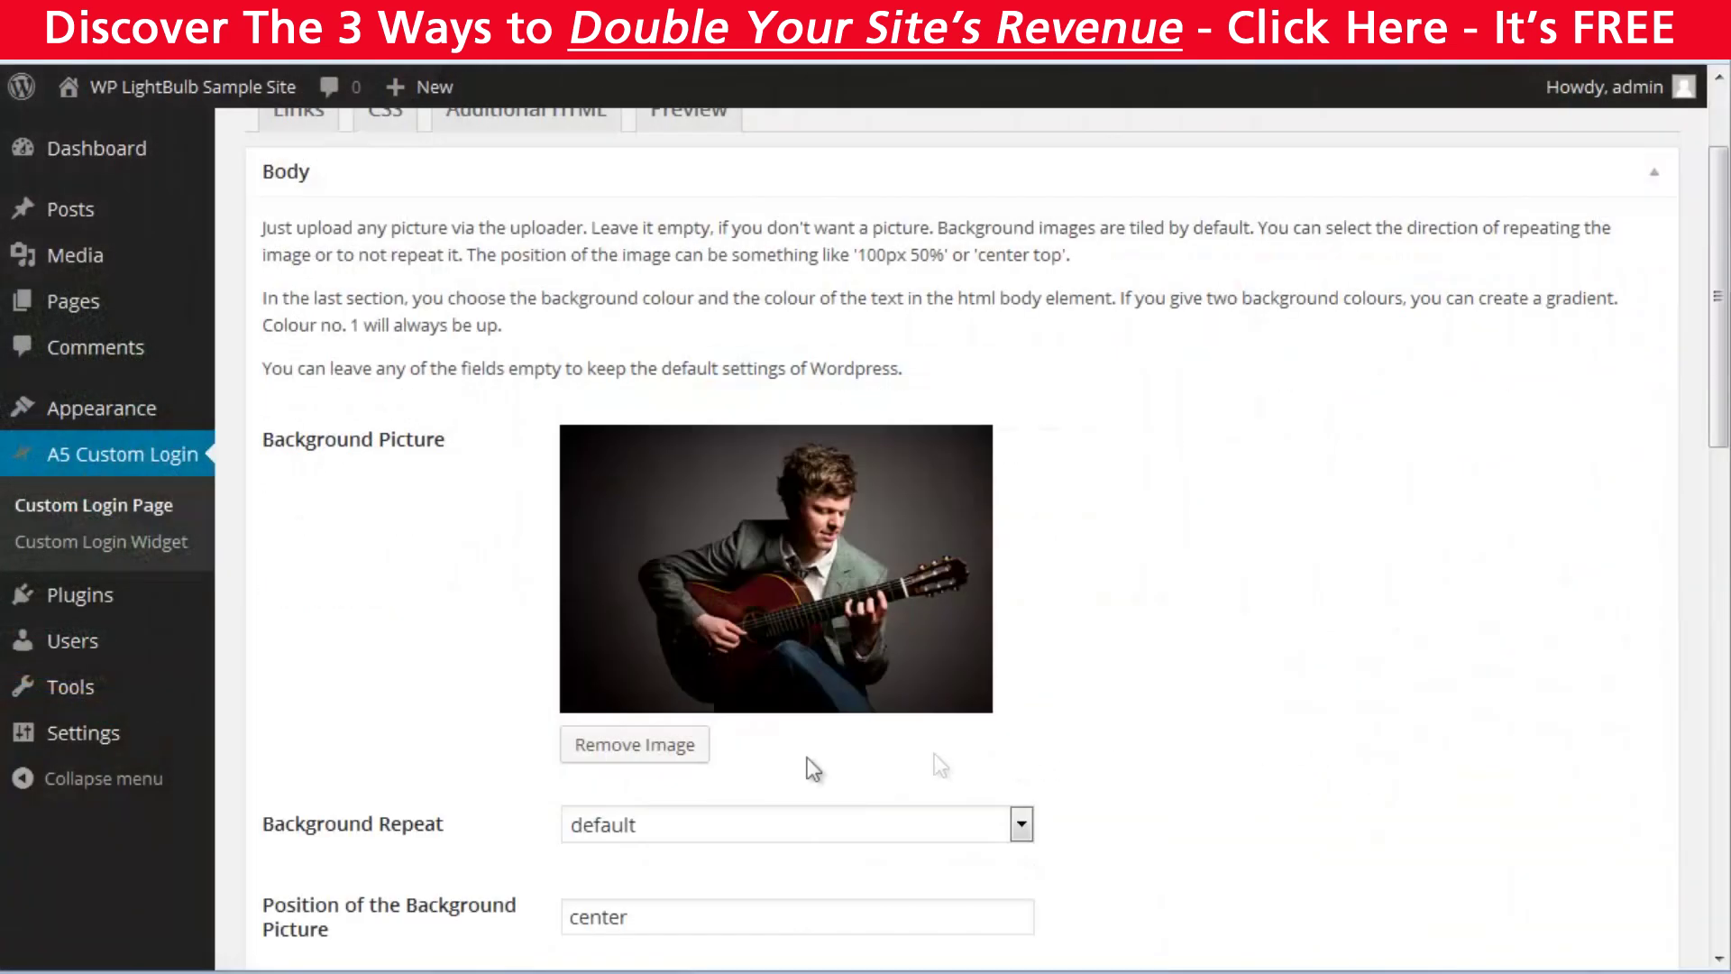
{"action": "left_click", "coordinate": [668, 745]}
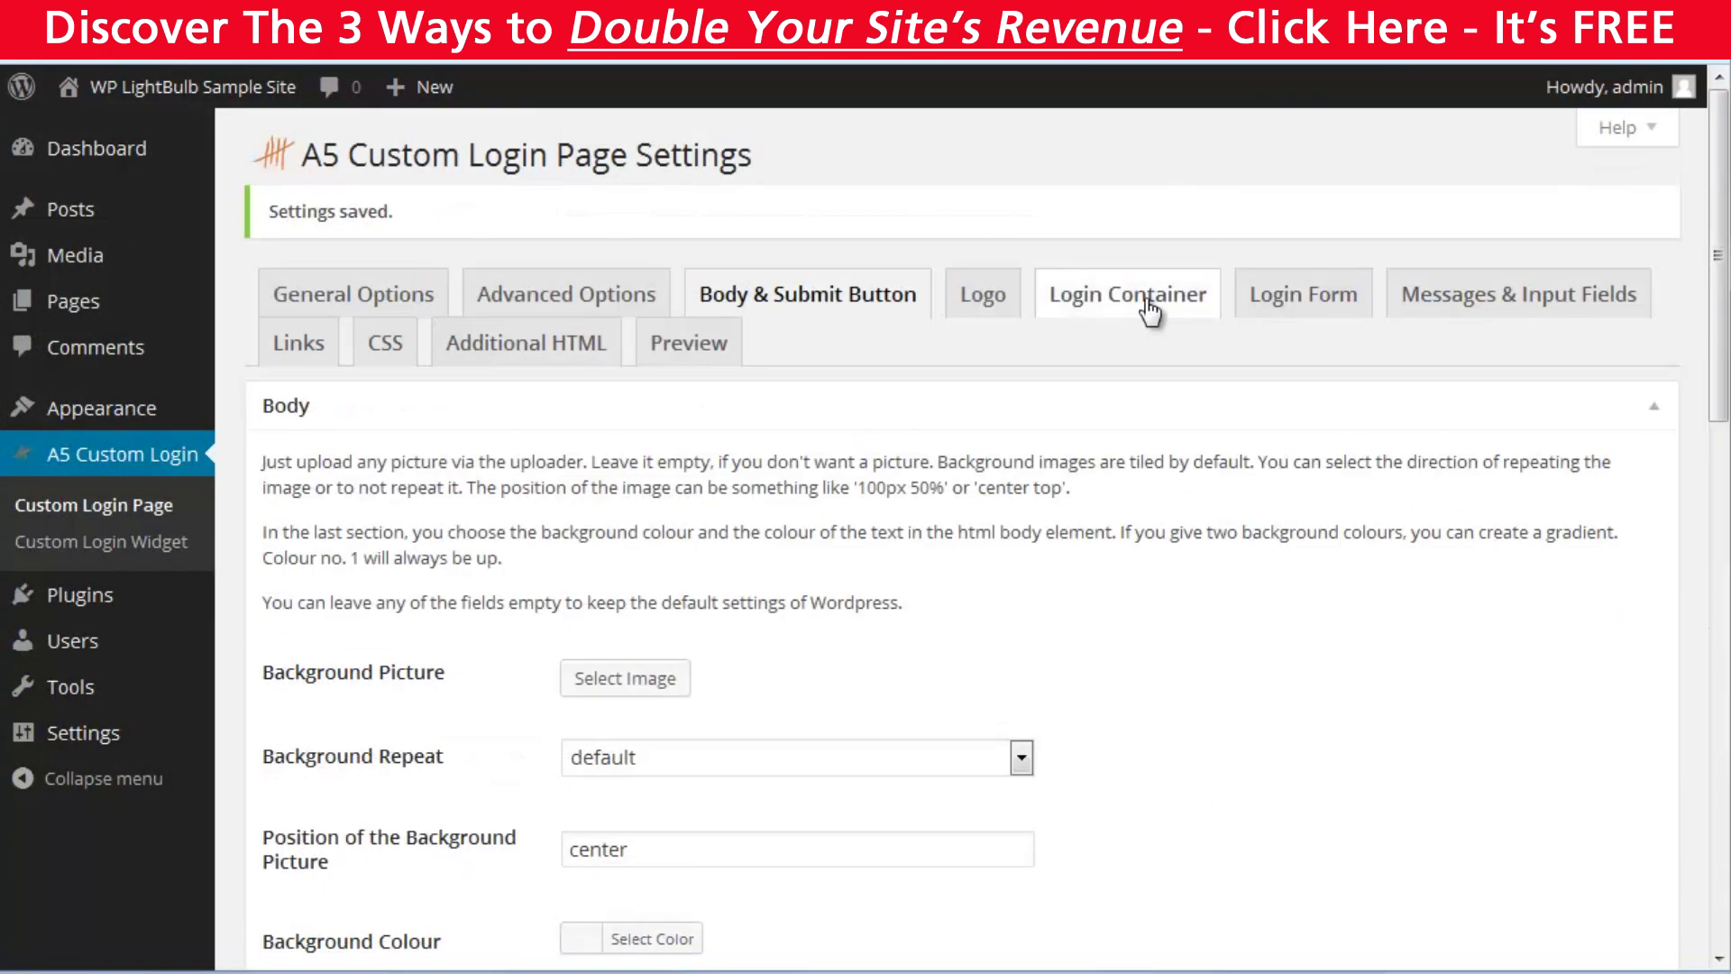
{"action": "left_click", "coordinate": [1150, 312]}
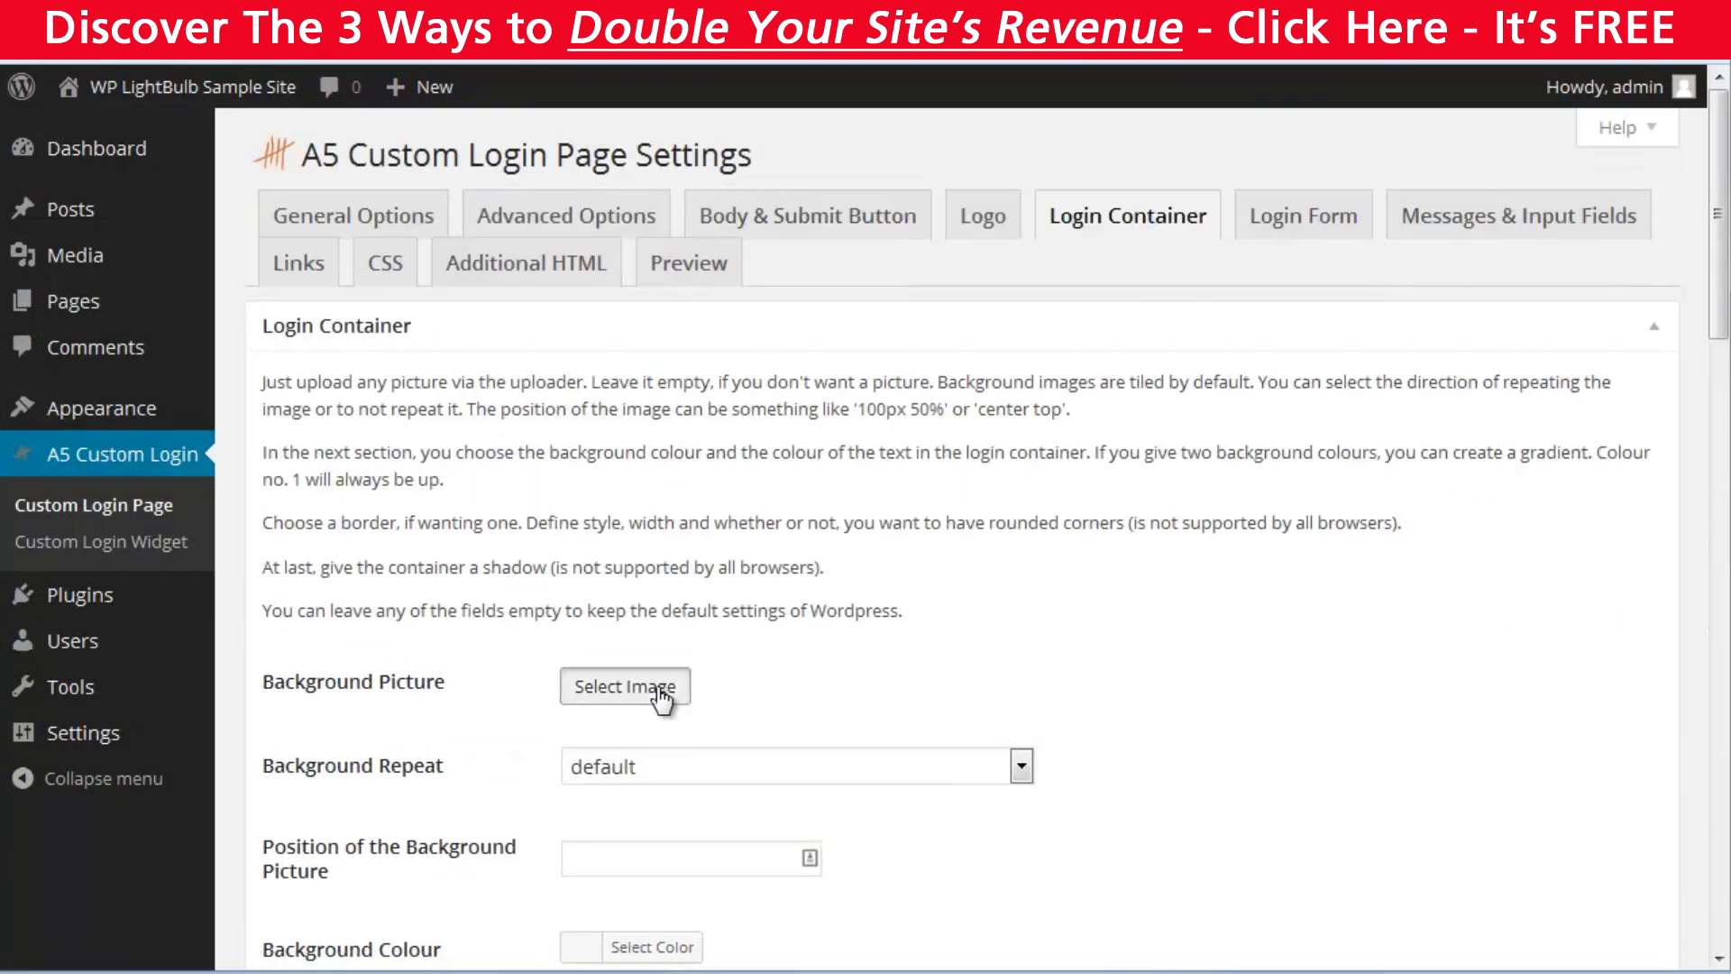
{"action": "left_click", "coordinate": [658, 690]}
{"action": "left_click", "coordinate": [1173, 397]}
{"action": "left_click", "coordinate": [1172, 397]}
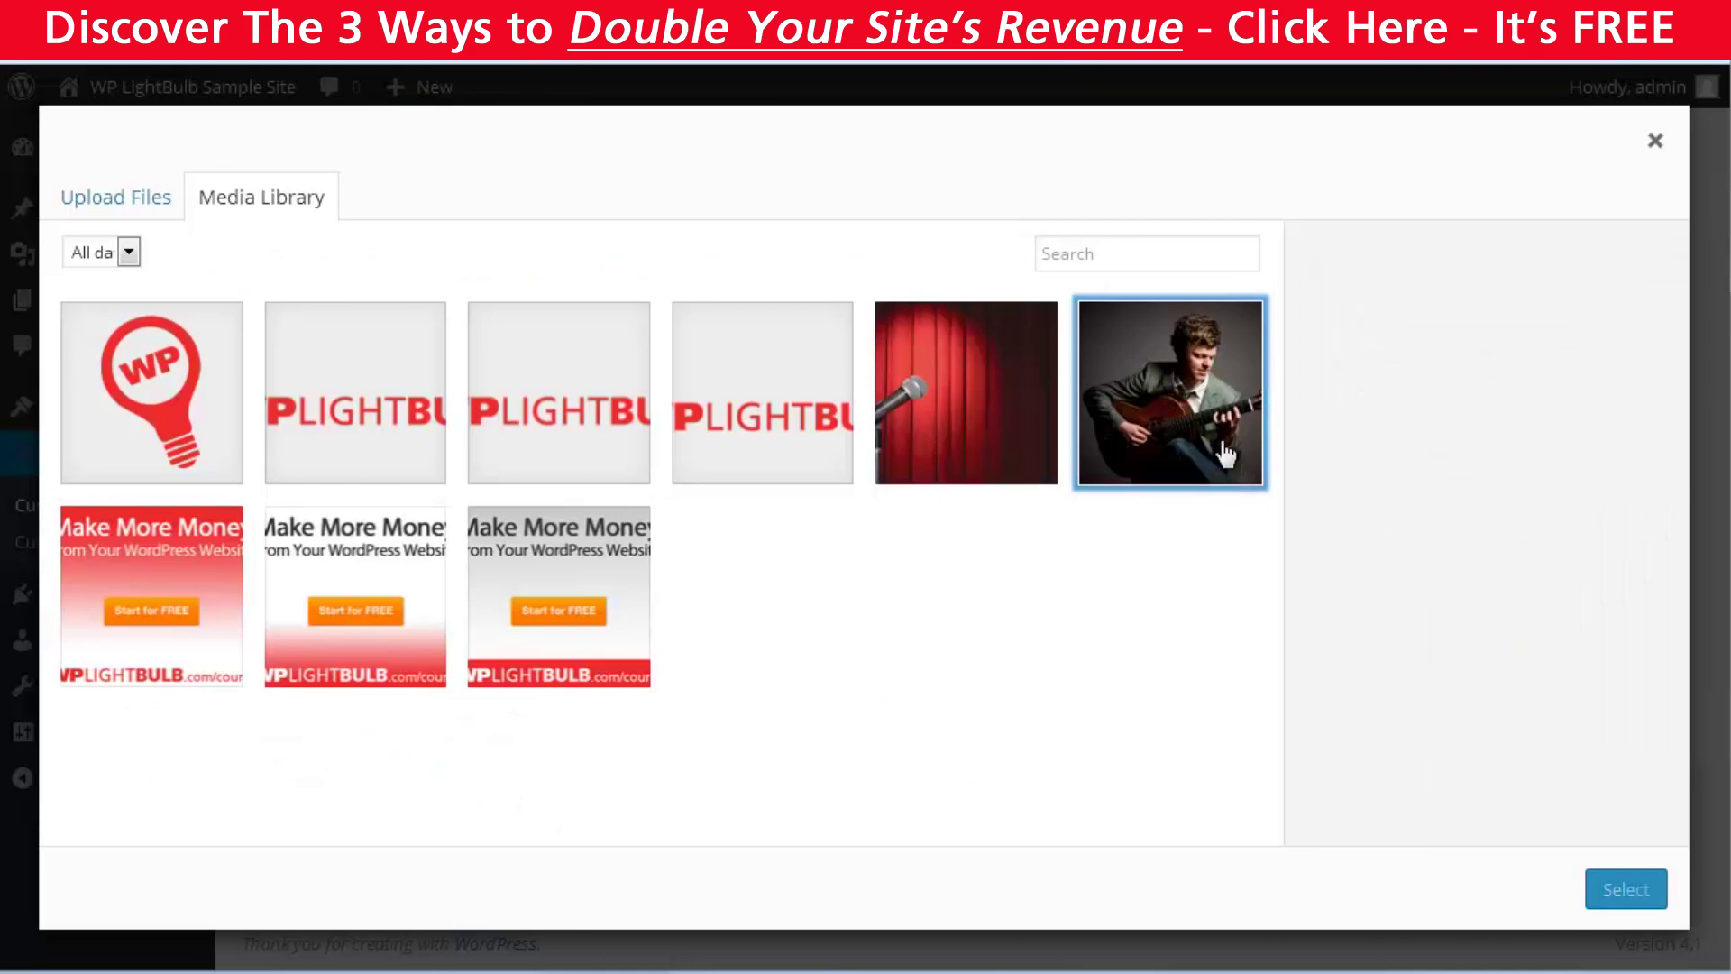
{"action": "left_click", "coordinate": [1196, 422]}
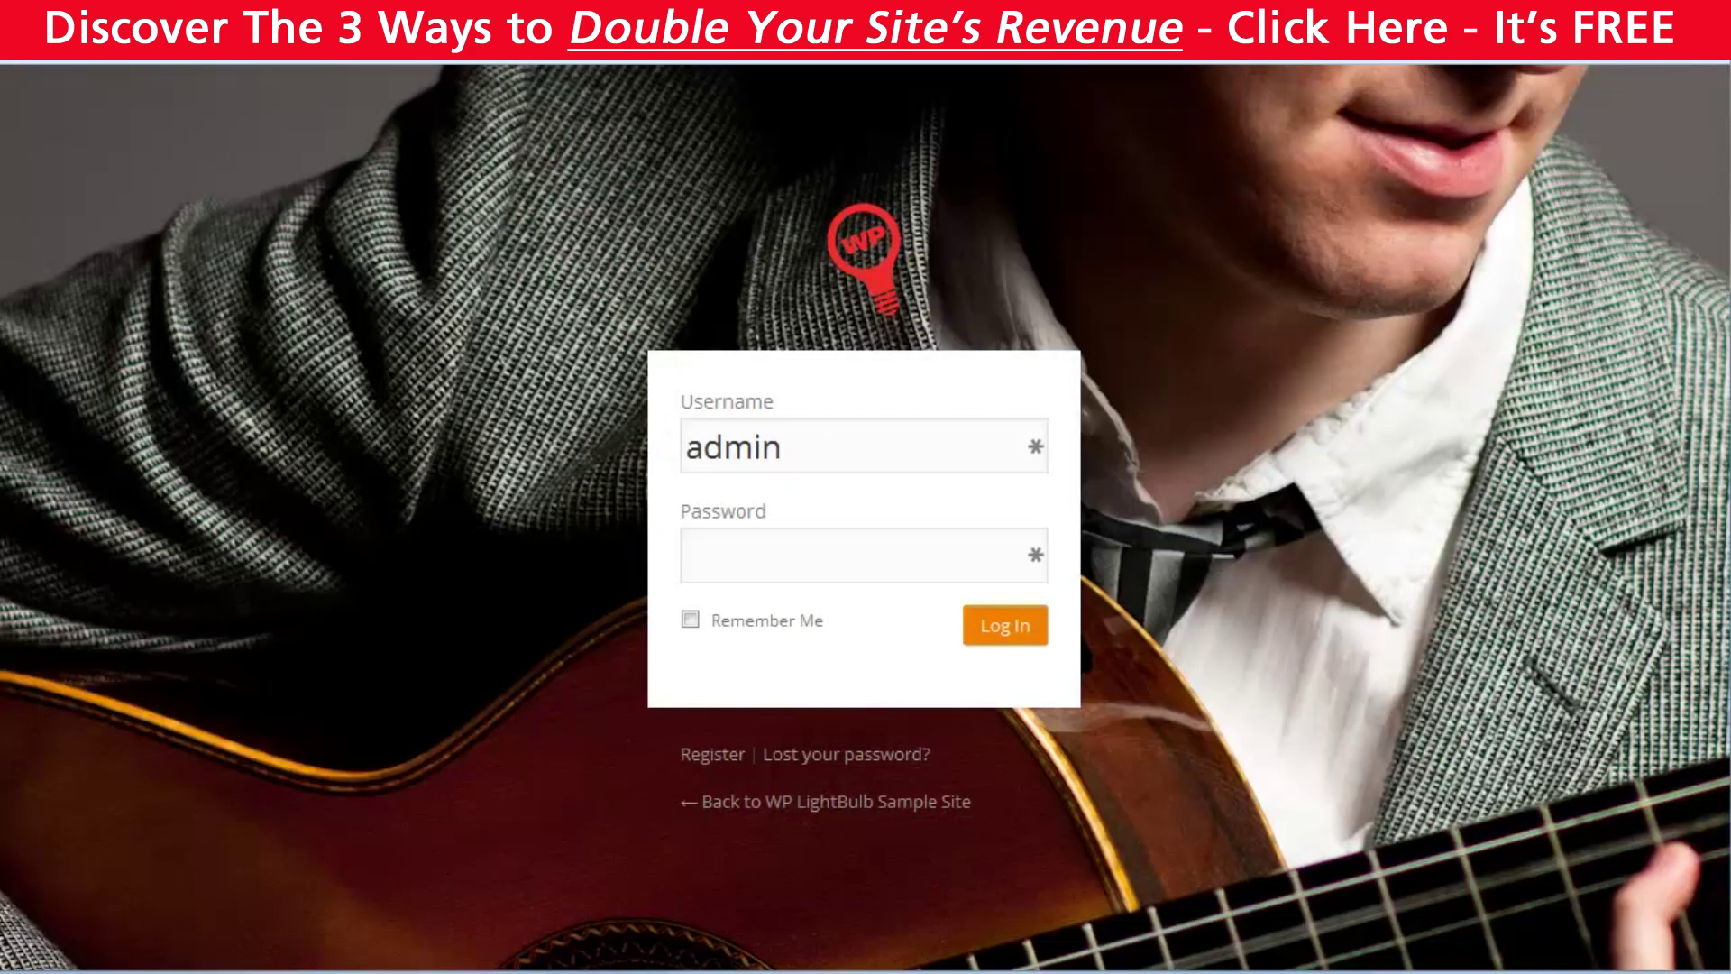
{"action": "key", "text": "F5"}
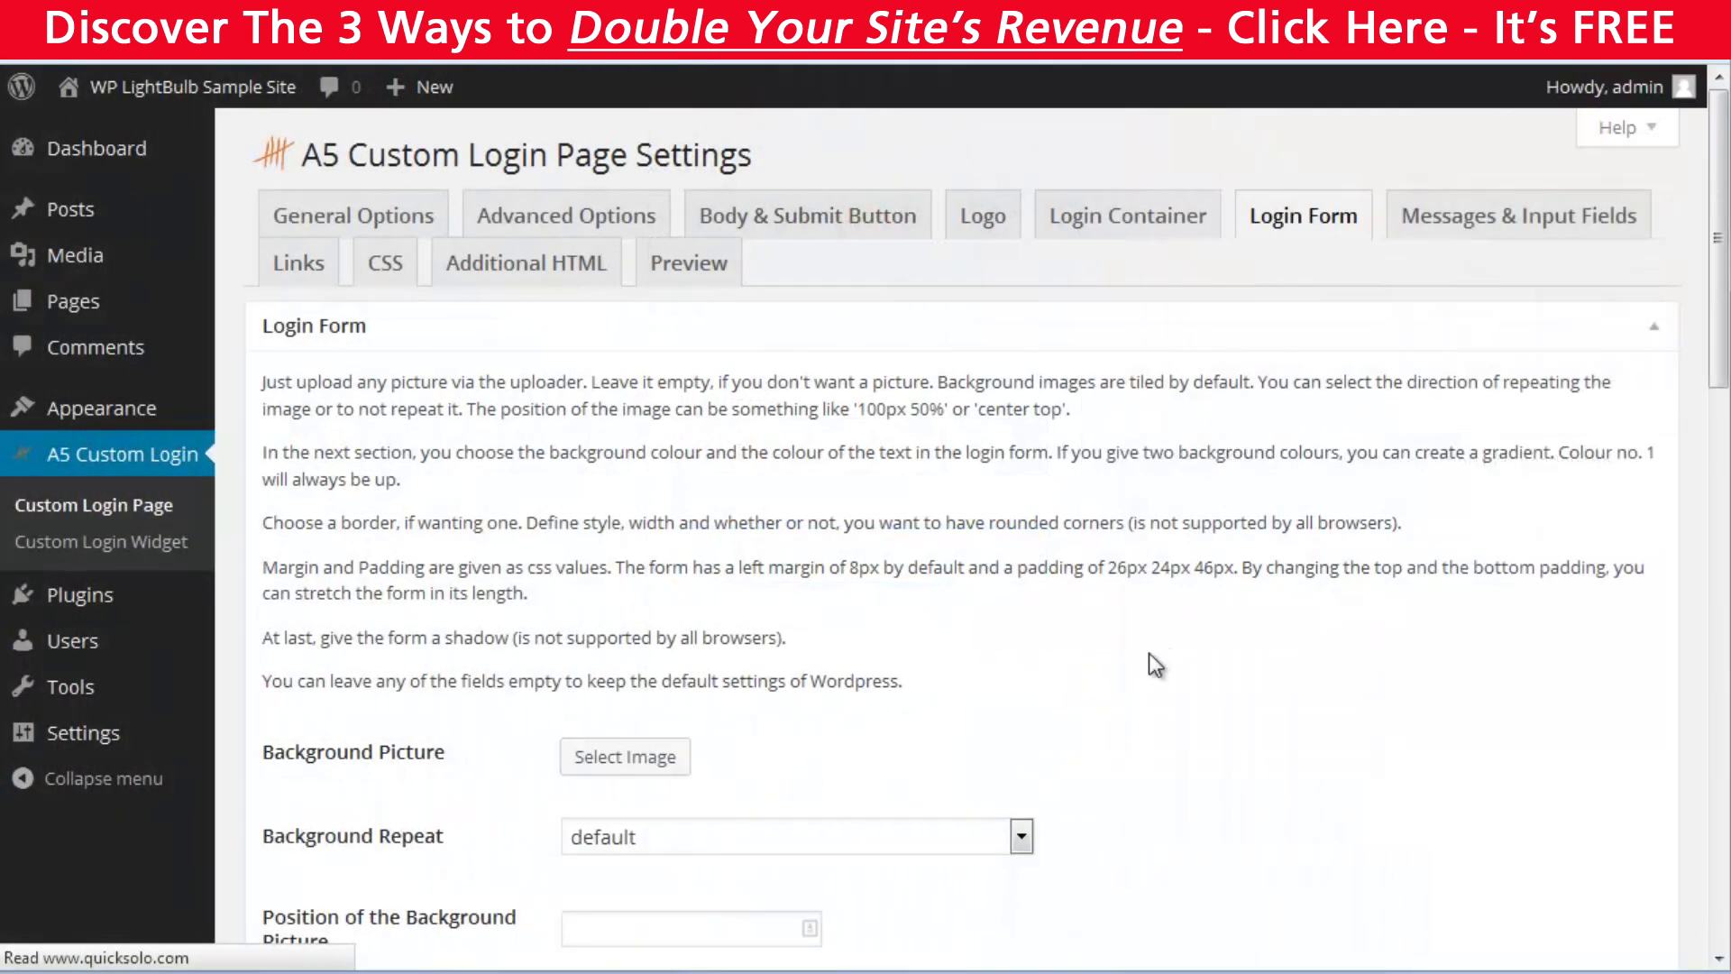
Step: Choose a login form background image and set its transparency to 75 percent
{"action": "scroll", "coordinate": [1155, 594], "scroll_direction": "down", "scroll_amount": 3}
{"action": "left_click", "coordinate": [622, 451]}
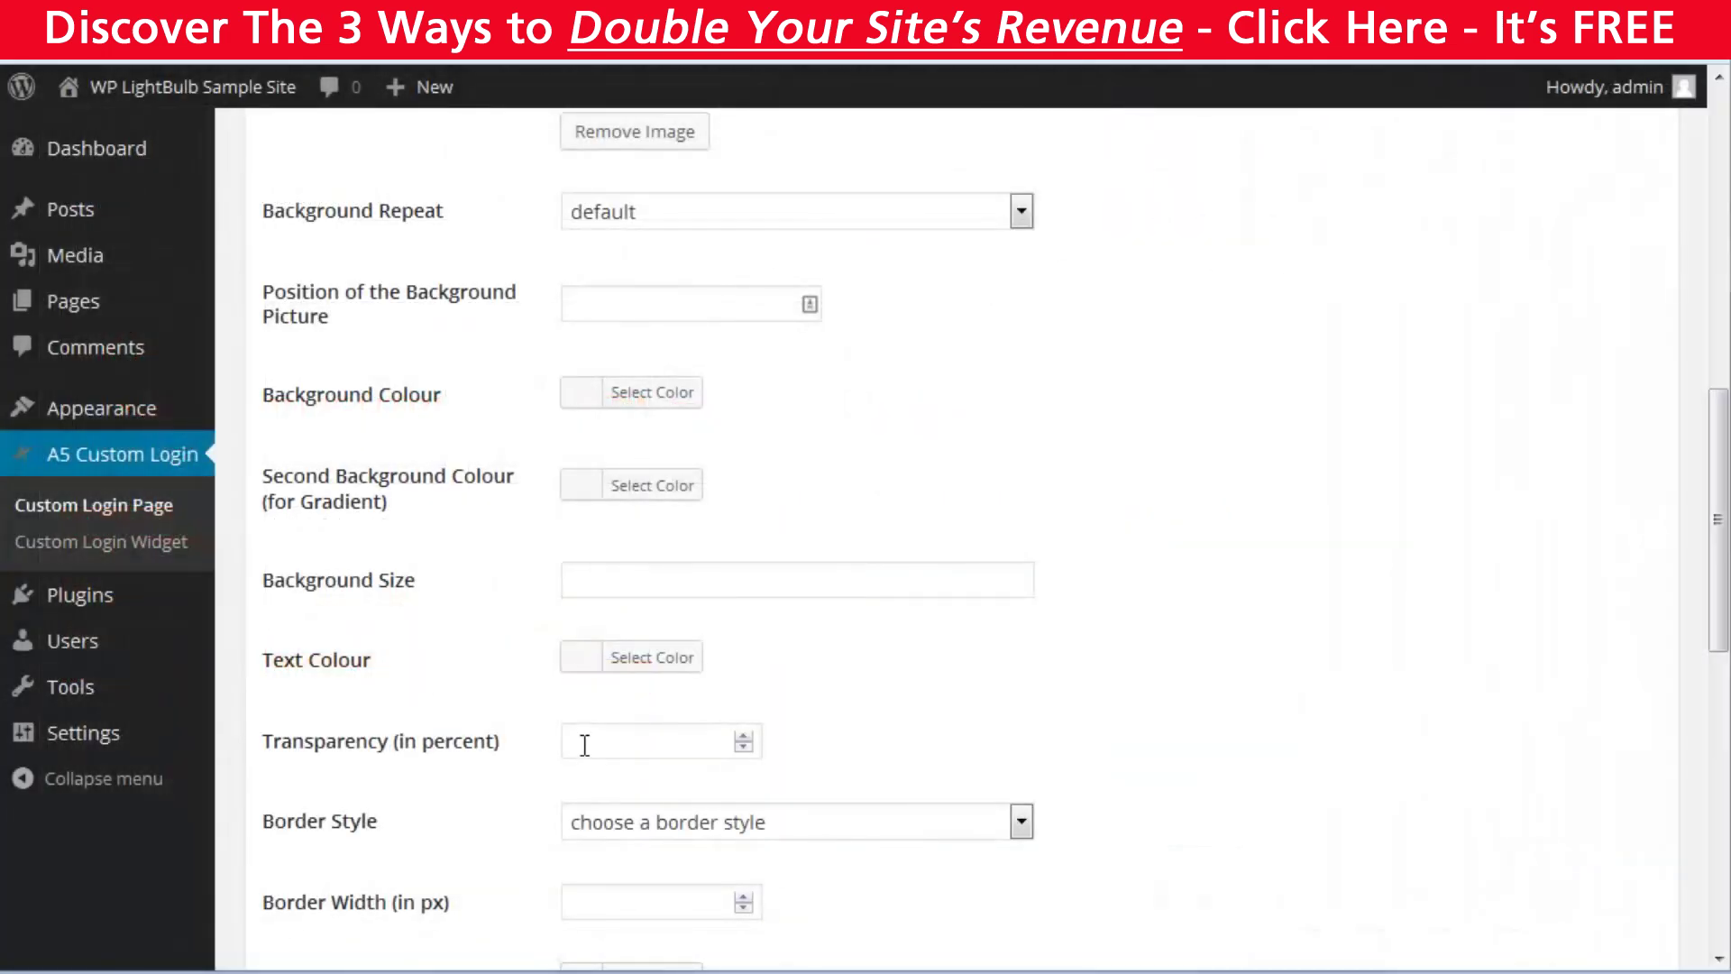
{"action": "left_click", "coordinate": [584, 742]}
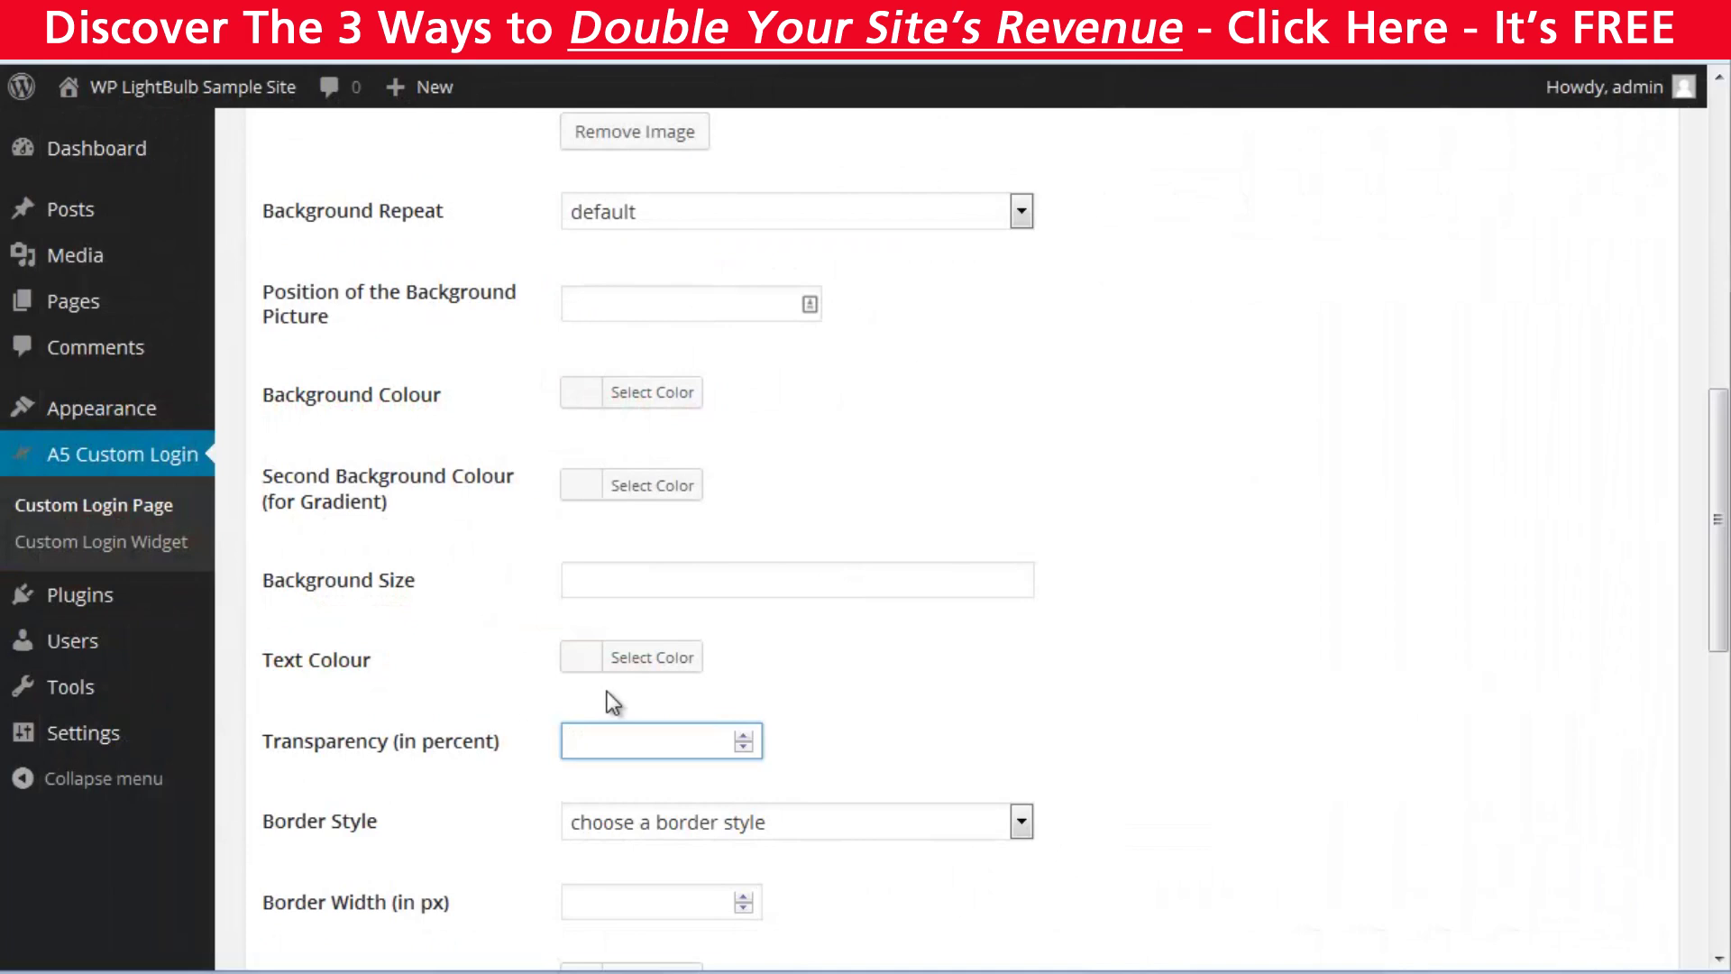
{"action": "type", "text": "50"}
{"action": "key", "text": "BackSpace"}
{"action": "key", "text": "BackSpace"}
{"action": "type", "text": "75"}
{"action": "scroll", "coordinate": [931, 746], "scroll_direction": "down", "scroll_amount": 4}
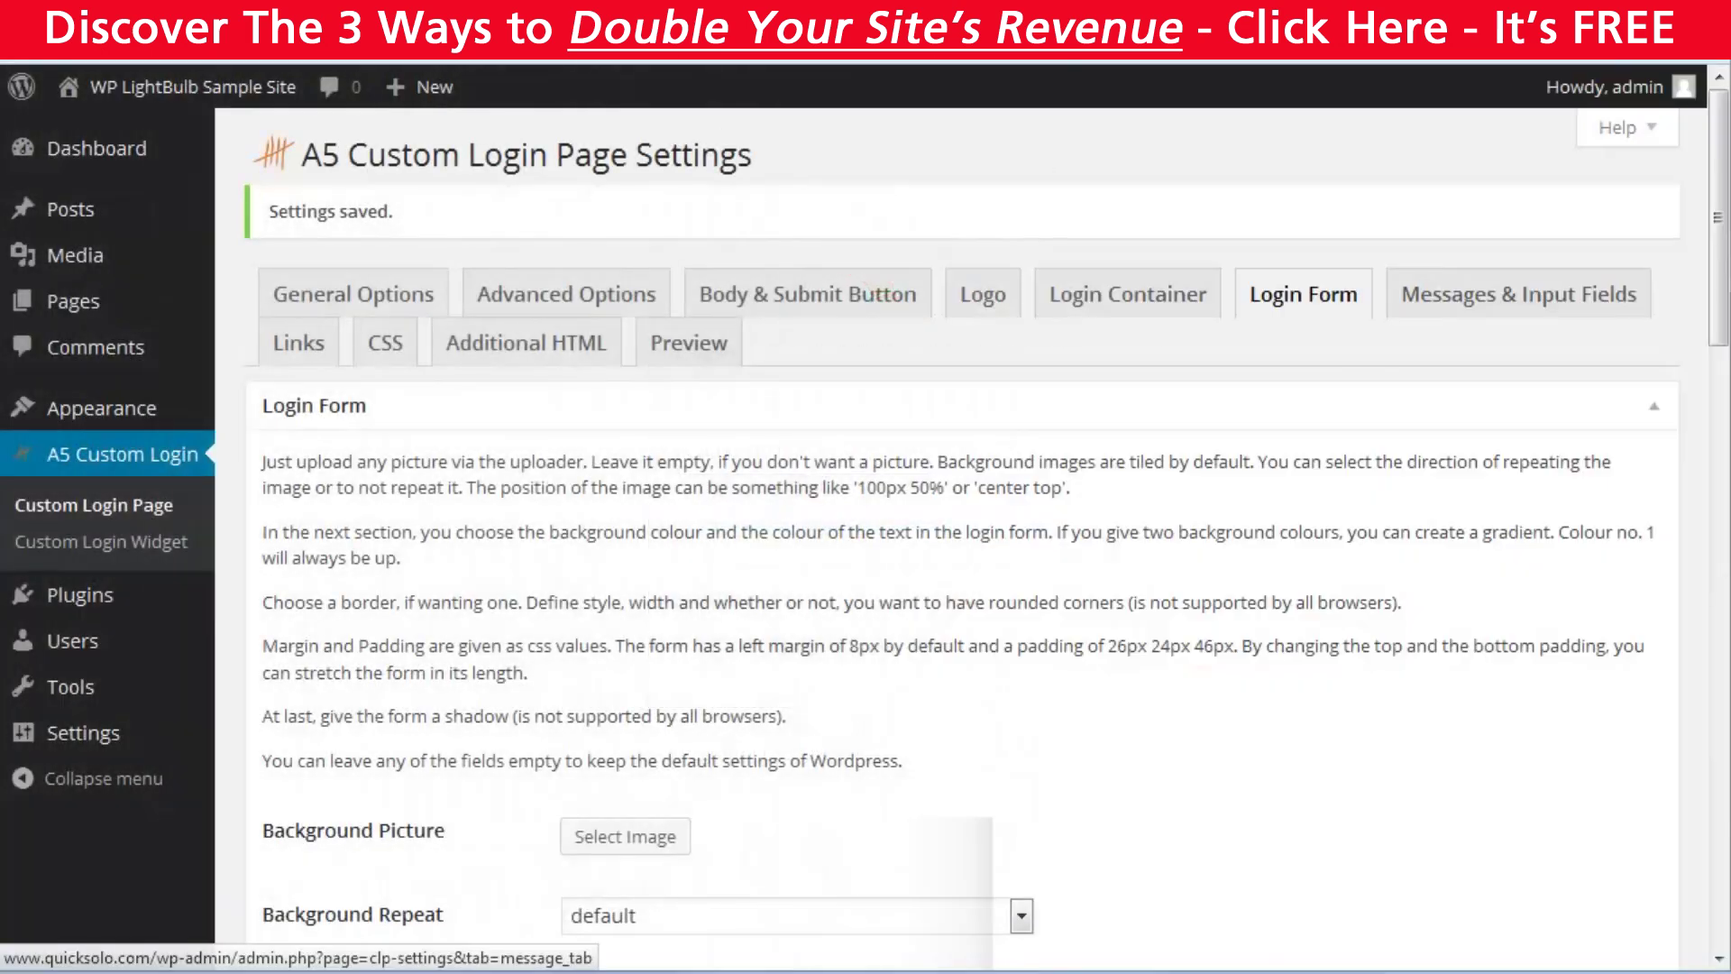
{"action": "left_click", "coordinate": [1448, 216]}
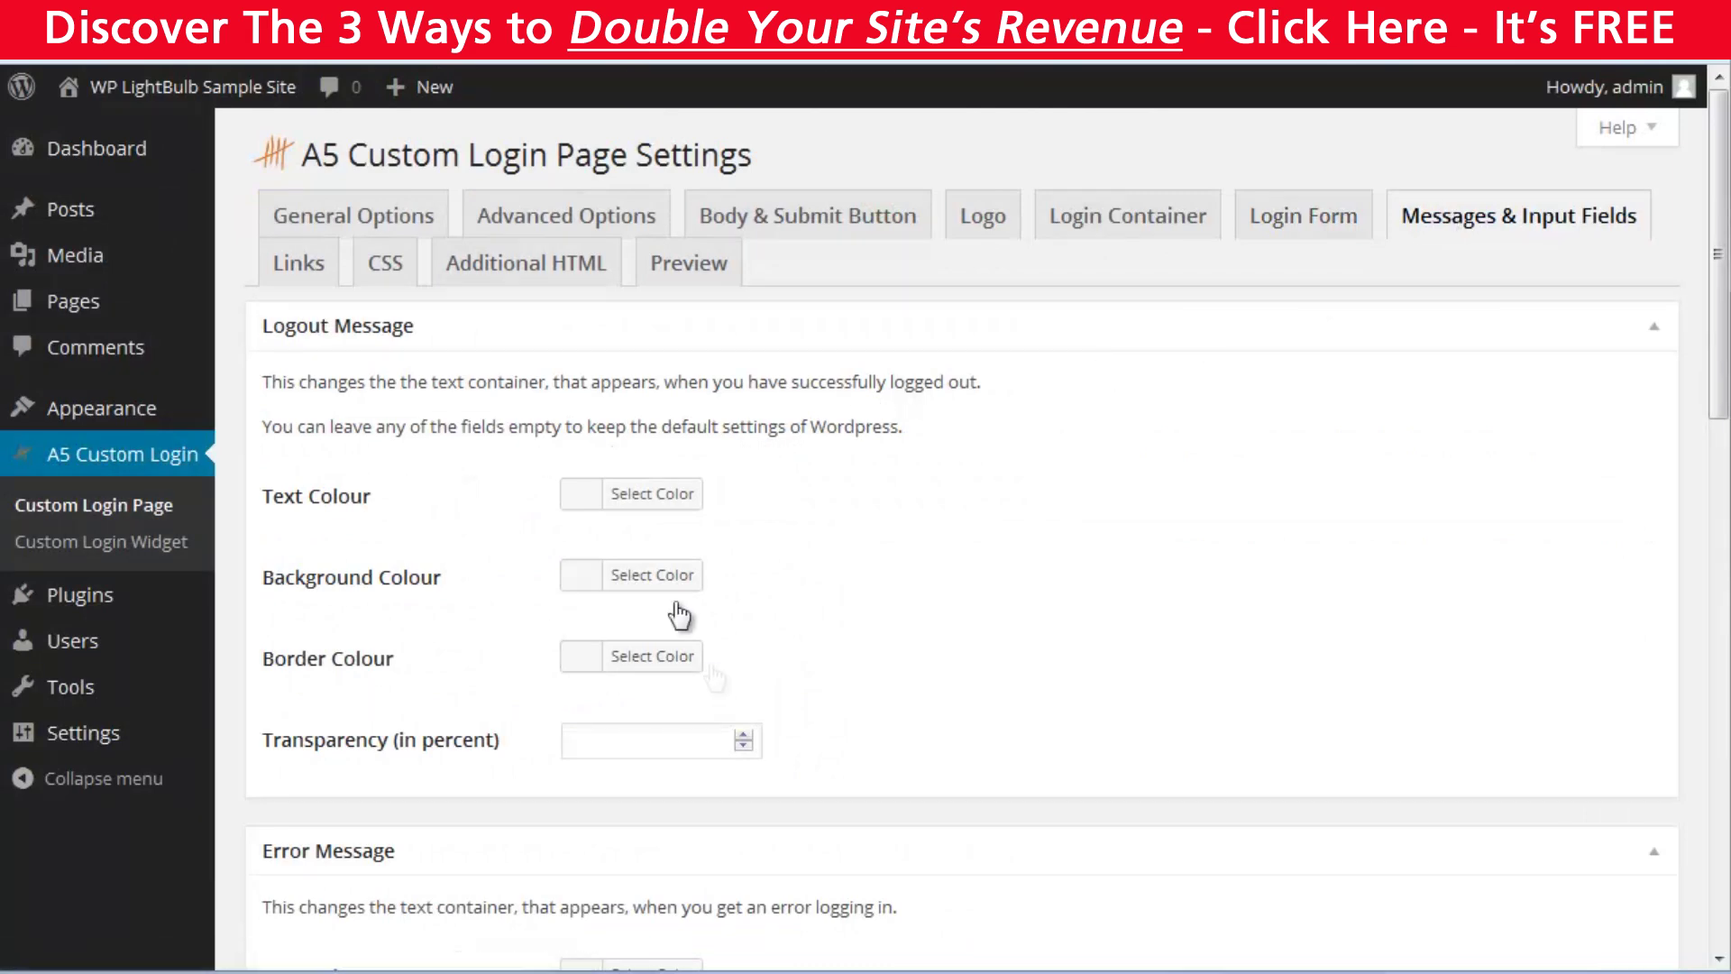
Step: Review the Messages & Input Fields, CSS and Additional HTML sections of the login page settings
{"action": "scroll", "coordinate": [1015, 569], "scroll_direction": "down", "scroll_amount": 10}
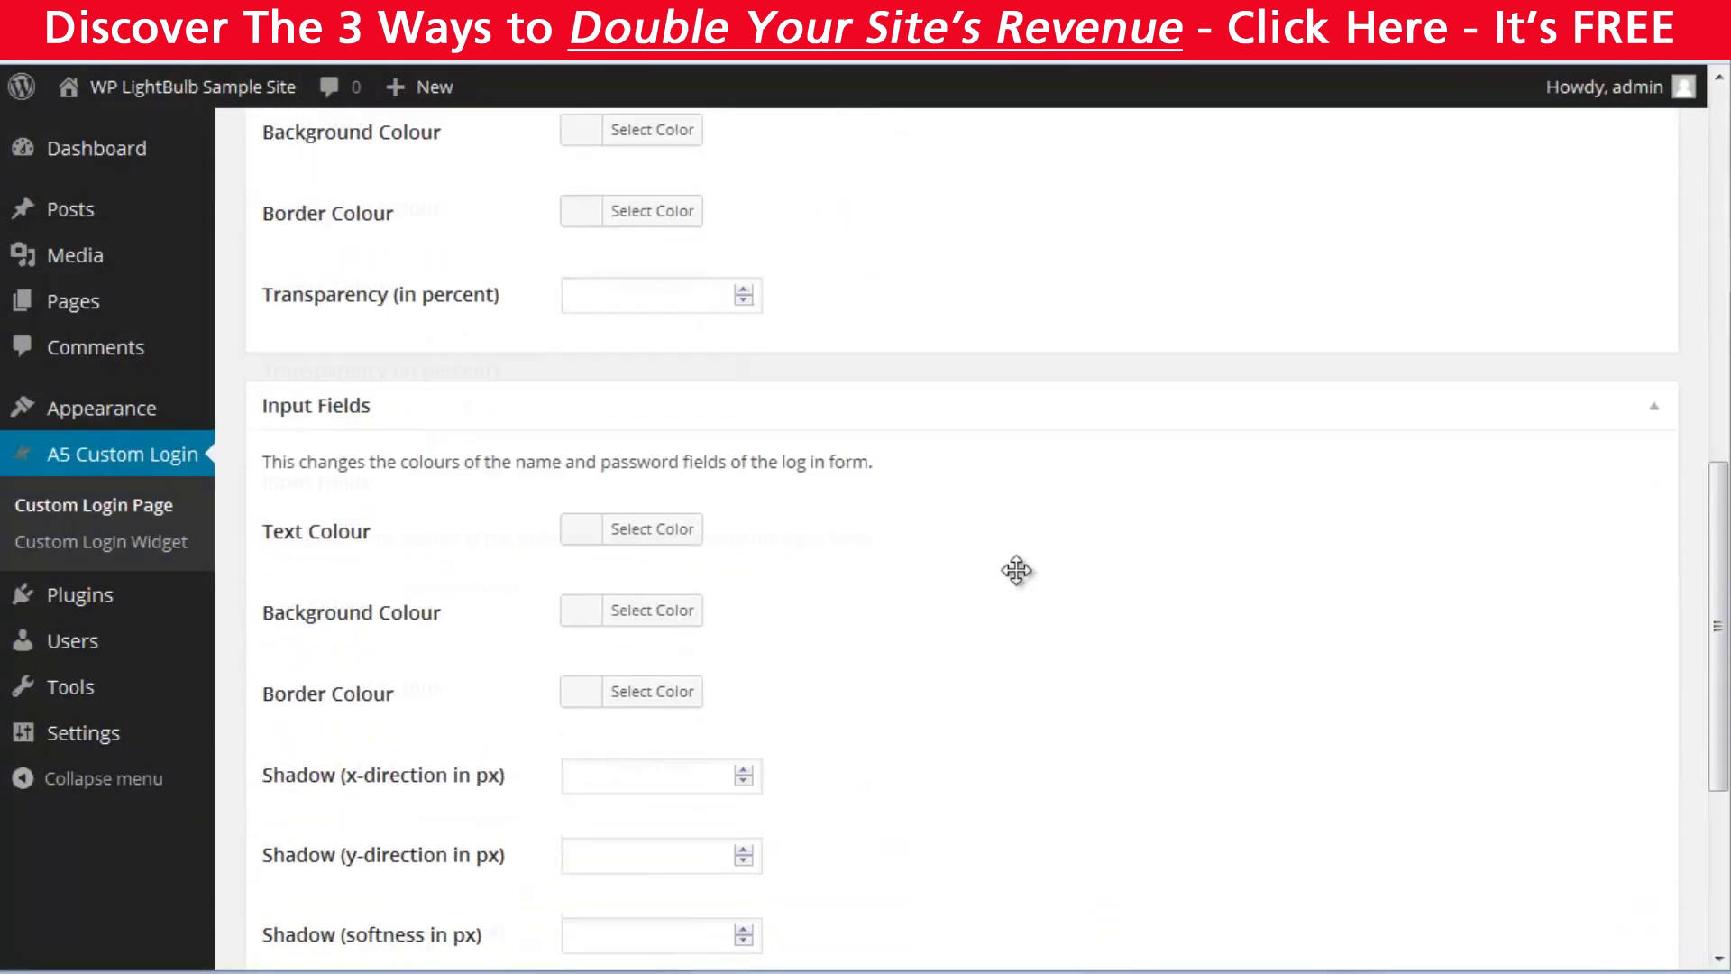
{"action": "scroll", "coordinate": [1016, 570], "scroll_direction": "down", "scroll_amount": 4}
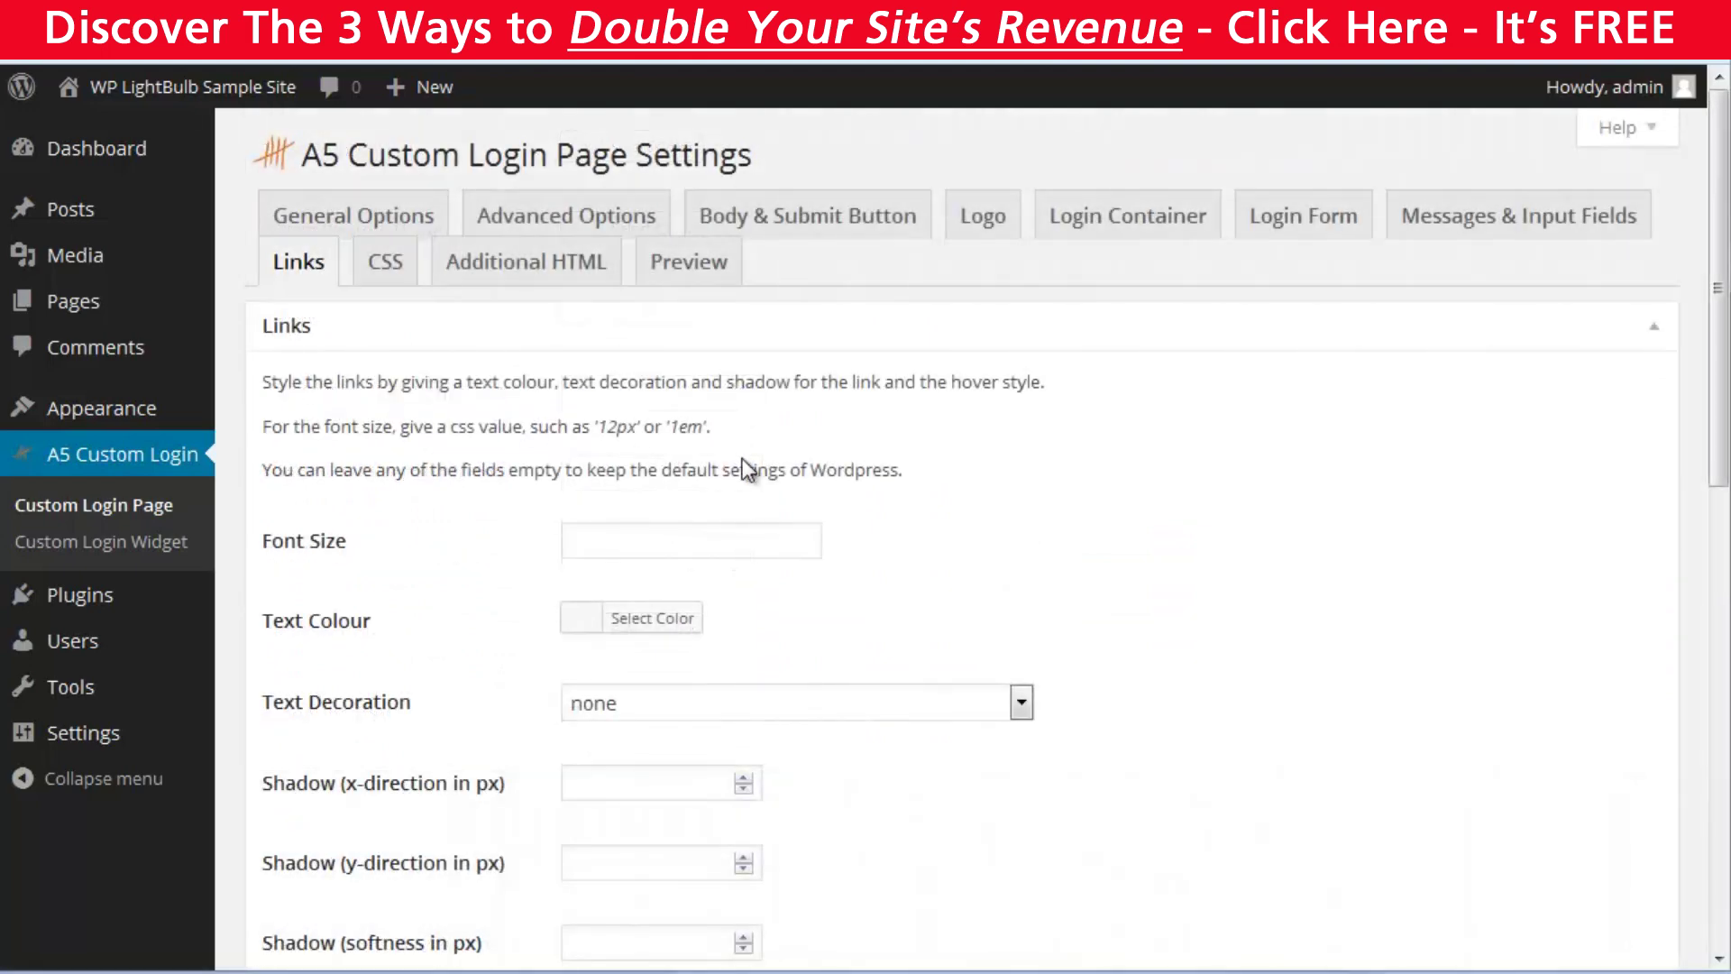
{"action": "scroll", "coordinate": [982, 518], "scroll_direction": "down", "scroll_amount": 6}
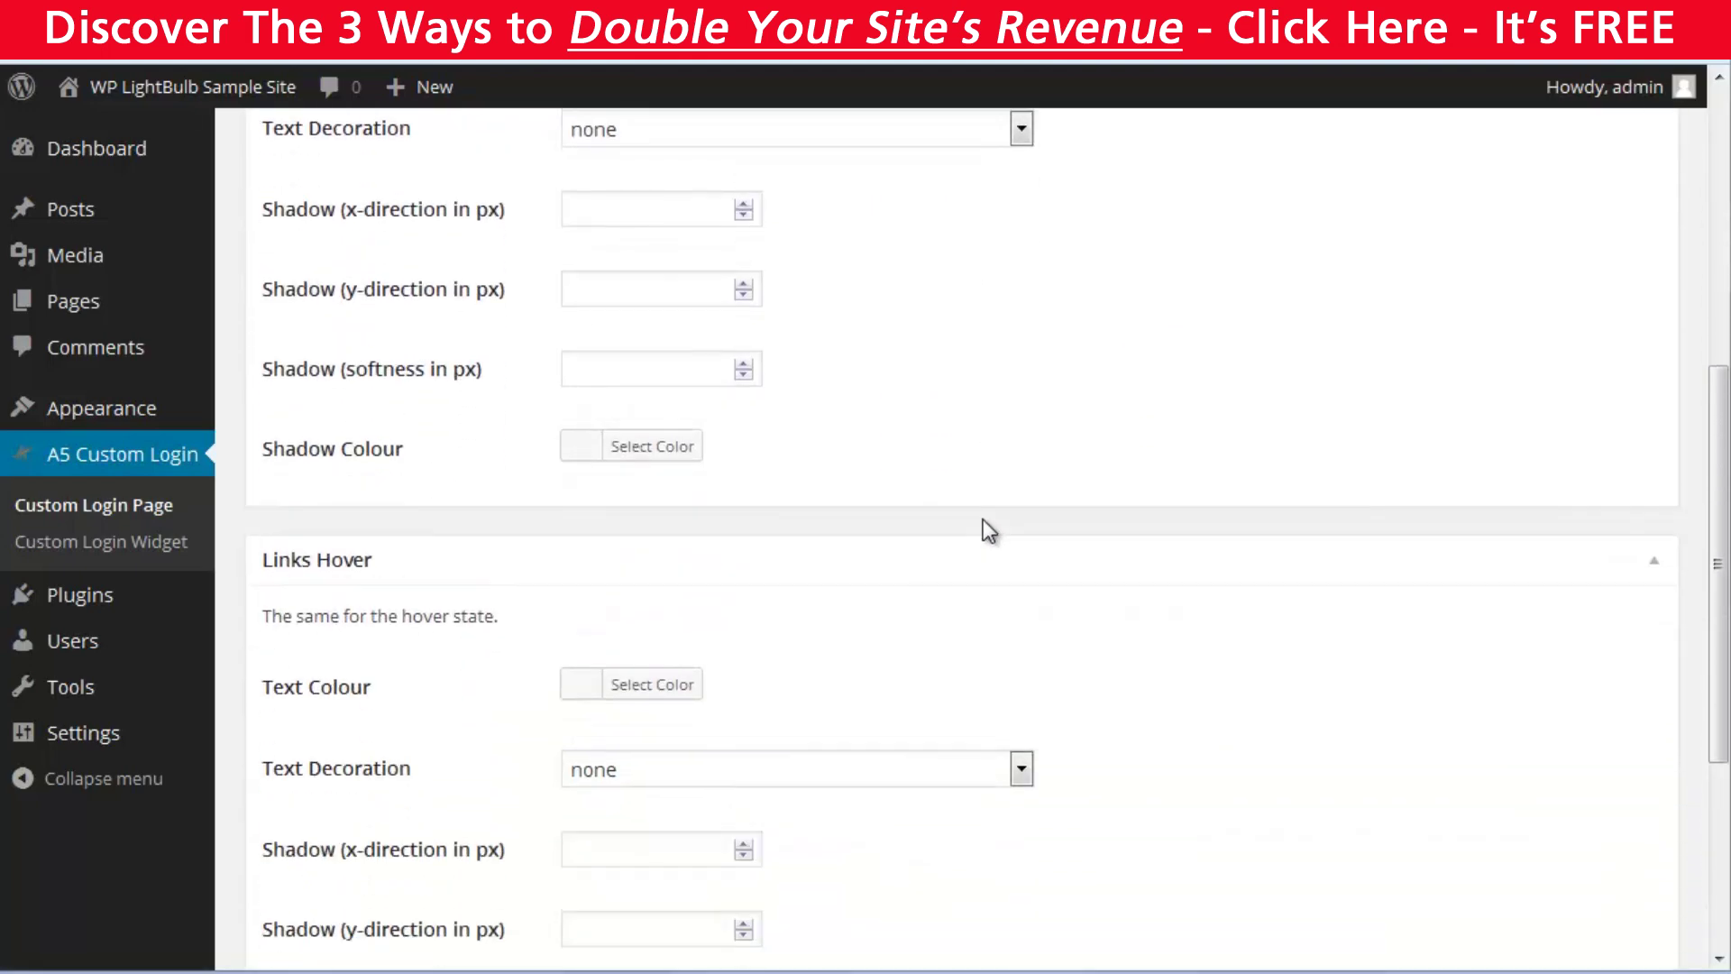
{"action": "scroll", "coordinate": [983, 519], "scroll_direction": "down", "scroll_amount": 4}
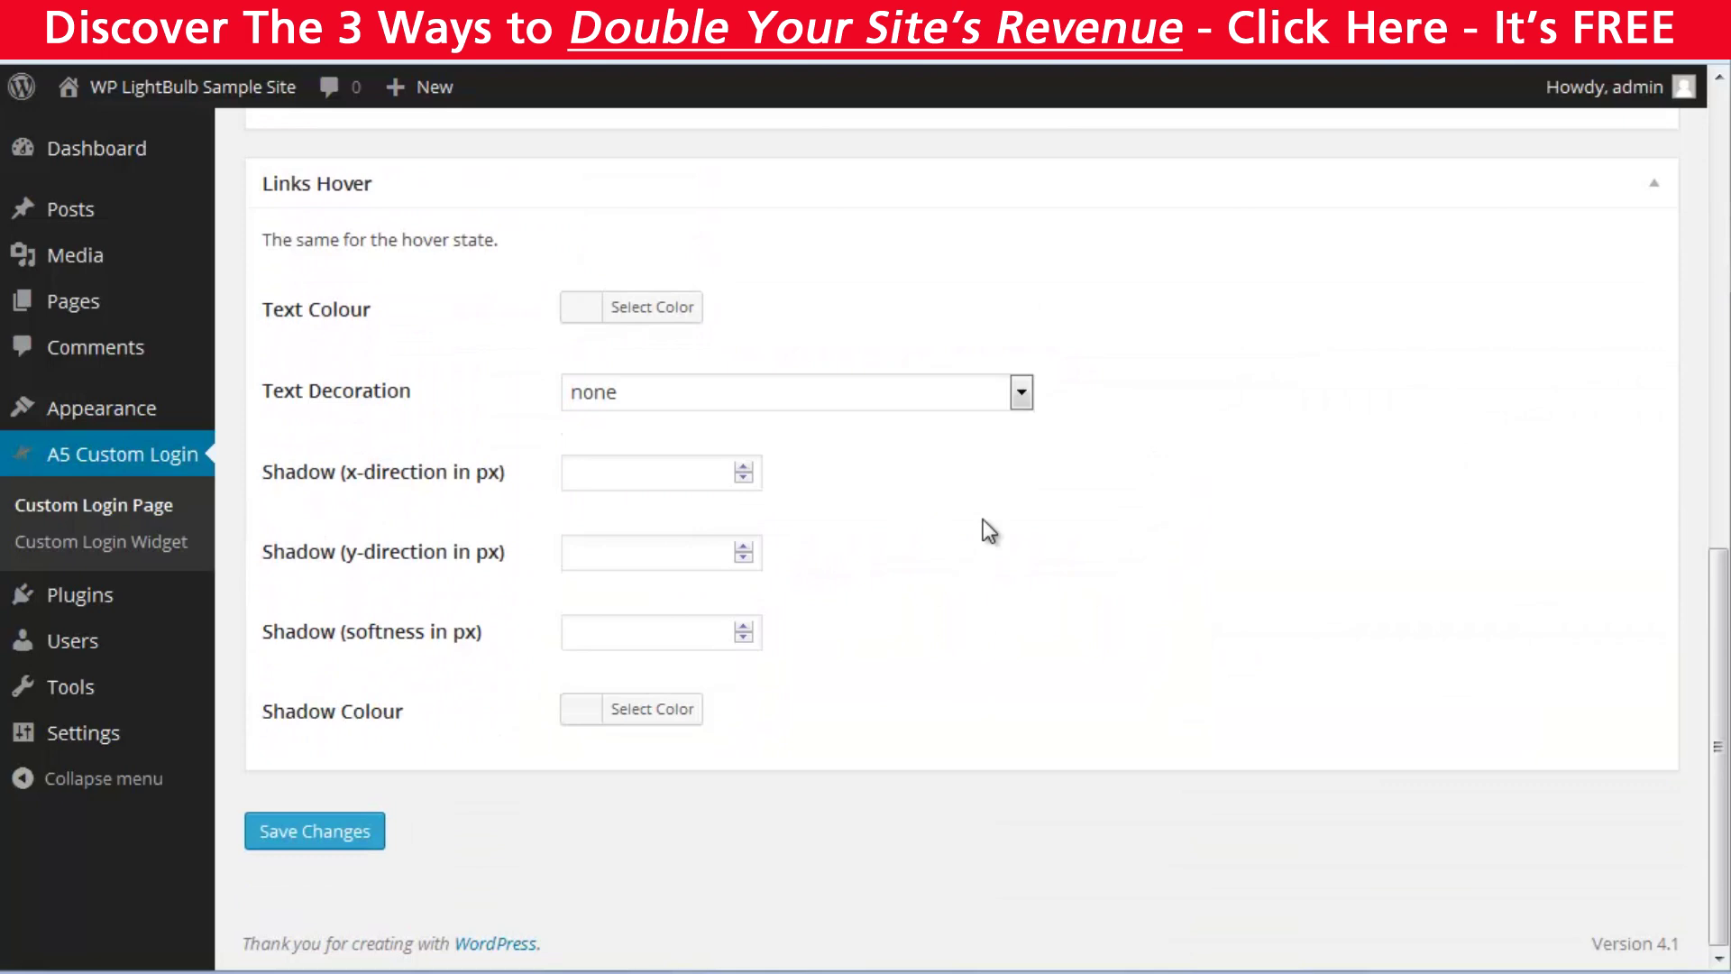
{"action": "scroll", "coordinate": [947, 532], "scroll_direction": "up", "scroll_amount": 15}
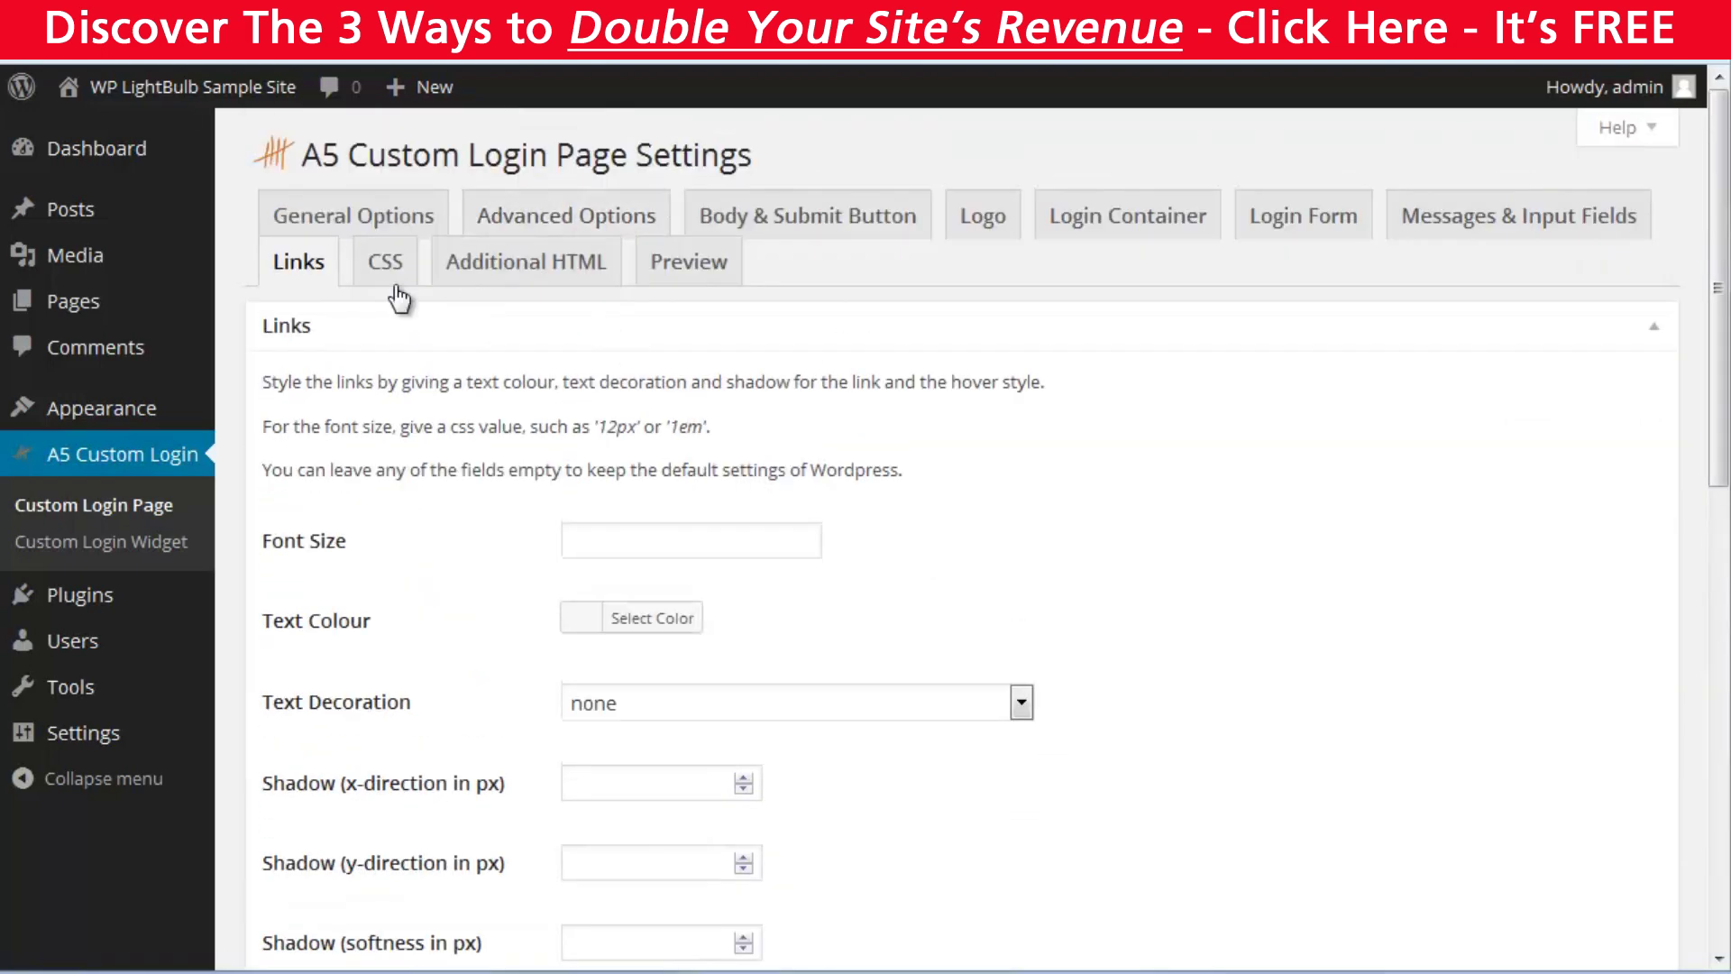
{"action": "left_click", "coordinate": [395, 281]}
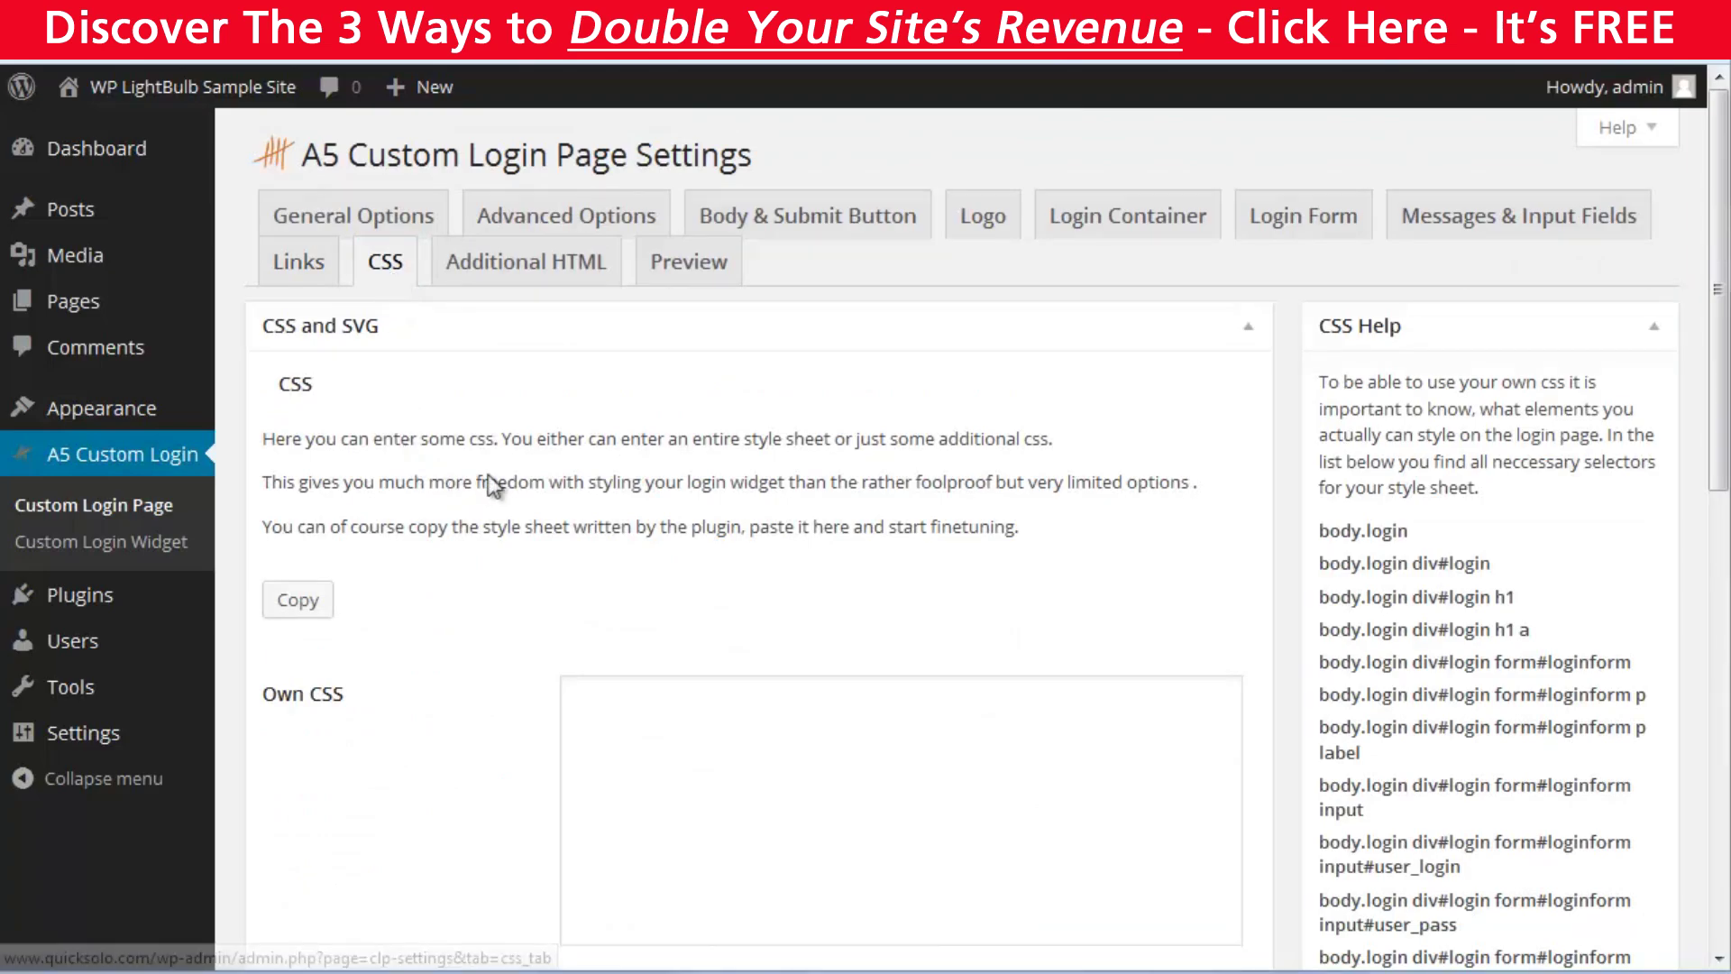
{"action": "scroll", "coordinate": [900, 541], "scroll_direction": "down", "scroll_amount": 8}
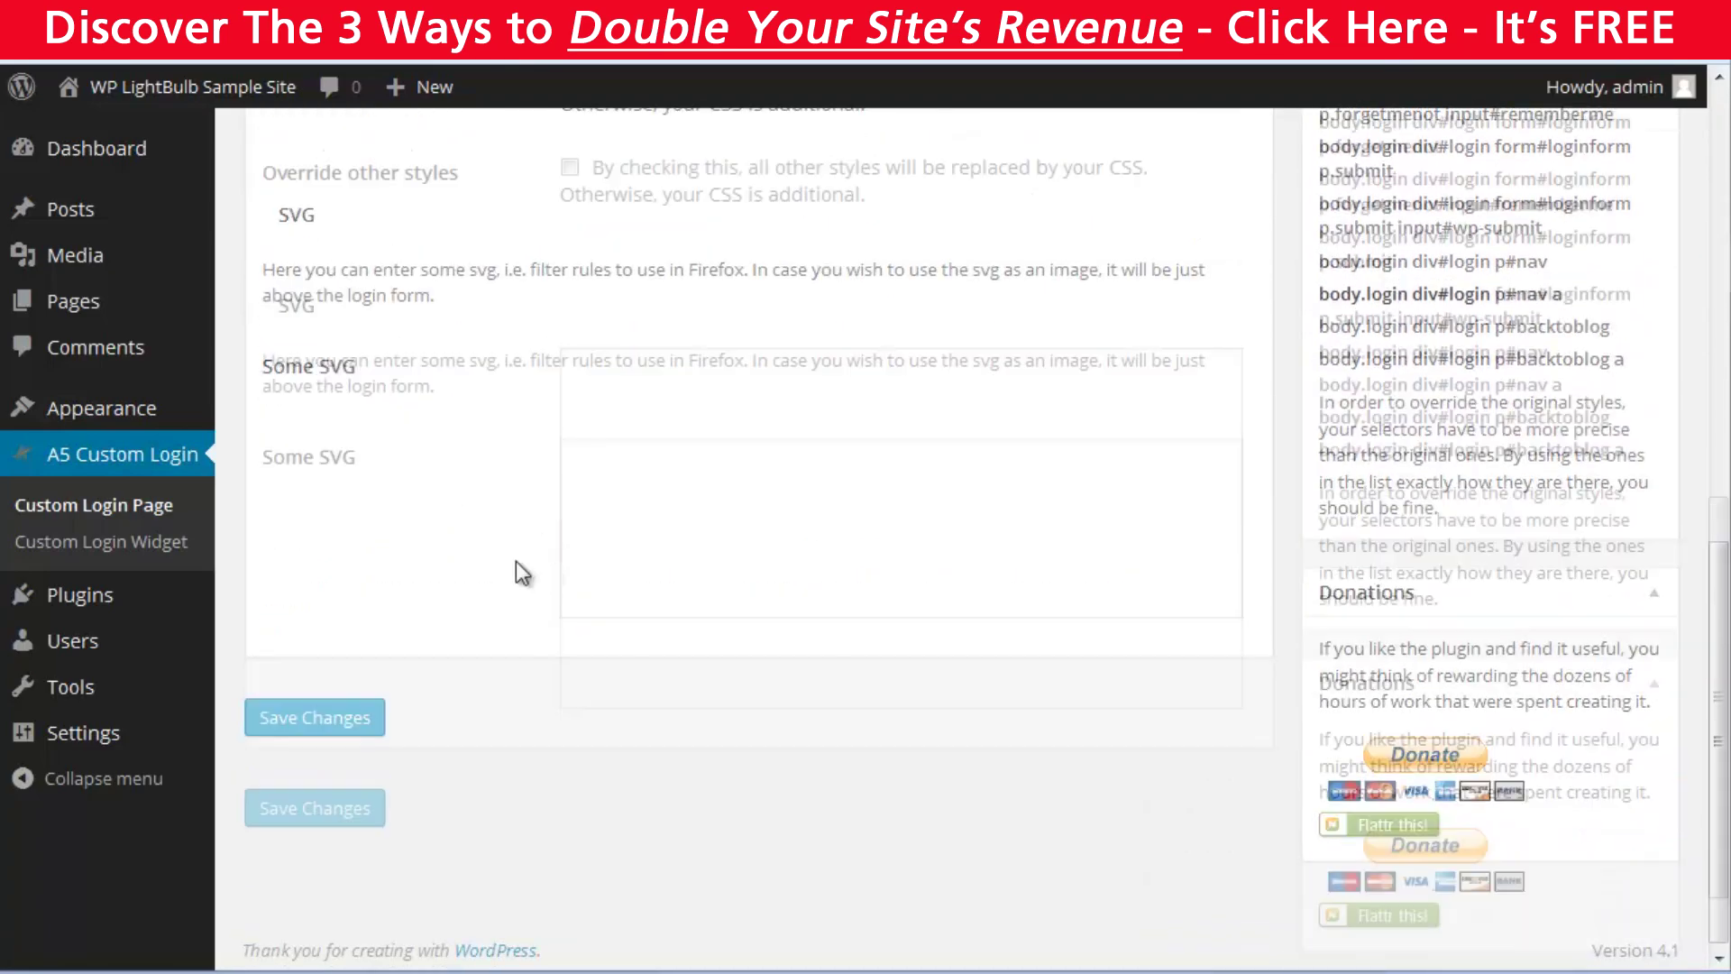
{"action": "scroll", "coordinate": [516, 563], "scroll_direction": "up", "scroll_amount": 8}
{"action": "left_click", "coordinate": [578, 286]}
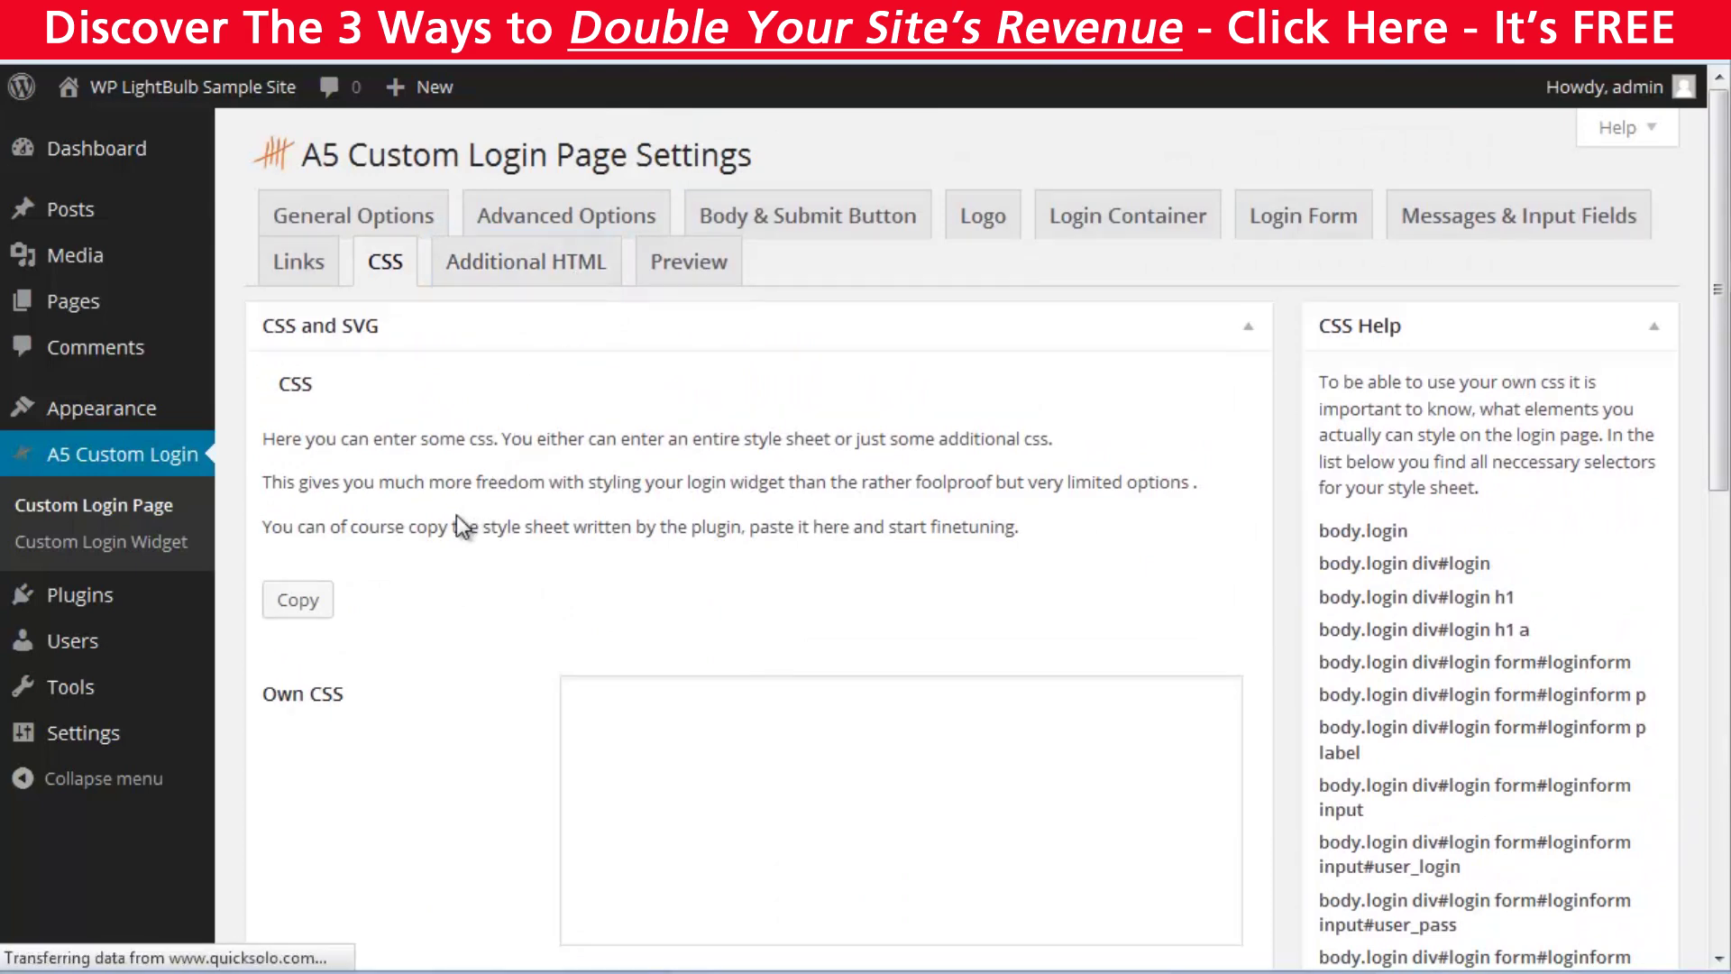
{"action": "left_click", "coordinate": [171, 559]}
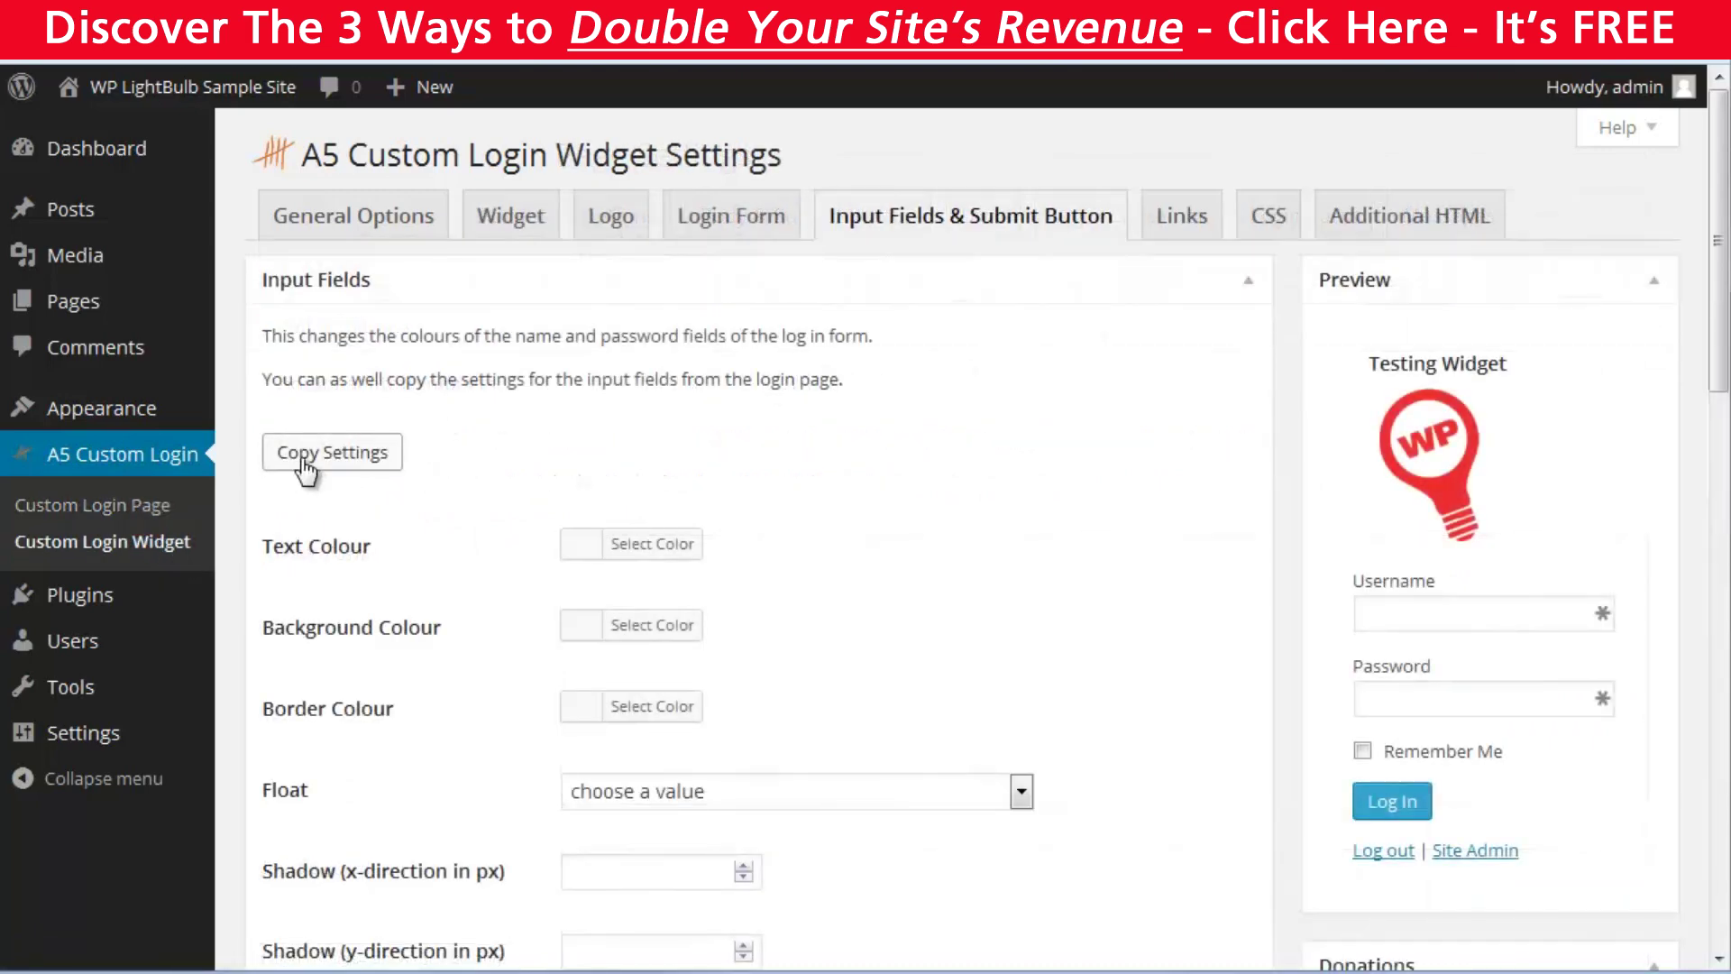
Step: Copy input styling to the login widget, place it in Primary Sidebar for all pages, save
{"action": "left_click", "coordinate": [306, 470]}
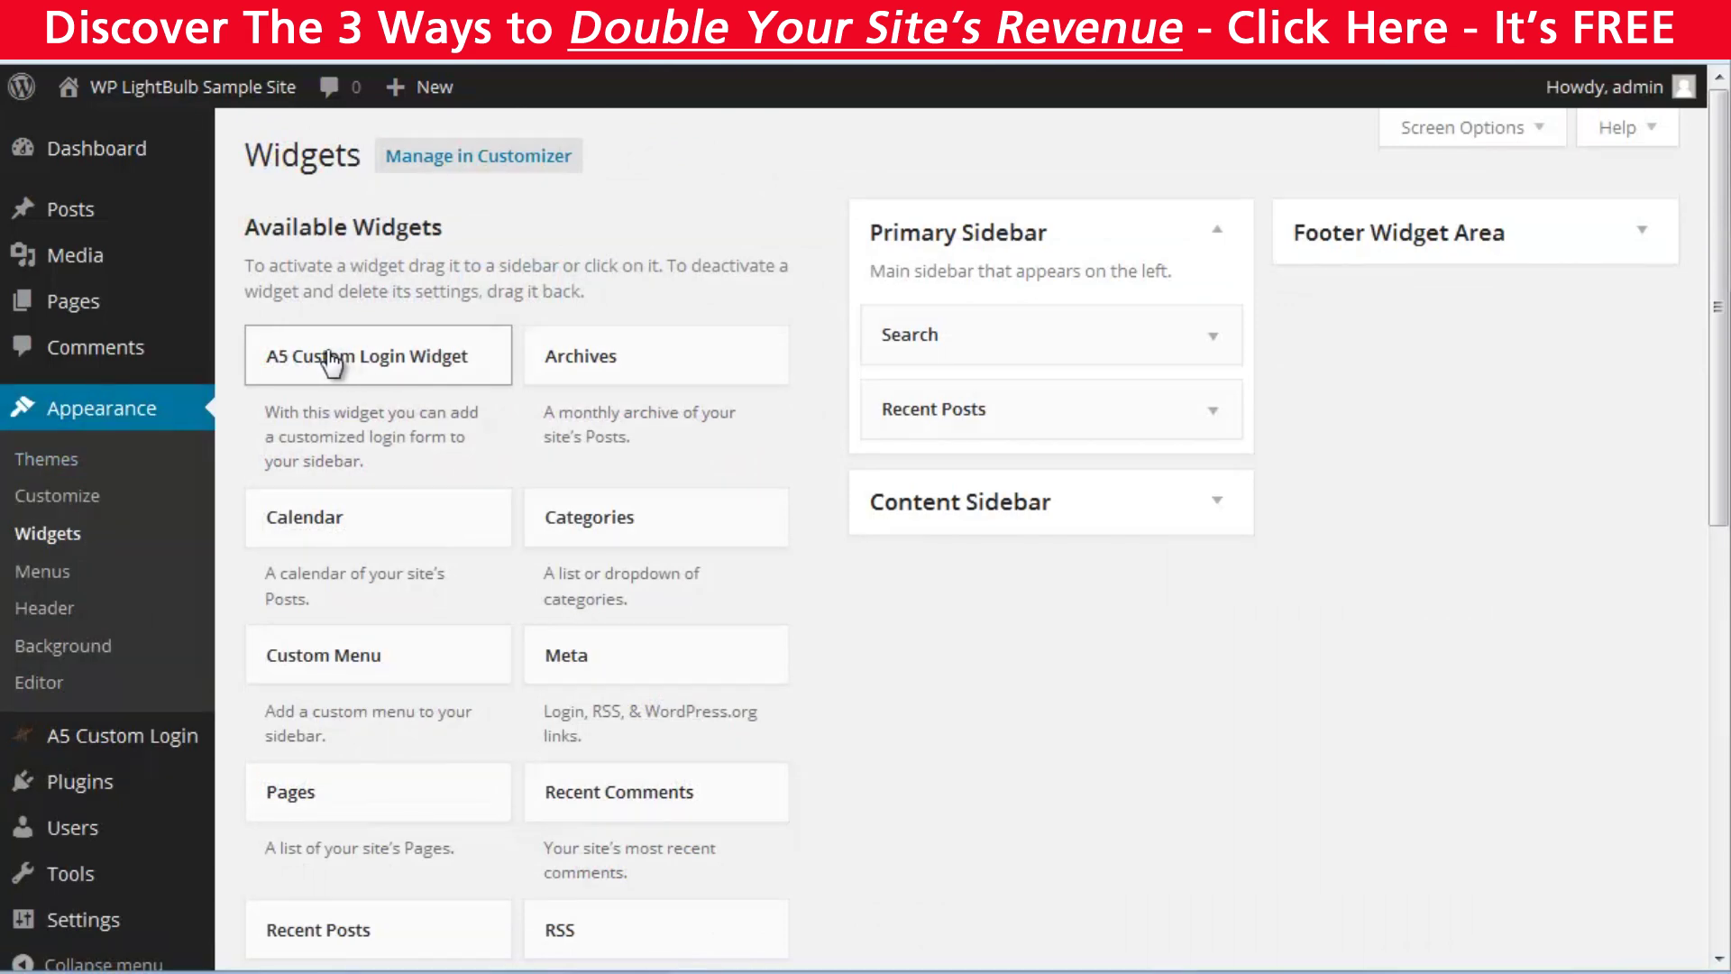
{"action": "left_click_drag", "start_coordinate": [332, 363], "coordinate": [1027, 417]}
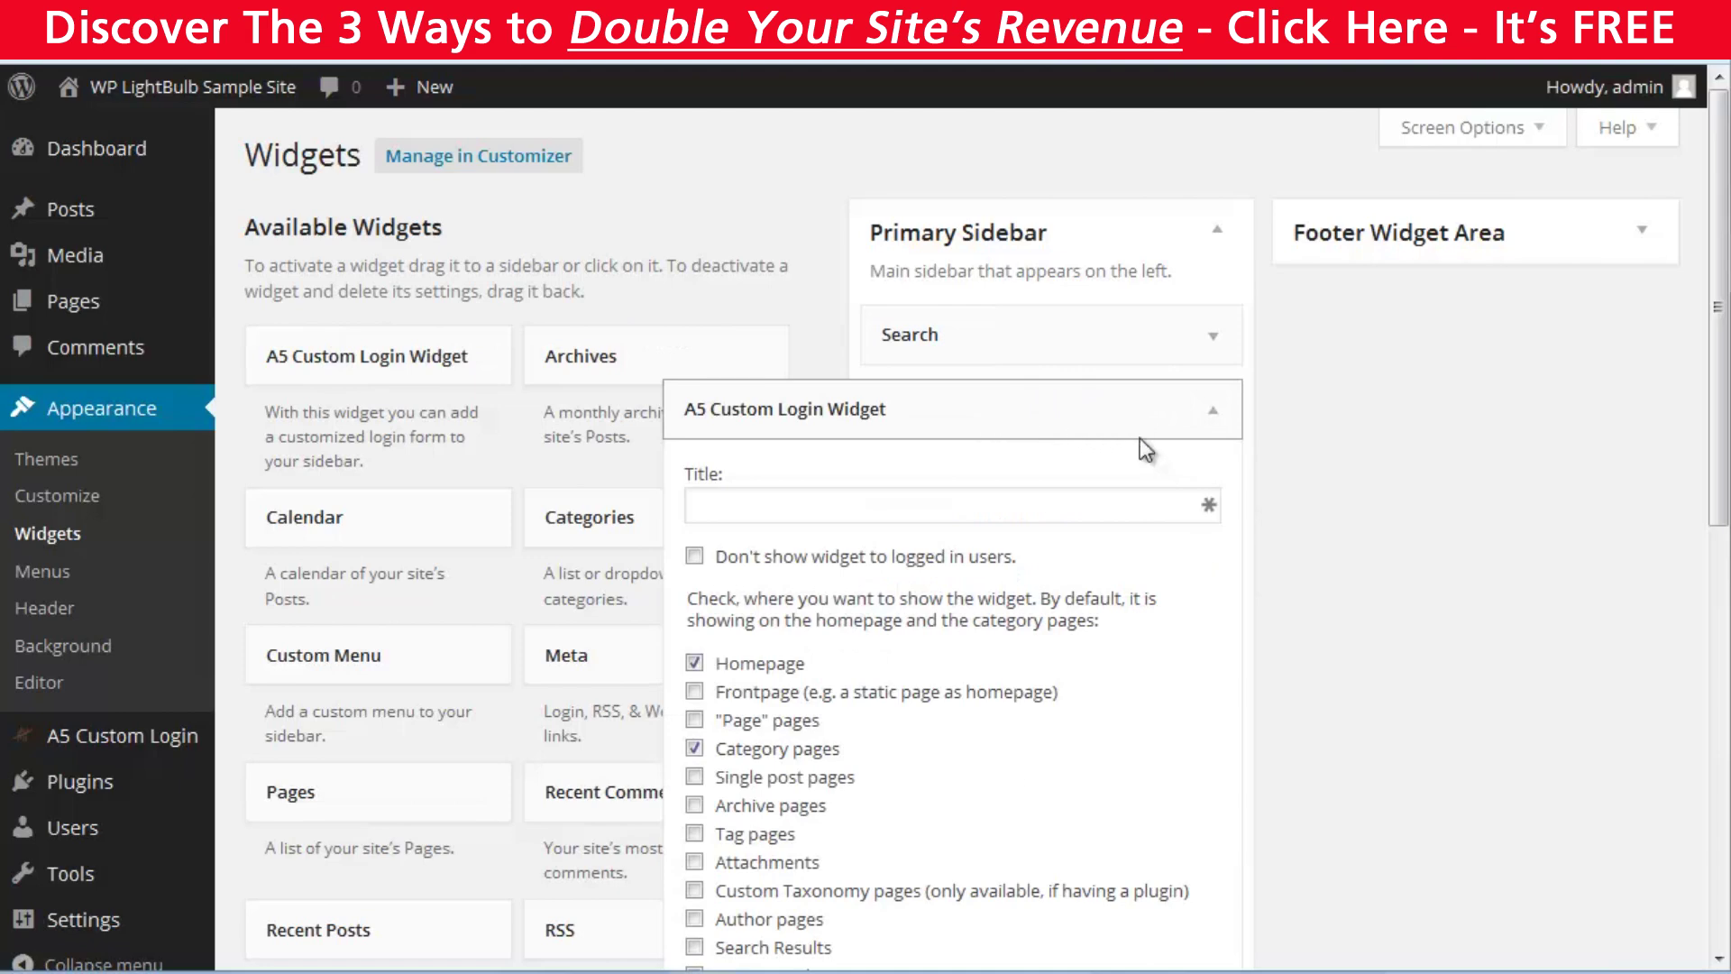
{"action": "scroll", "coordinate": [1192, 517], "scroll_direction": "down", "scroll_amount": 2}
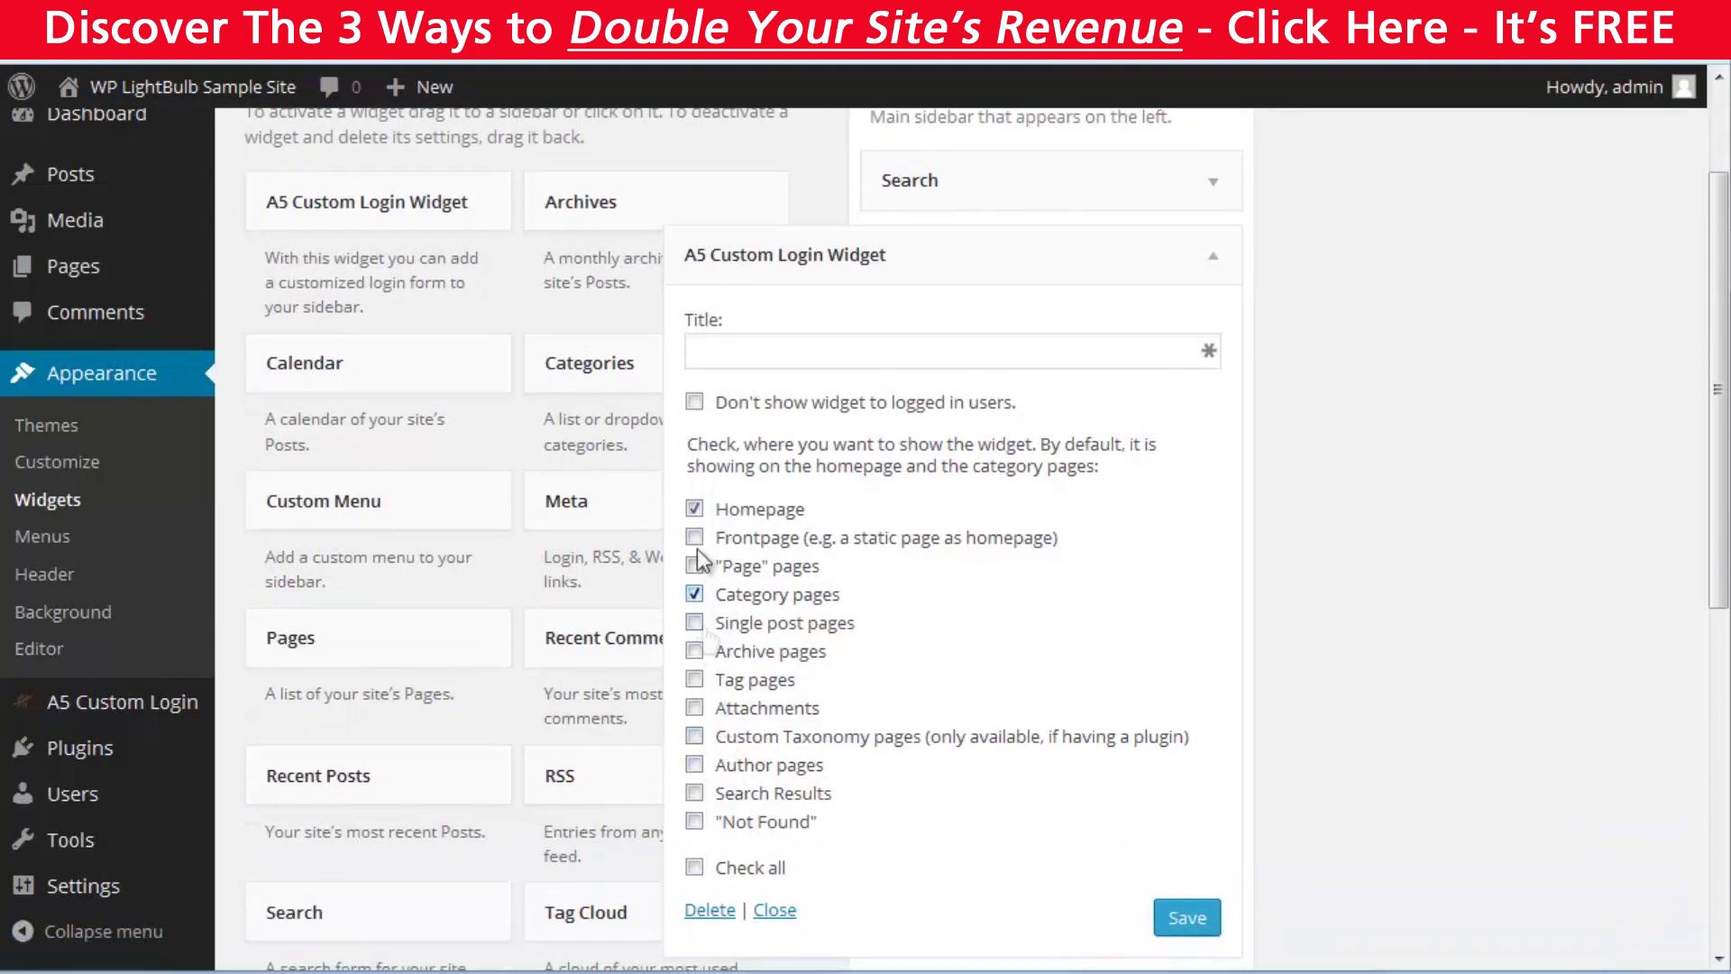
{"action": "left_click", "coordinate": [711, 871]}
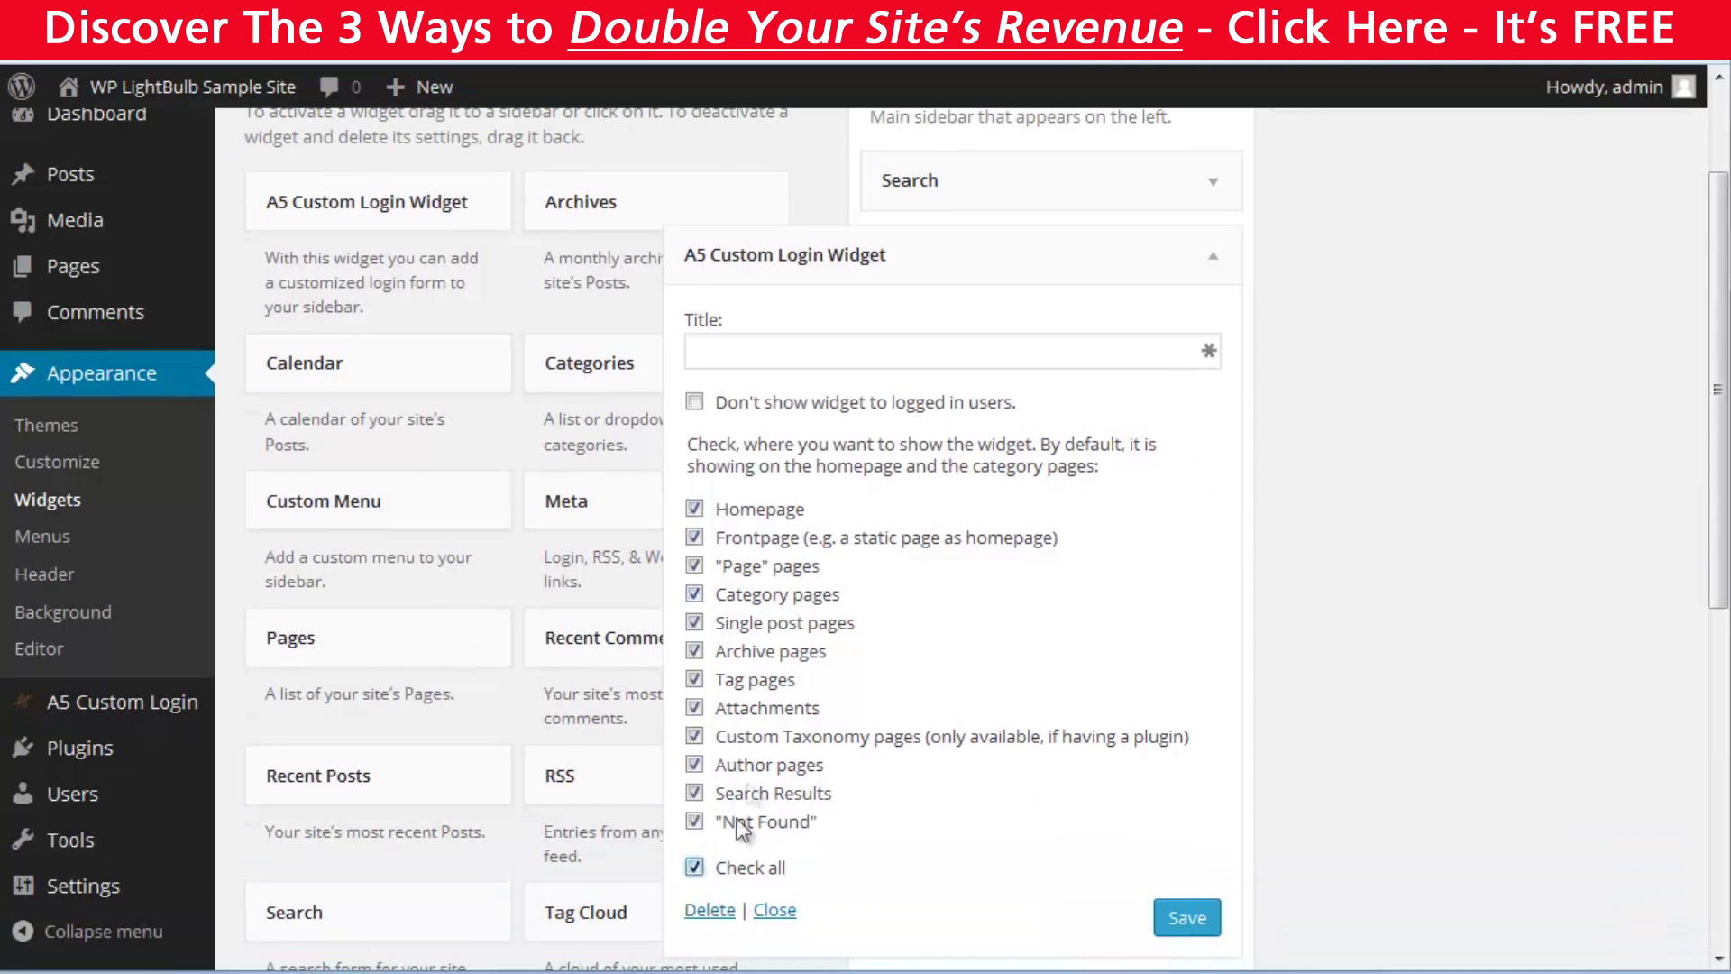
{"action": "left_click", "coordinate": [1182, 925]}
{"action": "scroll", "coordinate": [1108, 613], "scroll_direction": "up", "scroll_amount": 2}
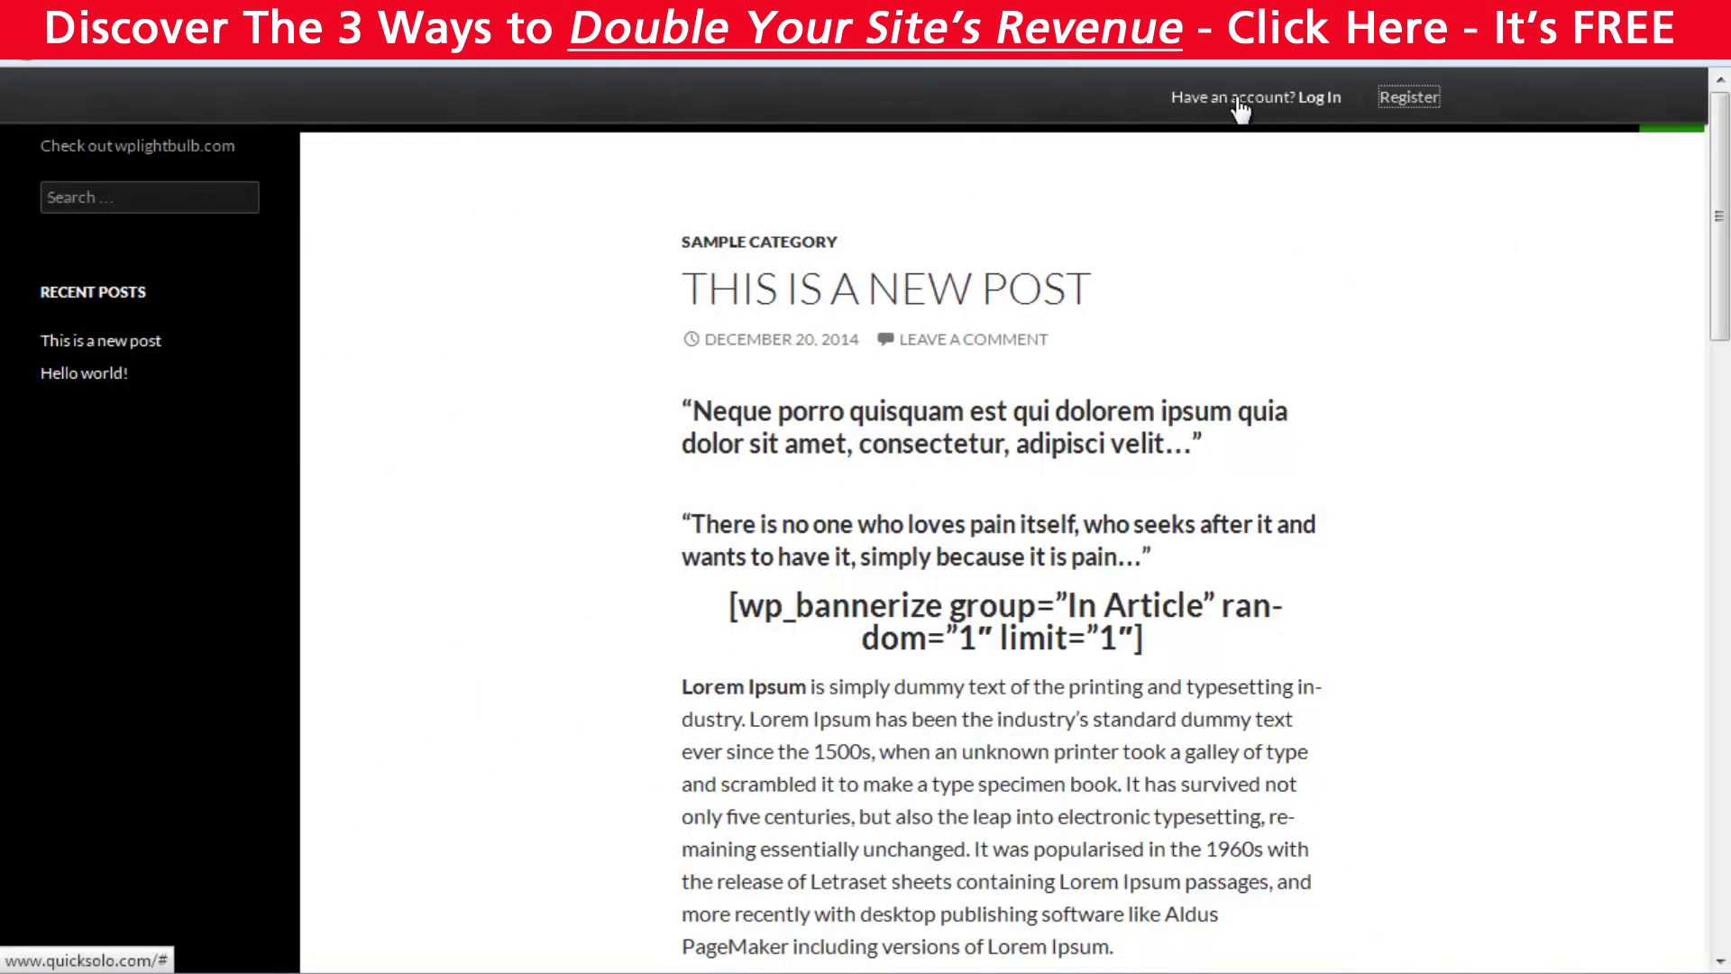
Step: Test the front-end sliding Log In and Register panels
{"action": "left_click", "coordinate": [1319, 99]}
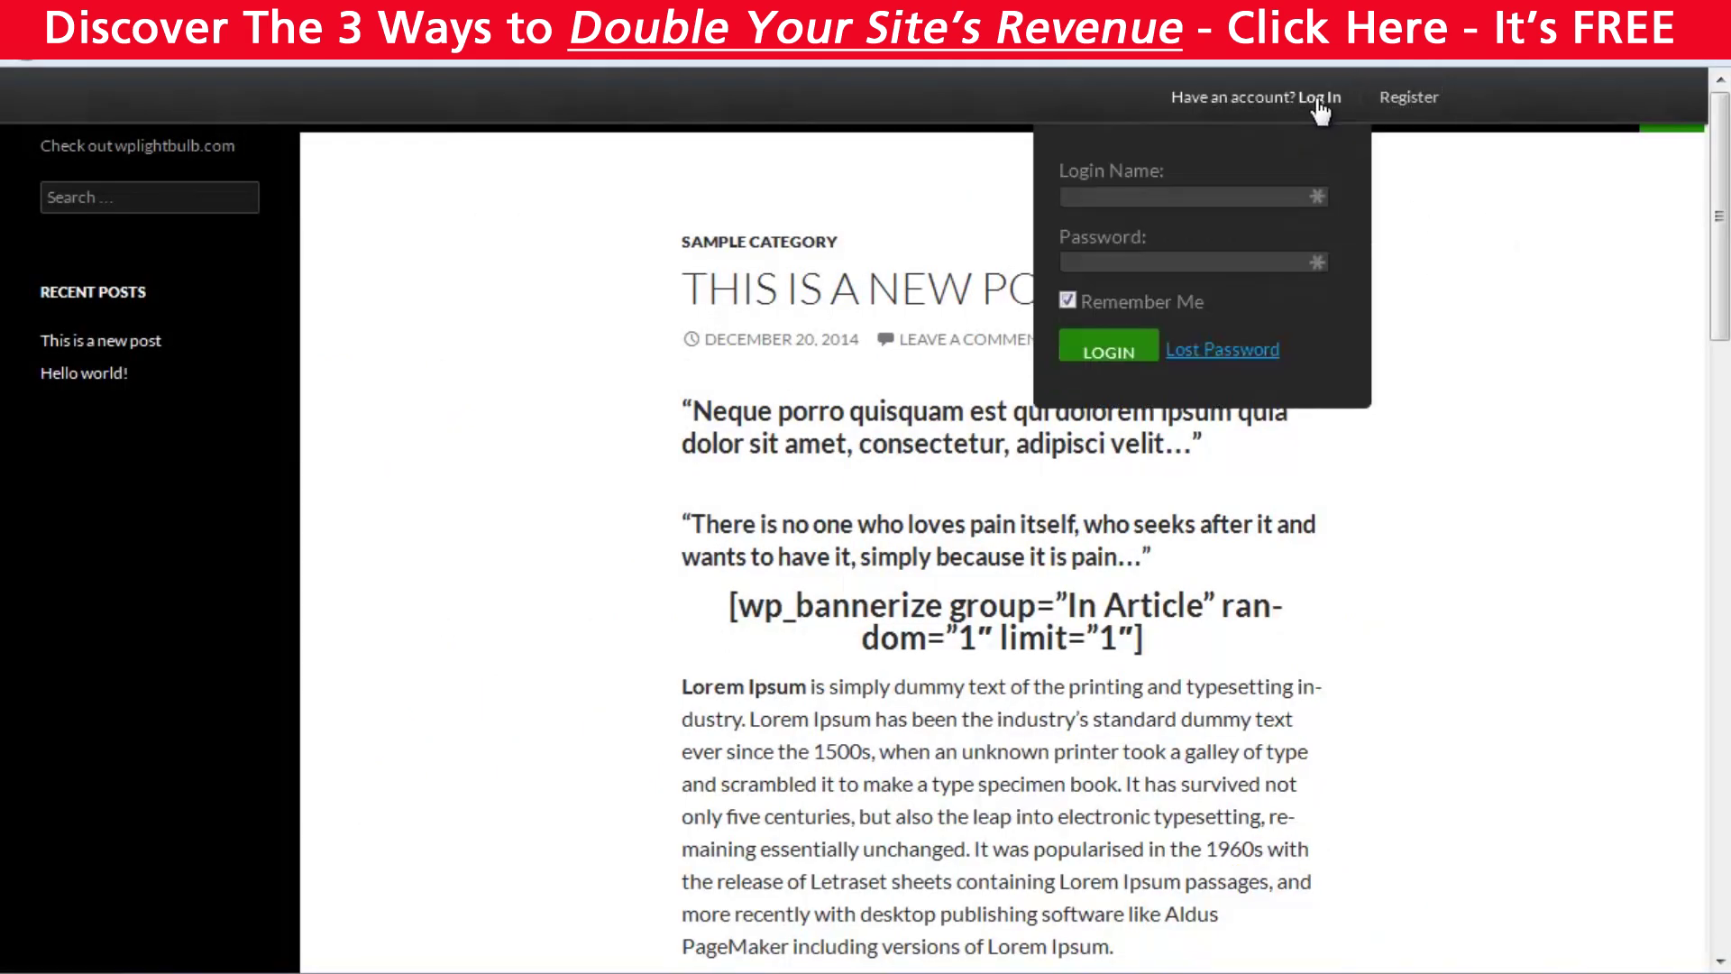
{"action": "left_click", "coordinate": [1410, 98]}
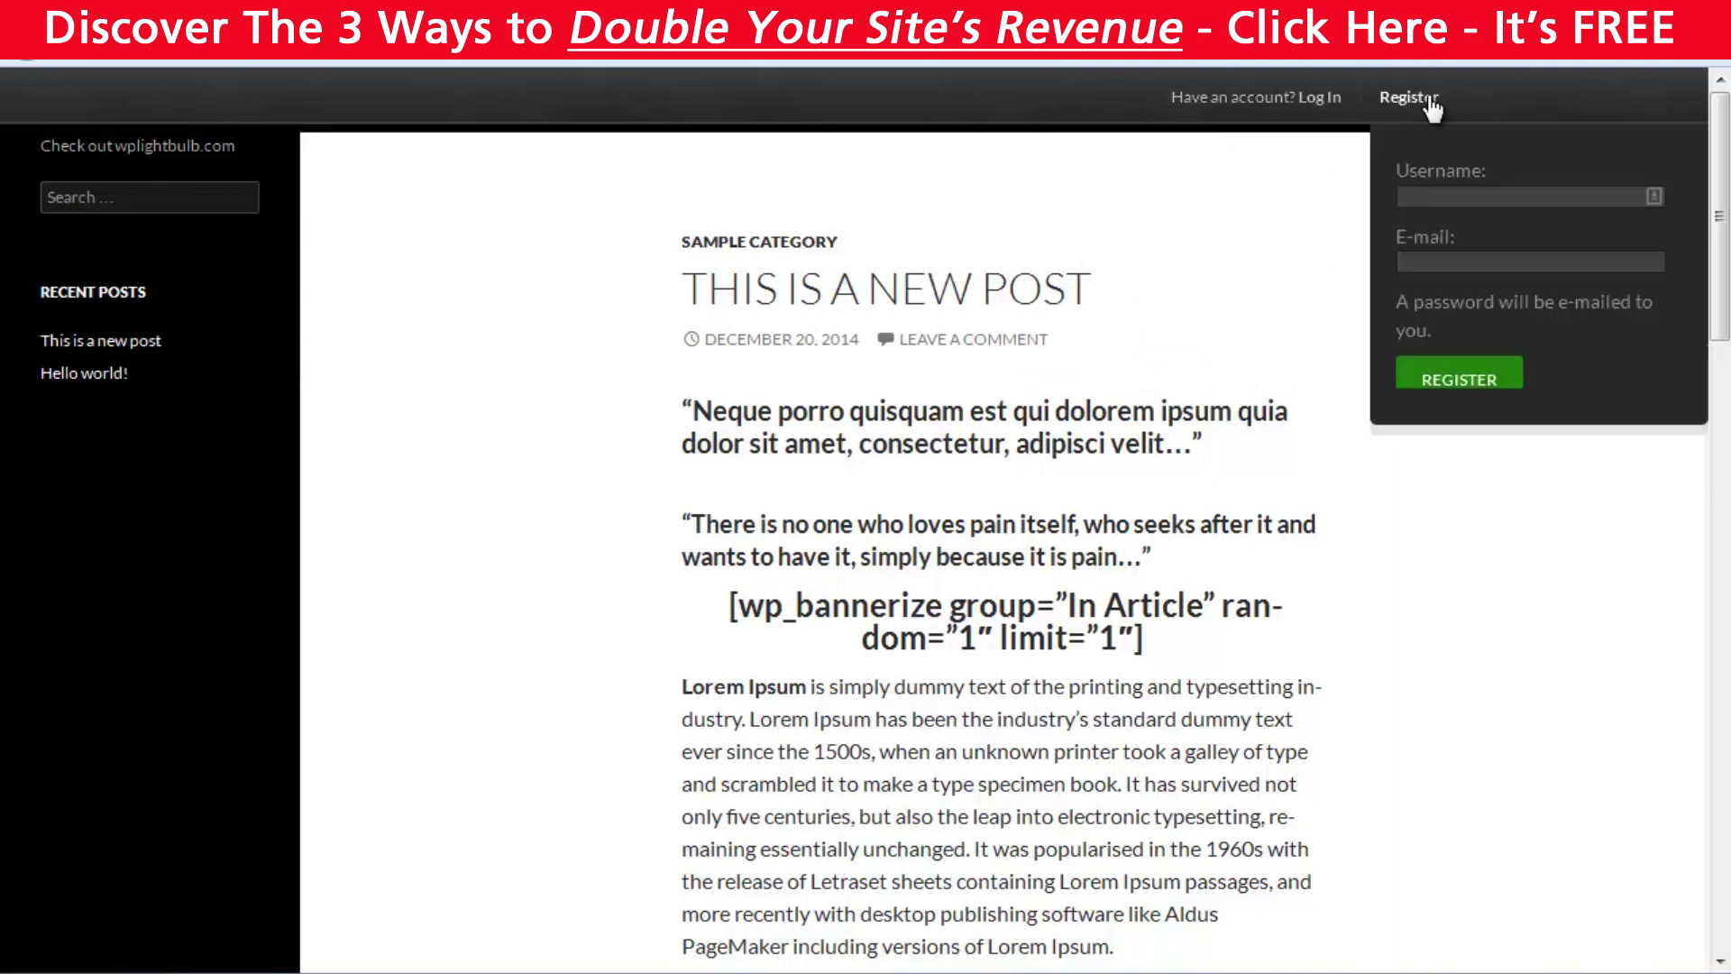